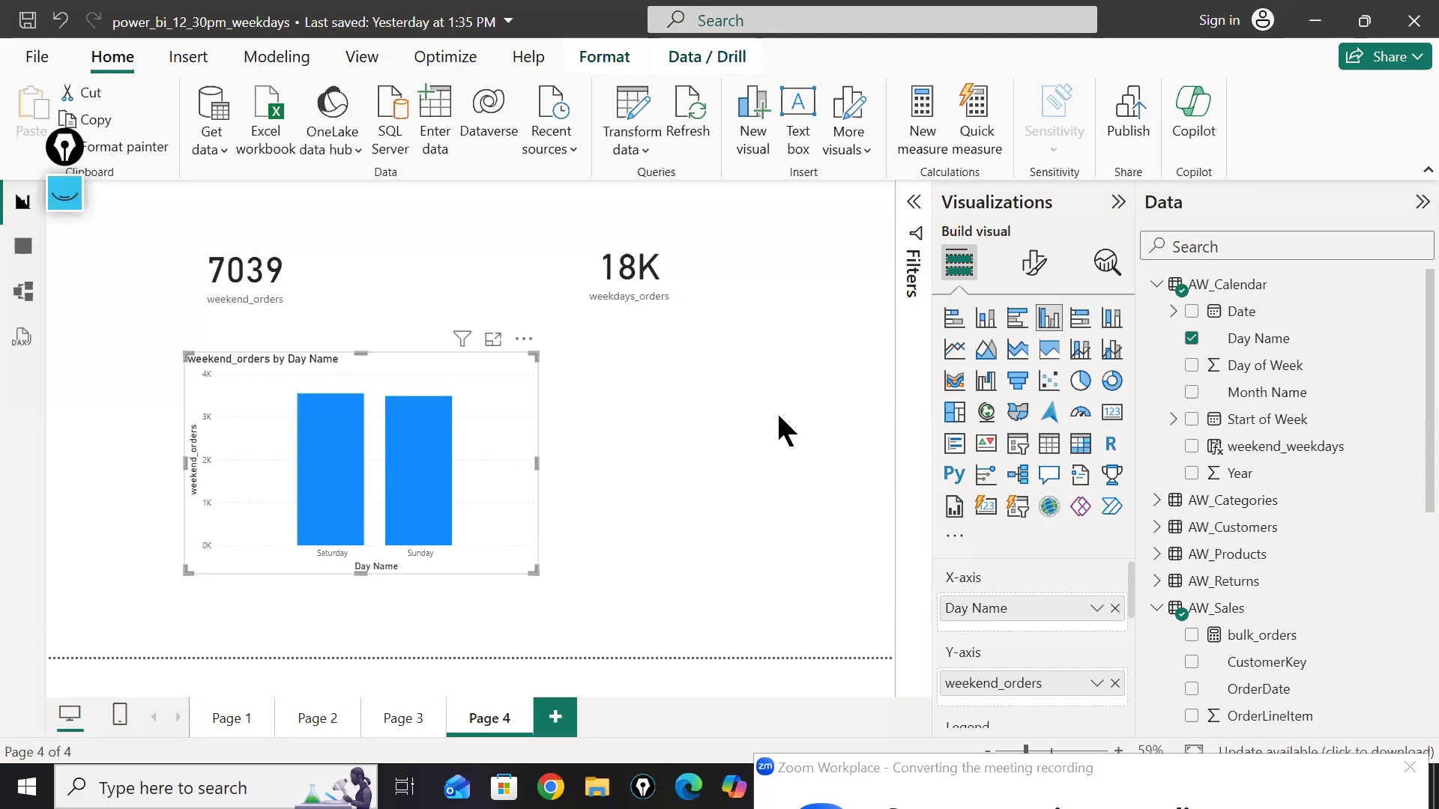
Step: Move the weekend_orders by Day Name chart below the 7039 card and enlarge it to the page's lower edge
left_click_drag(293, 418, 168, 452)
left_click_drag(409, 588, 495, 655)
left_click_drag(68, 399, 61, 345)
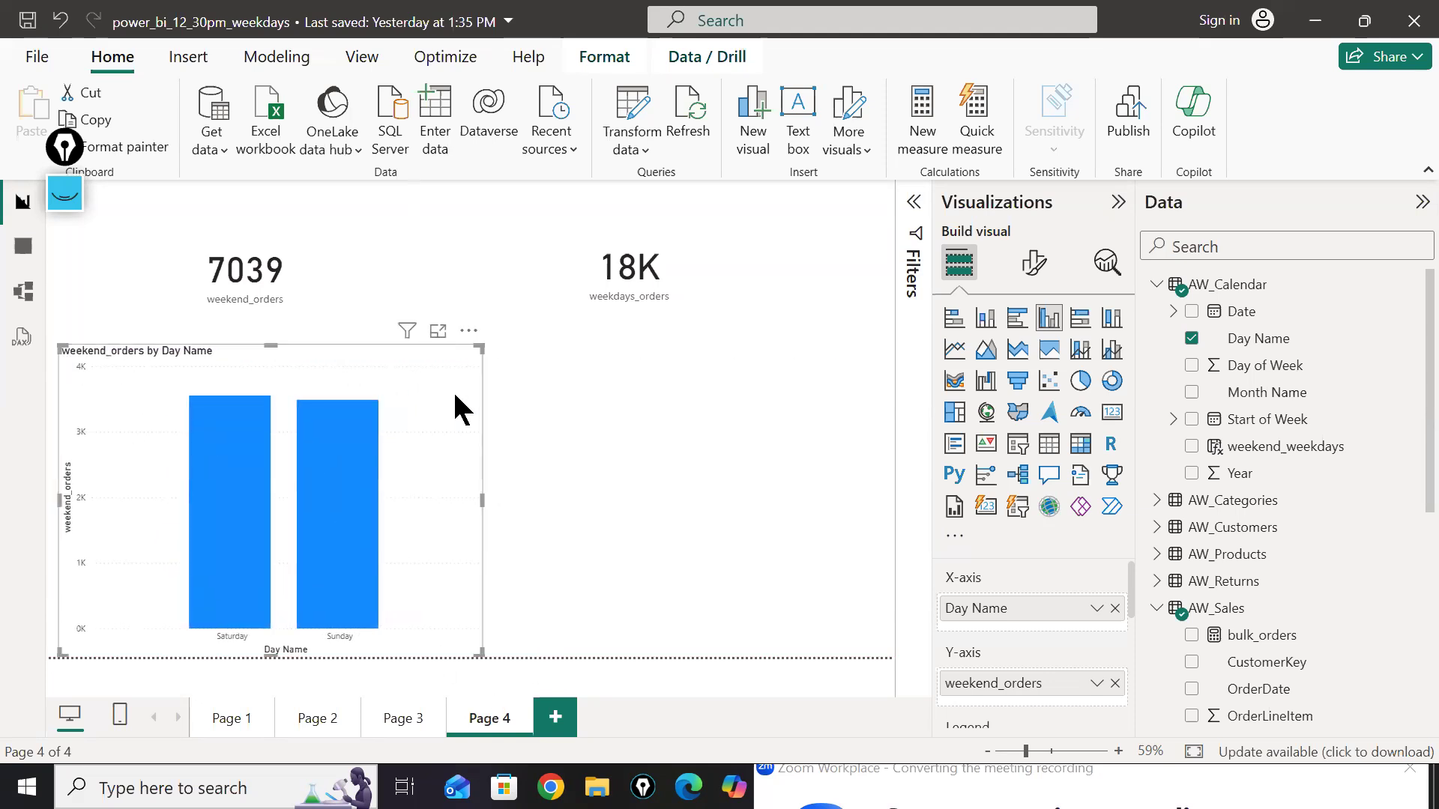
mouse_move(344, 442)
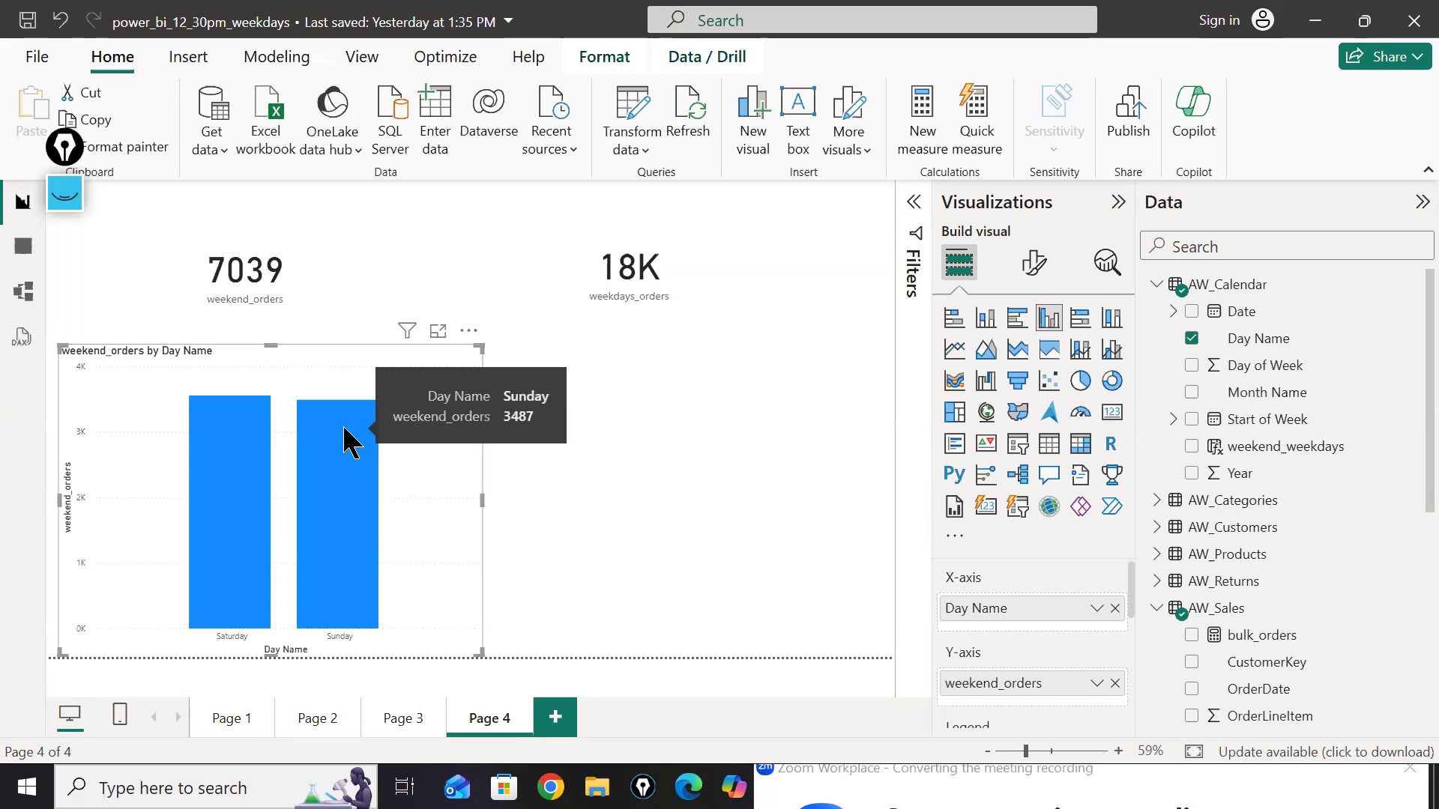
Step: Duplicate the weekend_orders chart and place the copy directly beside the original, below the weekdays_orders card
key("ctrl+c")
key("ctrl+v")
left_click_drag(475, 478, 869, 480)
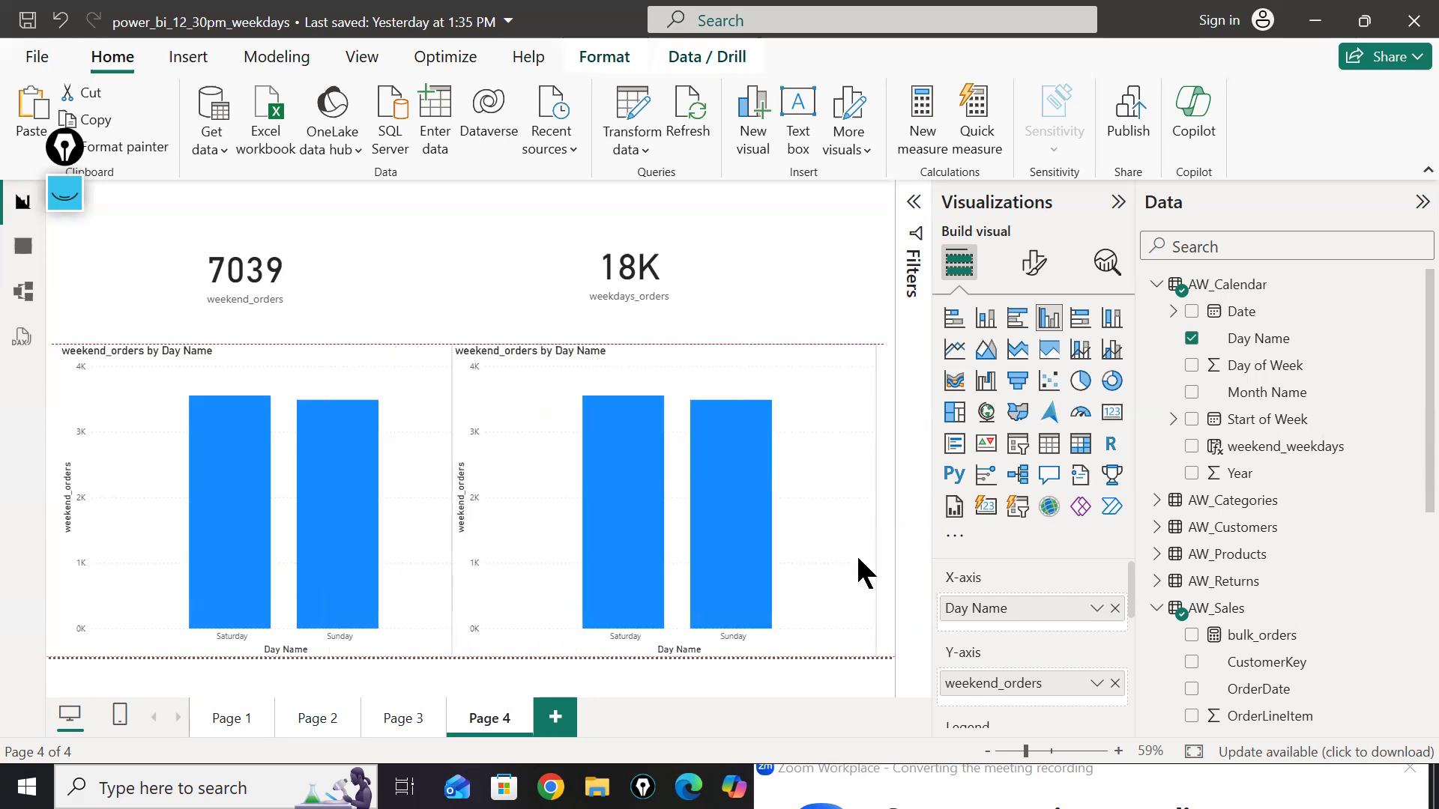
Step: Plot weekdays_orders instead of weekend_orders in the copied chart and slightly adjust its size at the upper corner
scroll(1217, 673, "down", 5)
left_click(1250, 638)
left_click_drag(1251, 646, 824, 583)
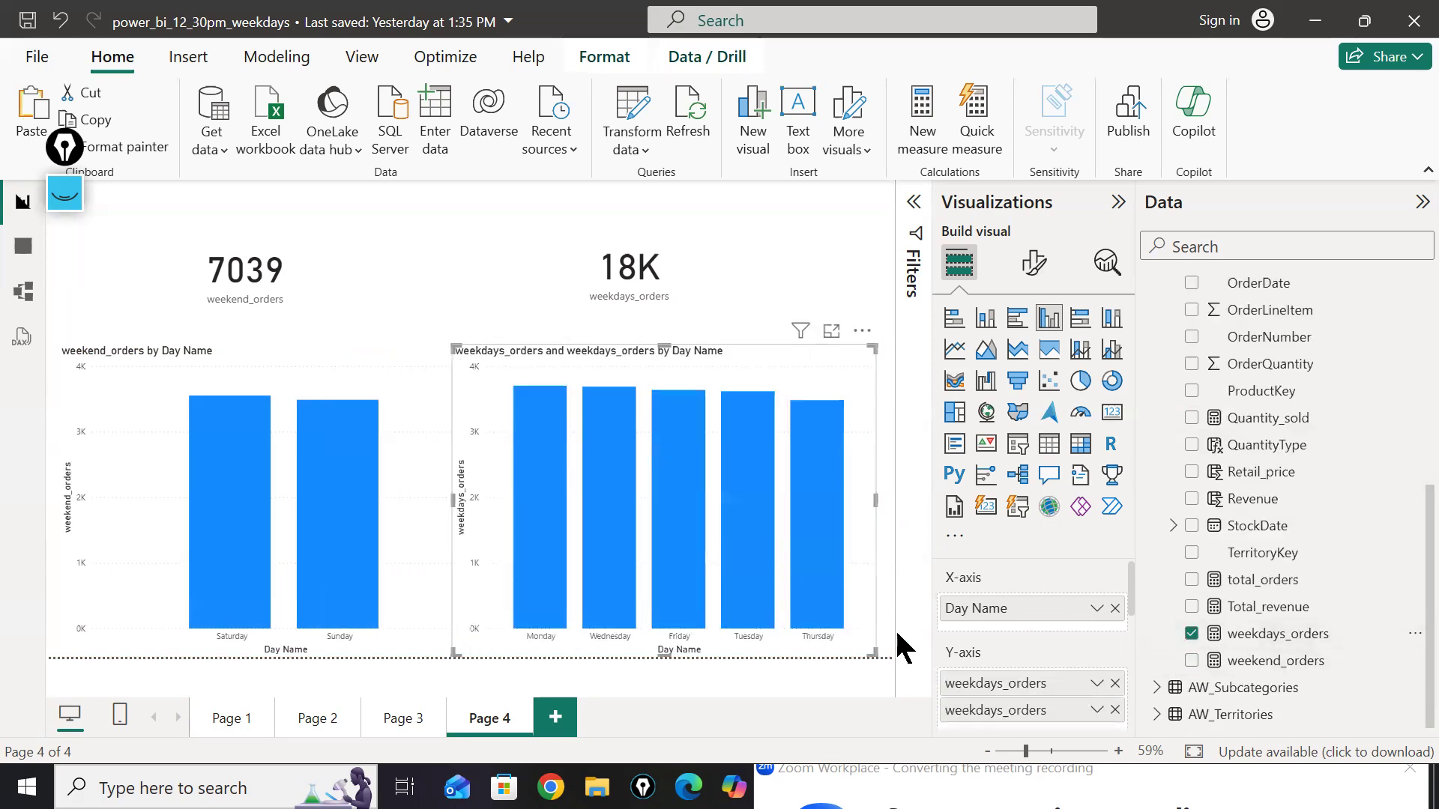
mouse_move(453, 349)
left_mouse_down()
mouse_move(451, 394)
mouse_move(450, 354)
left_mouse_up()
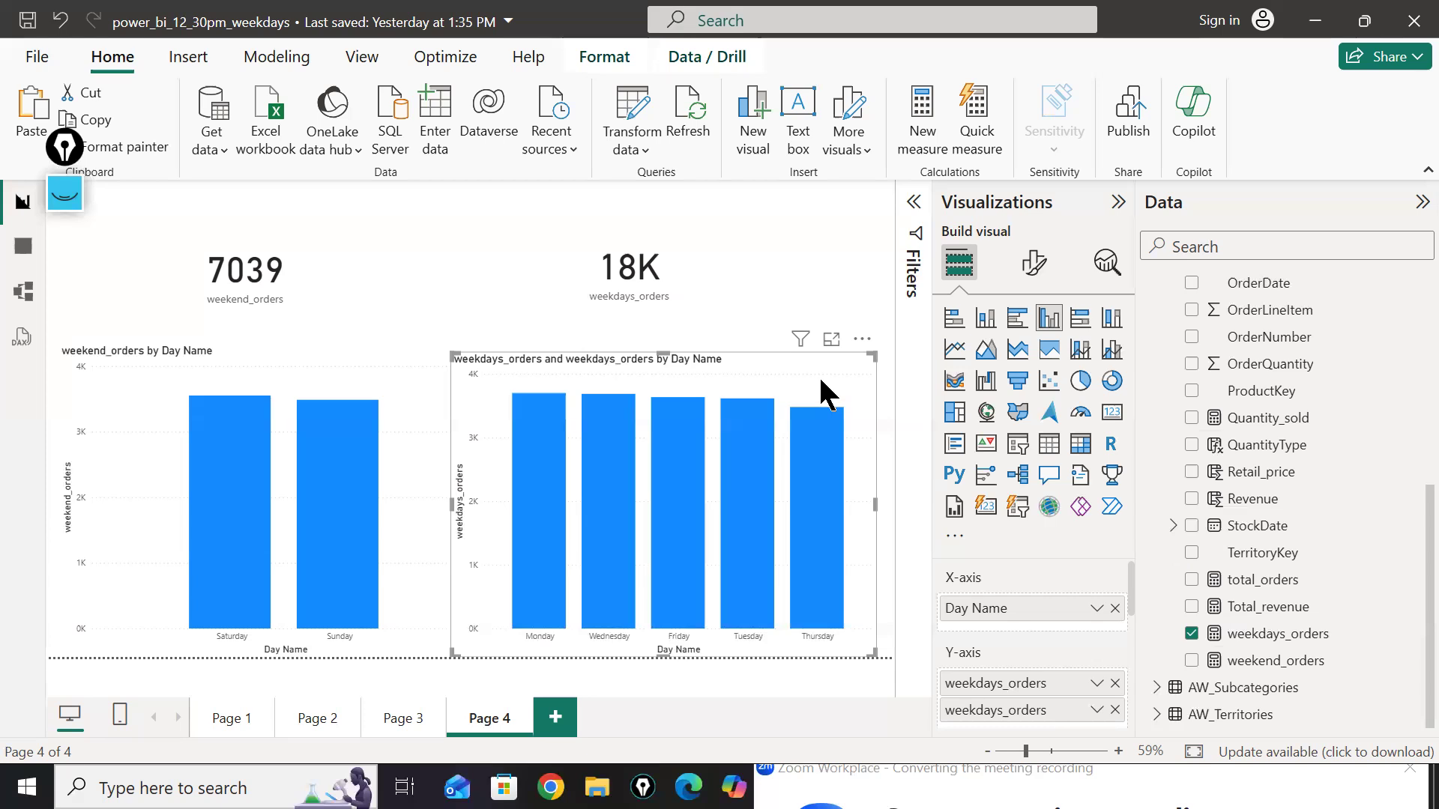
Step: Turn on data labels for both the weekdays_orders and weekend_orders column charts
left_click(1372, 505)
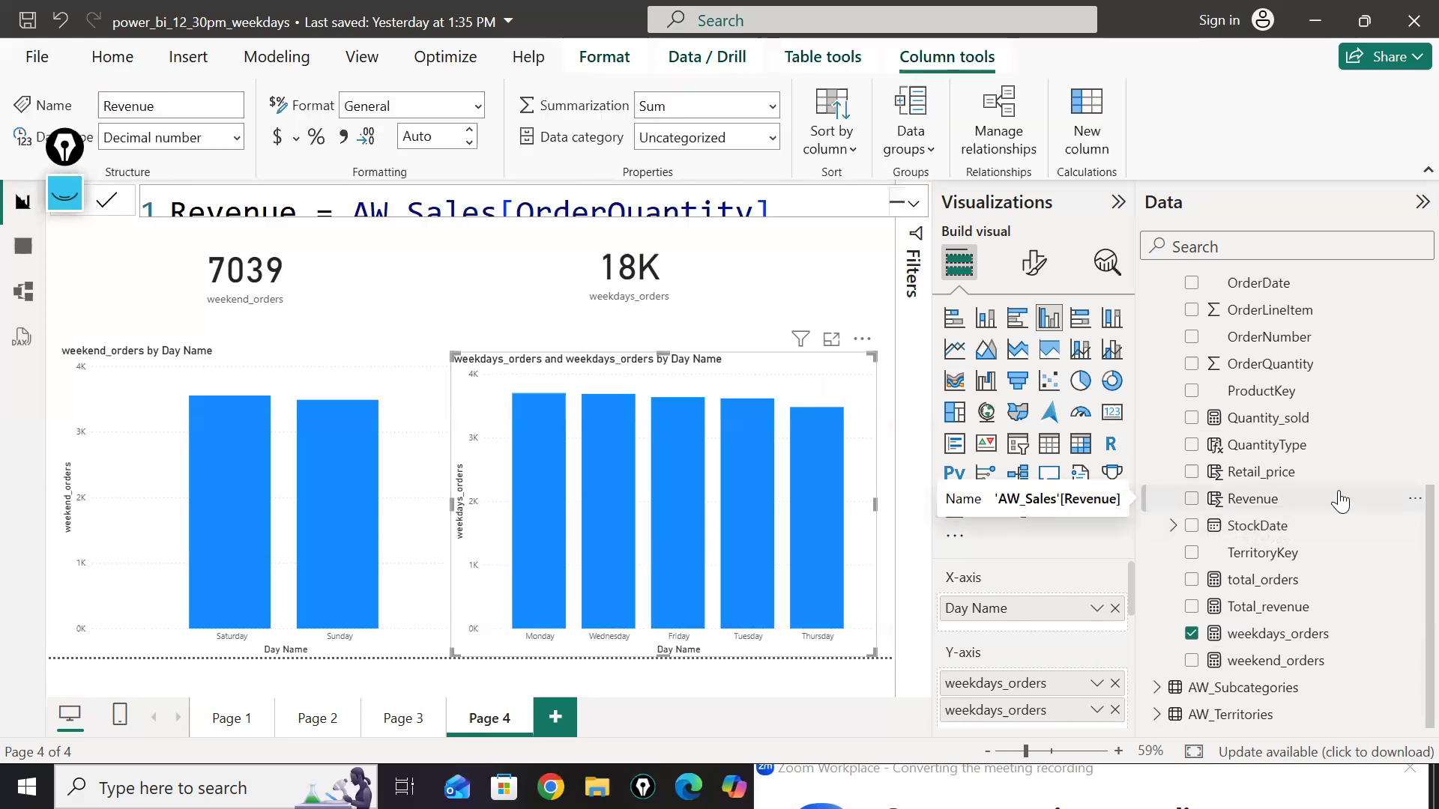
left_click(1028, 266)
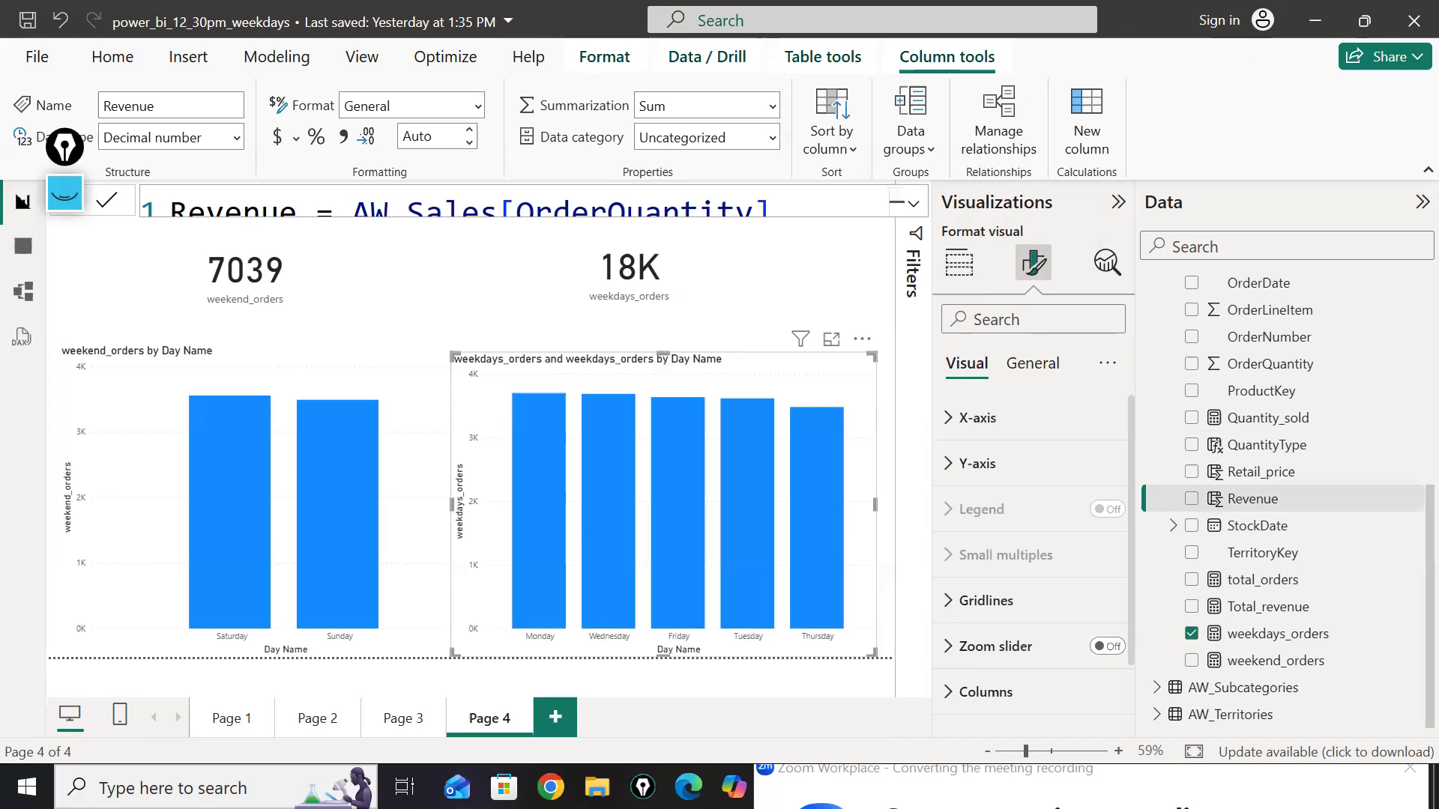
scroll(1042, 558, "down", 2)
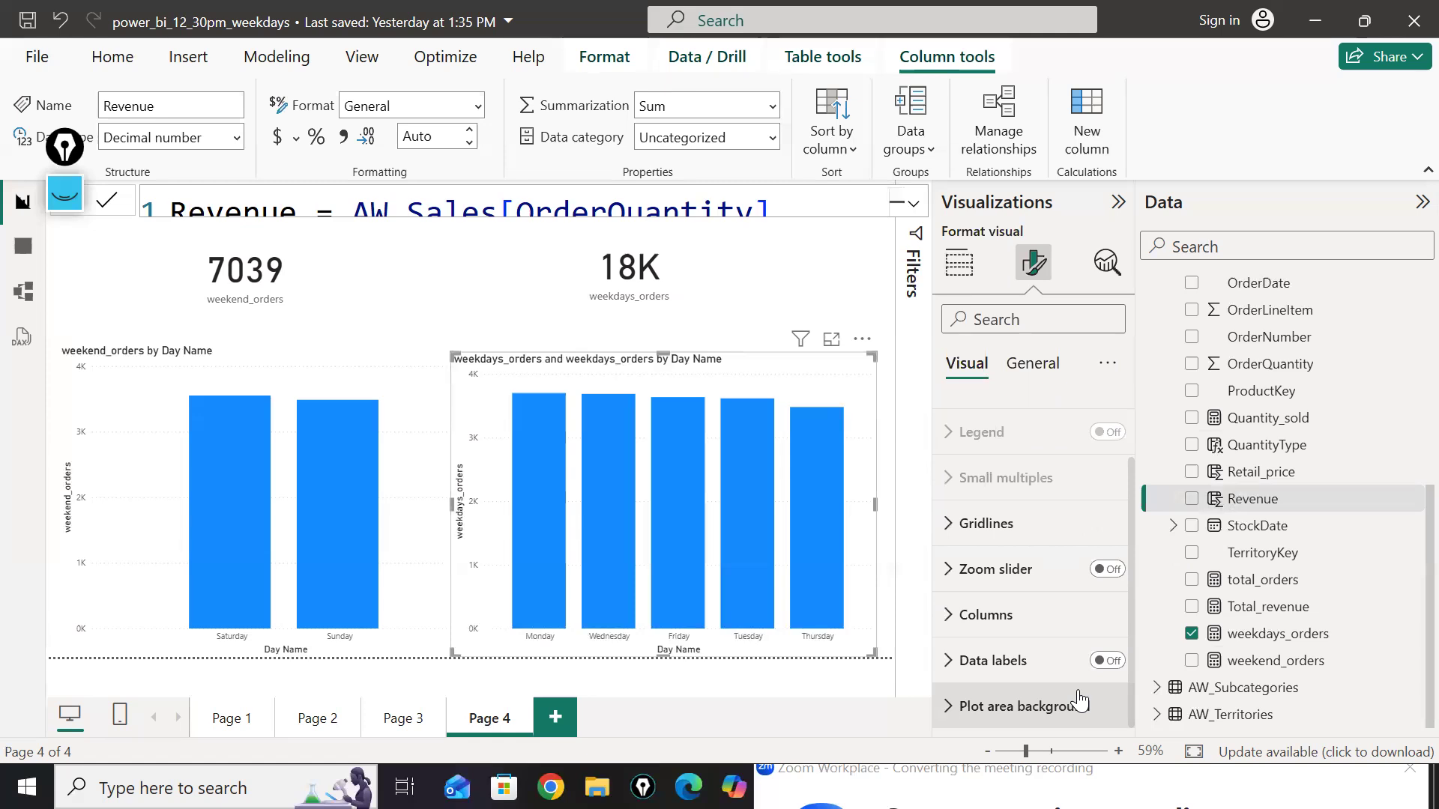
left_click(1099, 663)
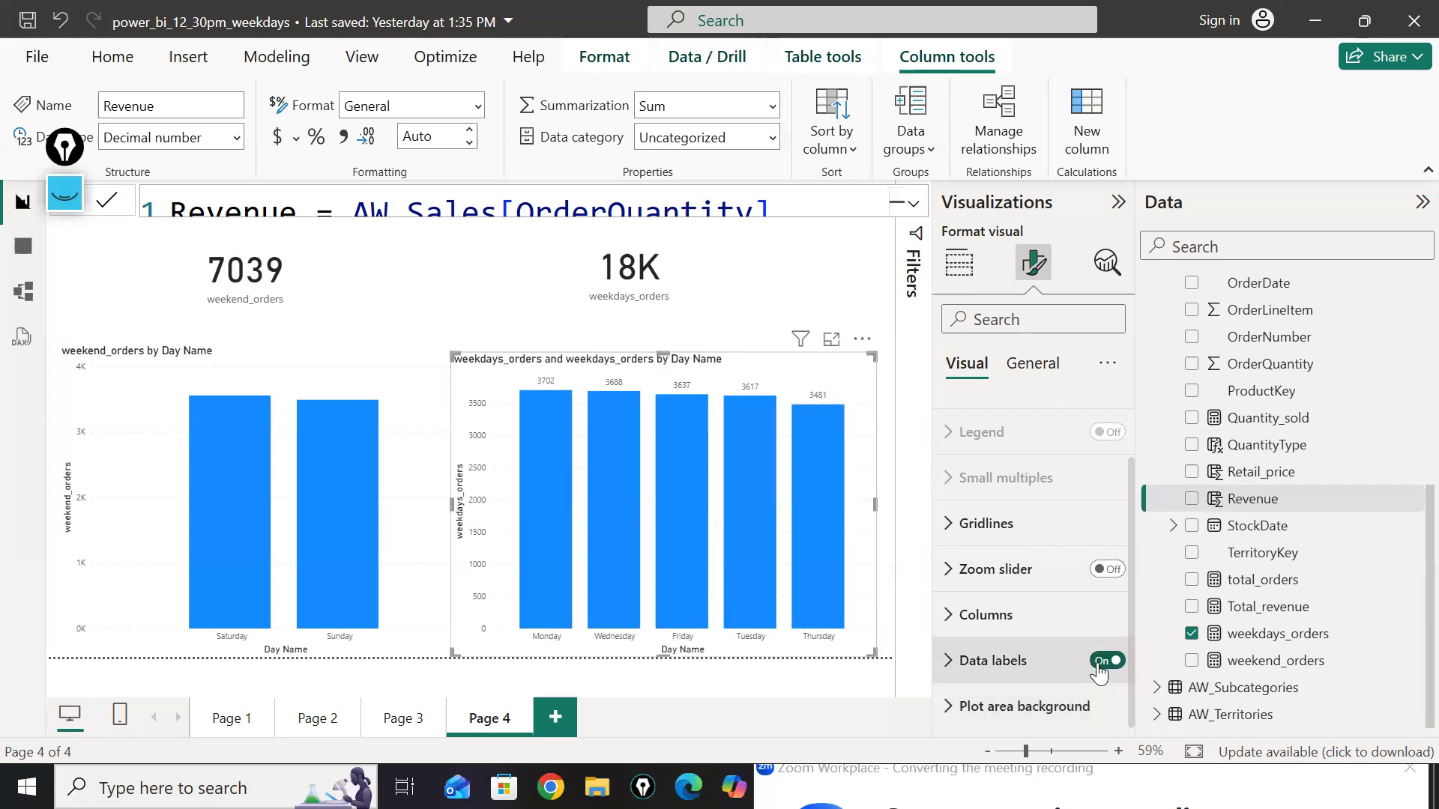
left_click(311, 378)
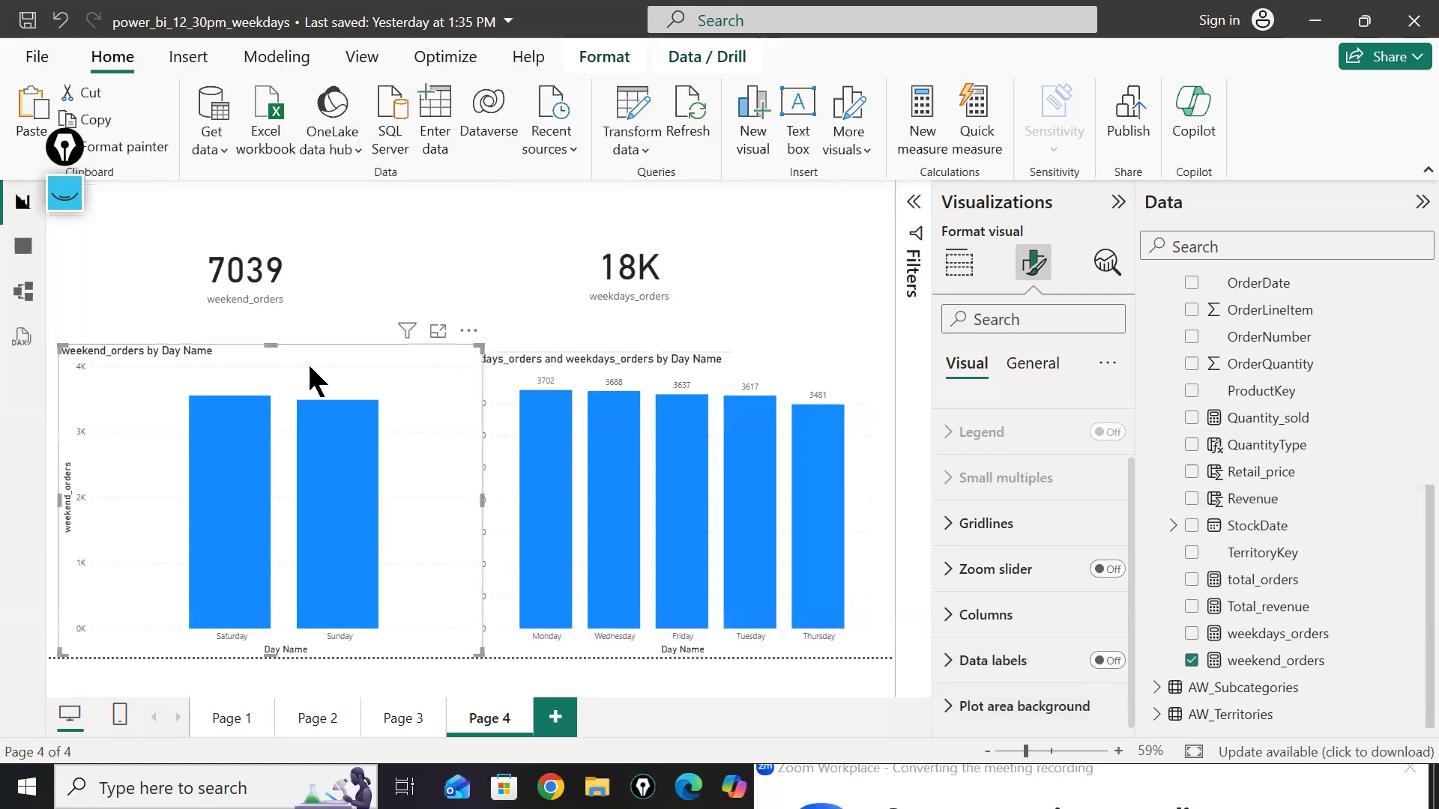
left_click(1106, 673)
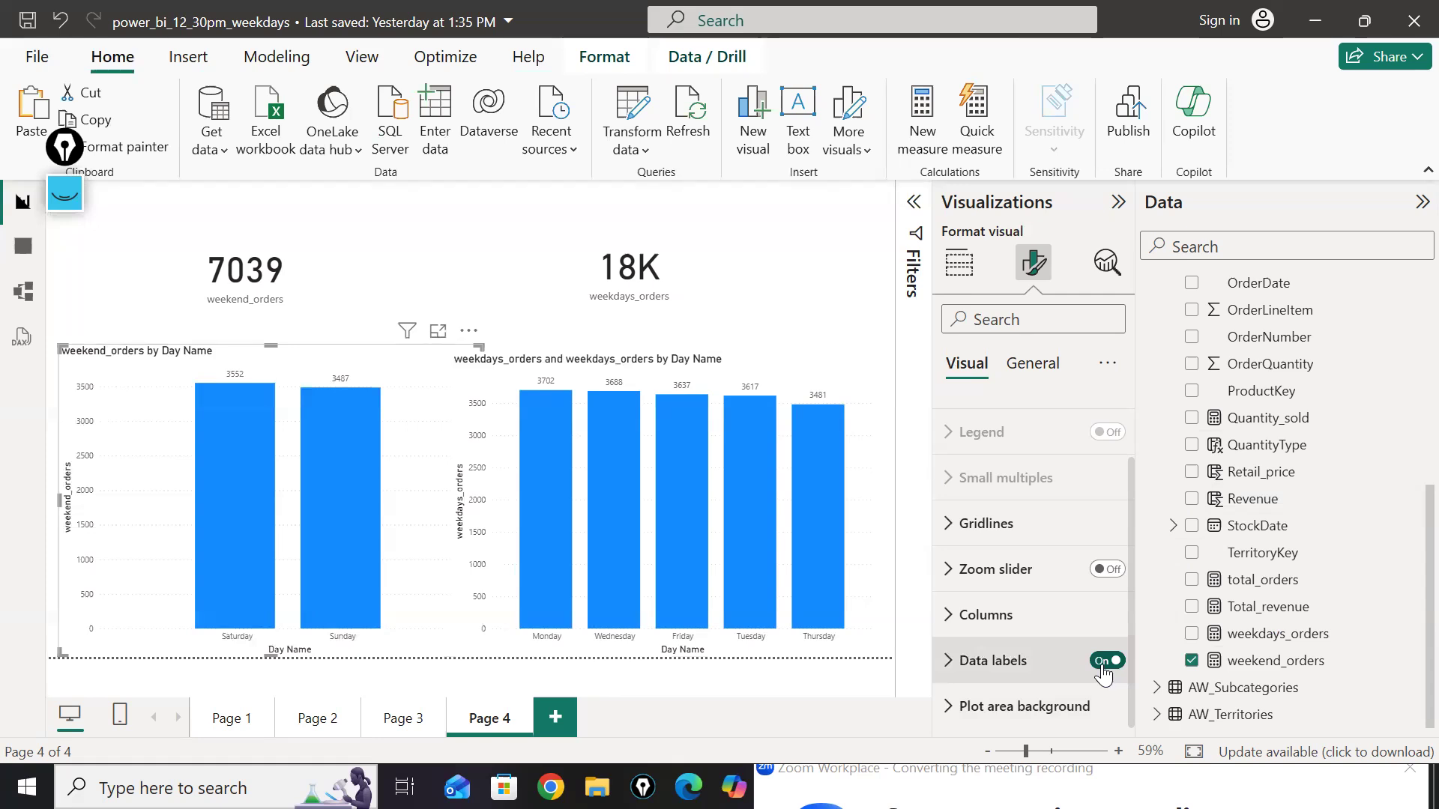
Step: Review the DAX formula of the weekend_orders measure, then collapse the formula editor
left_click(712, 356)
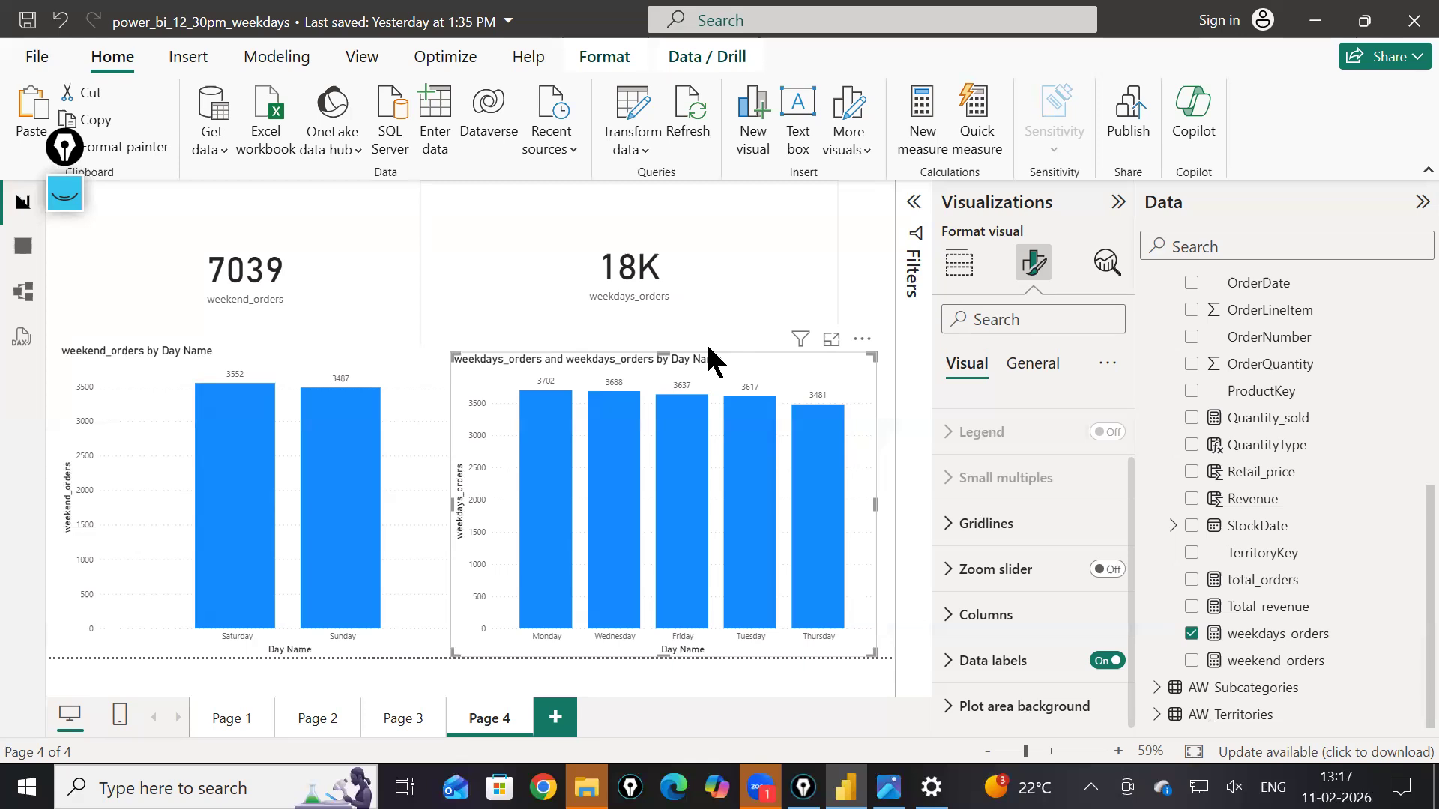
mouse_move(332, 500)
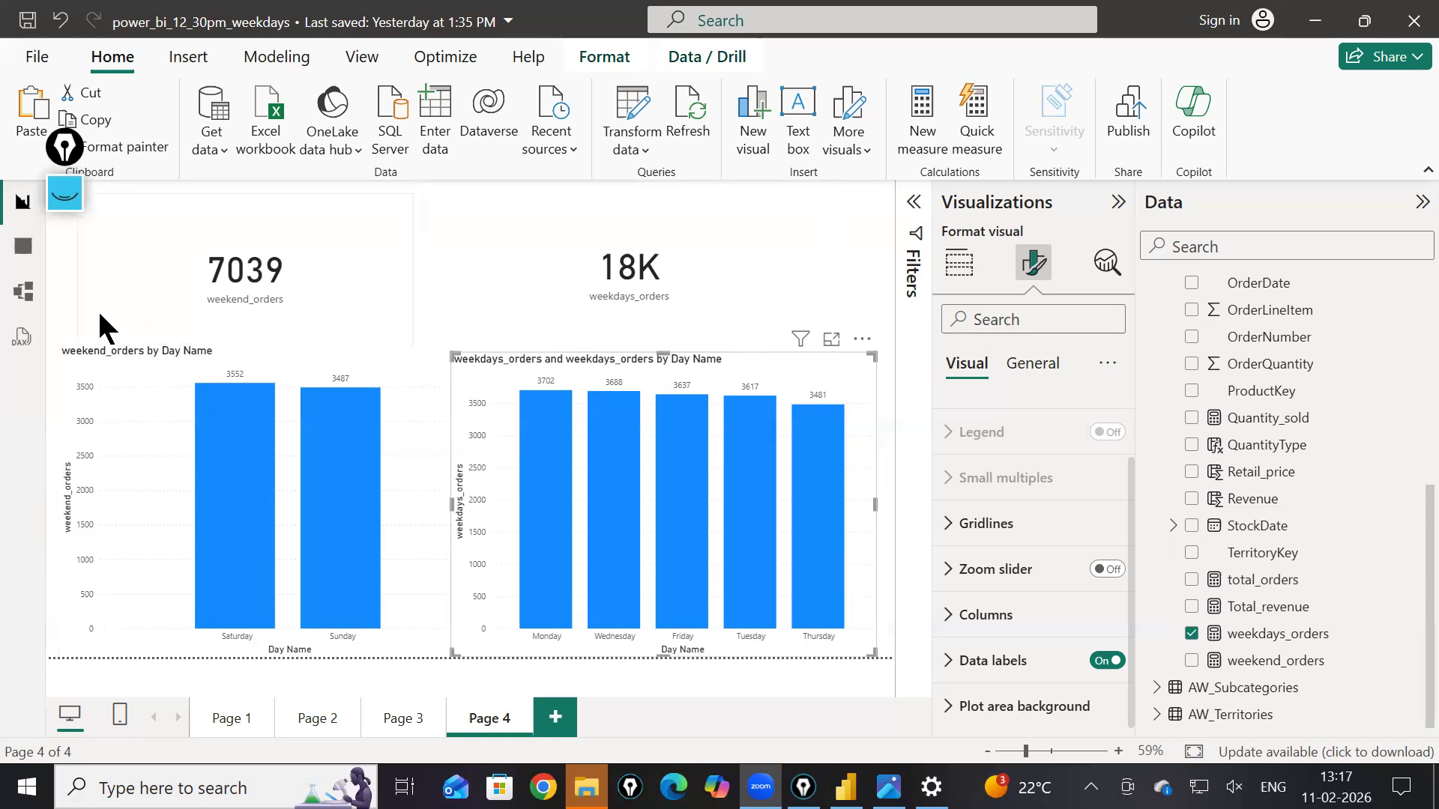
left_click(145, 304)
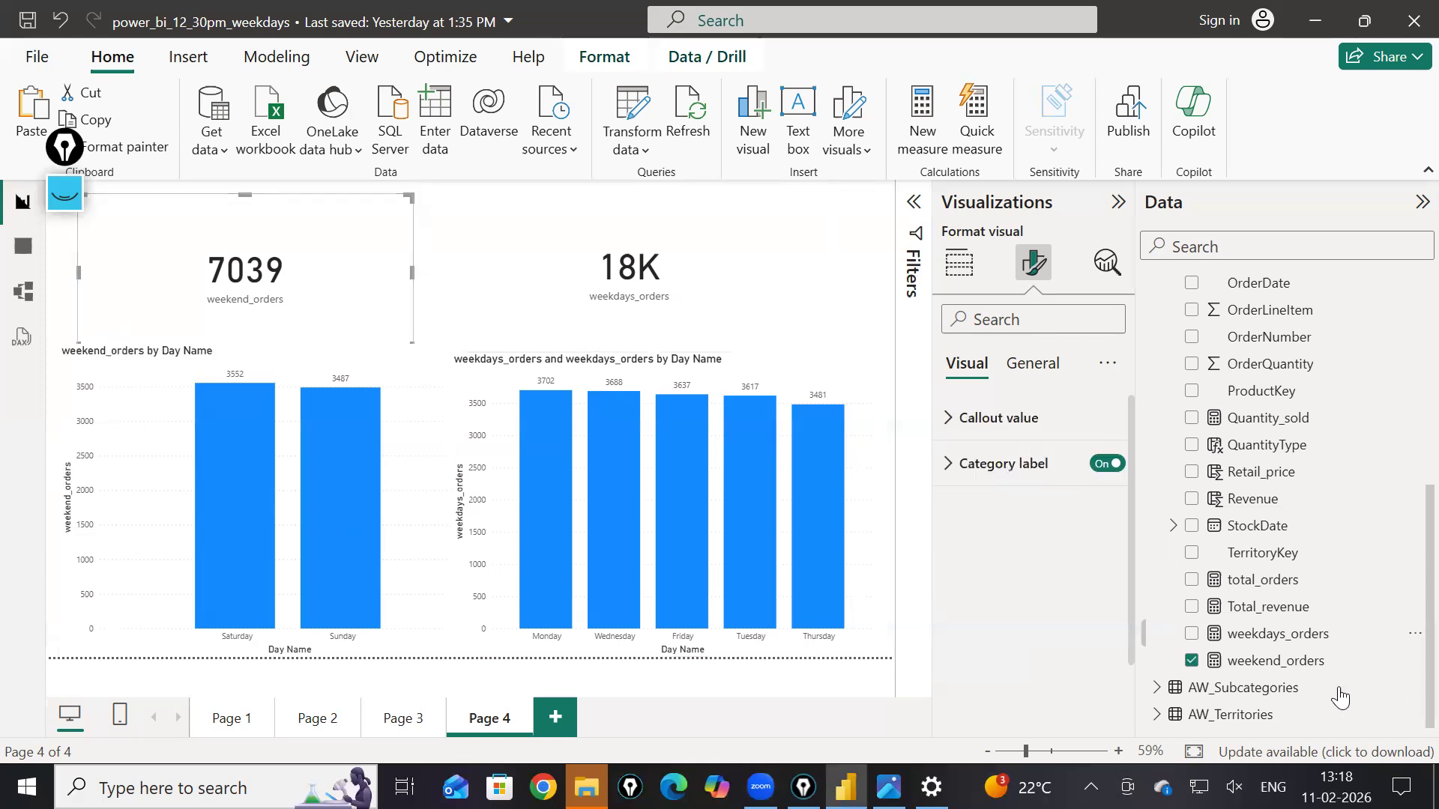
left_click(1265, 661)
left_click(804, 299)
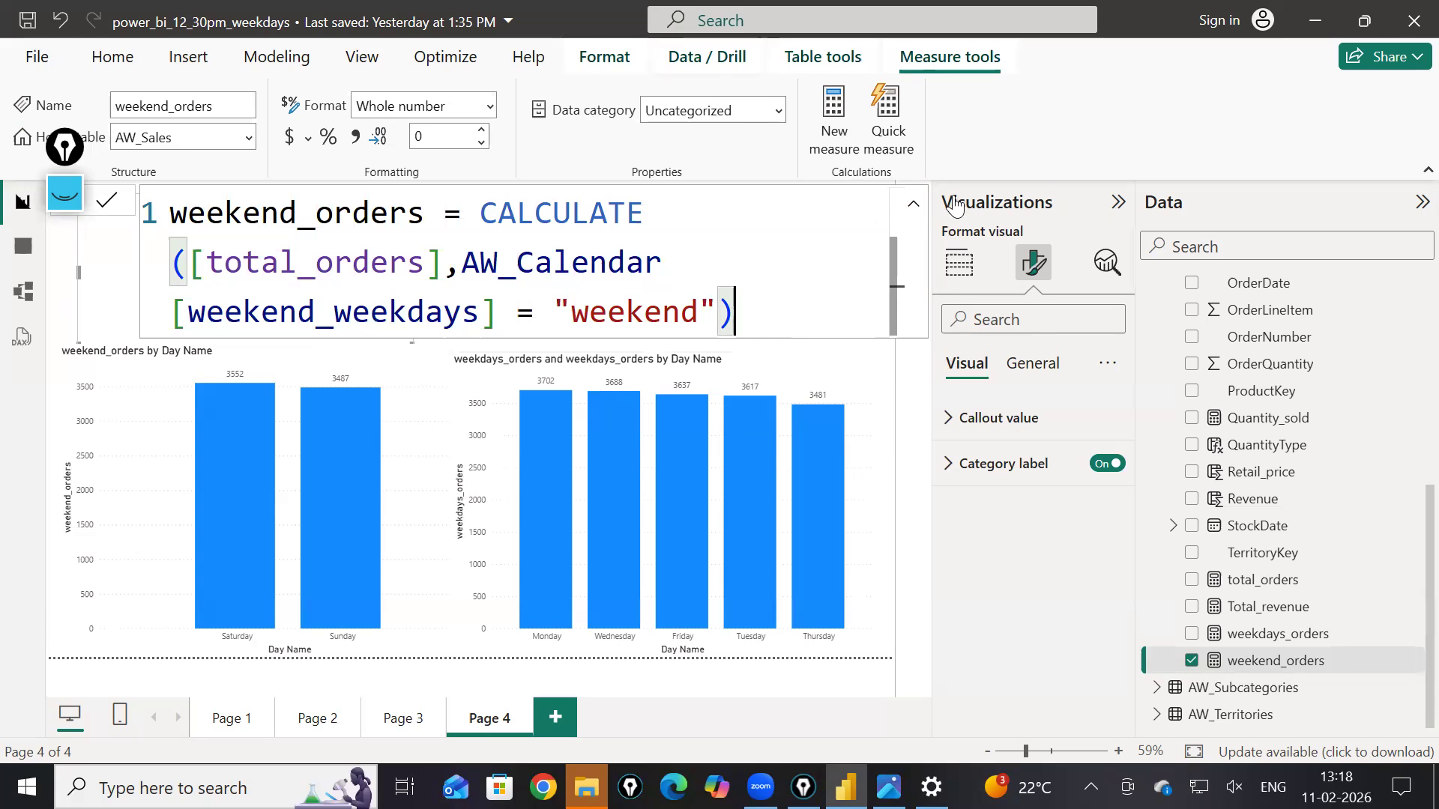
left_click(912, 203)
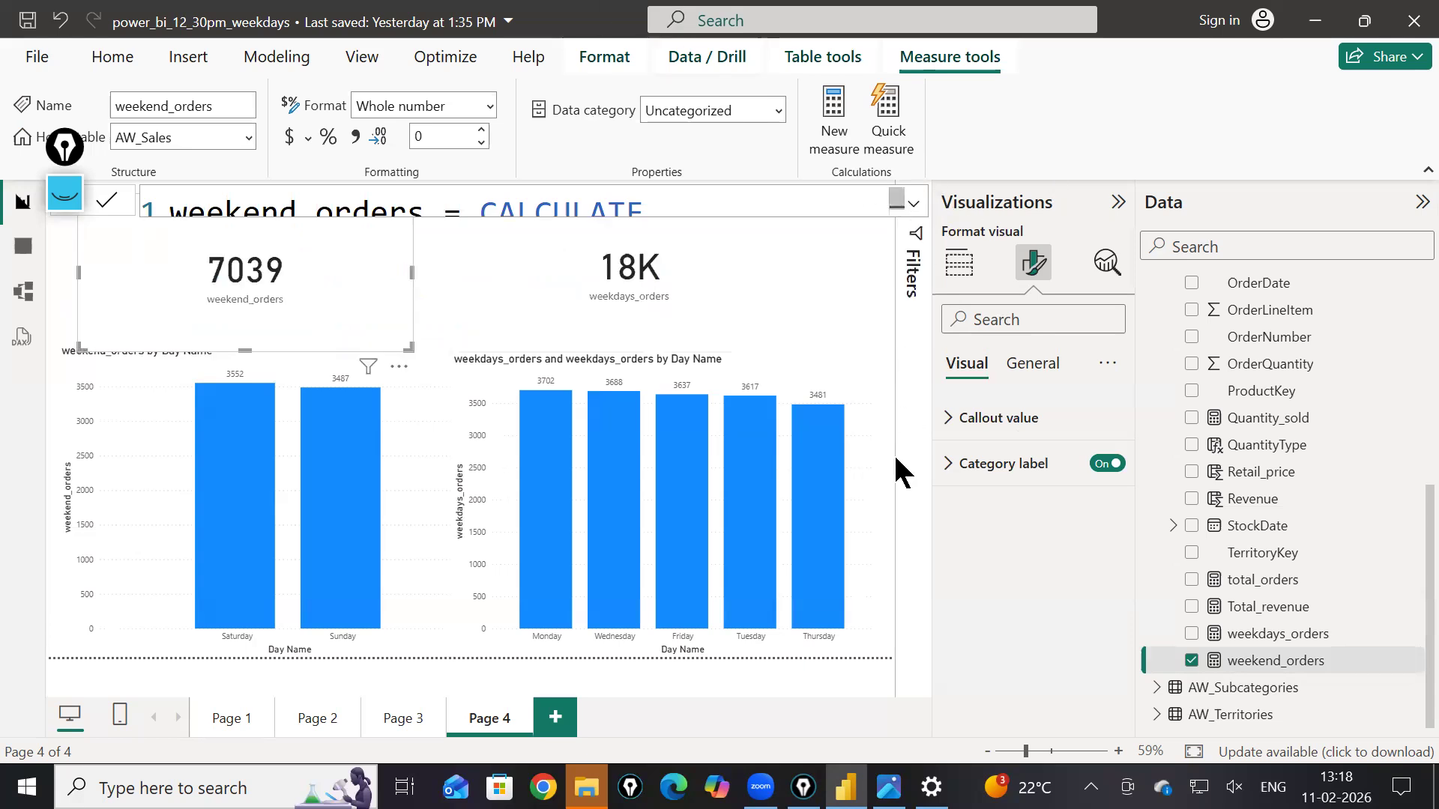
Step: Add a new blank report page and collapse the AW_Calendar table's field list
left_click(555, 717)
scroll(591, 533, "up", 1)
scroll(578, 492, "down", 3)
scroll(531, 460, "up", 1)
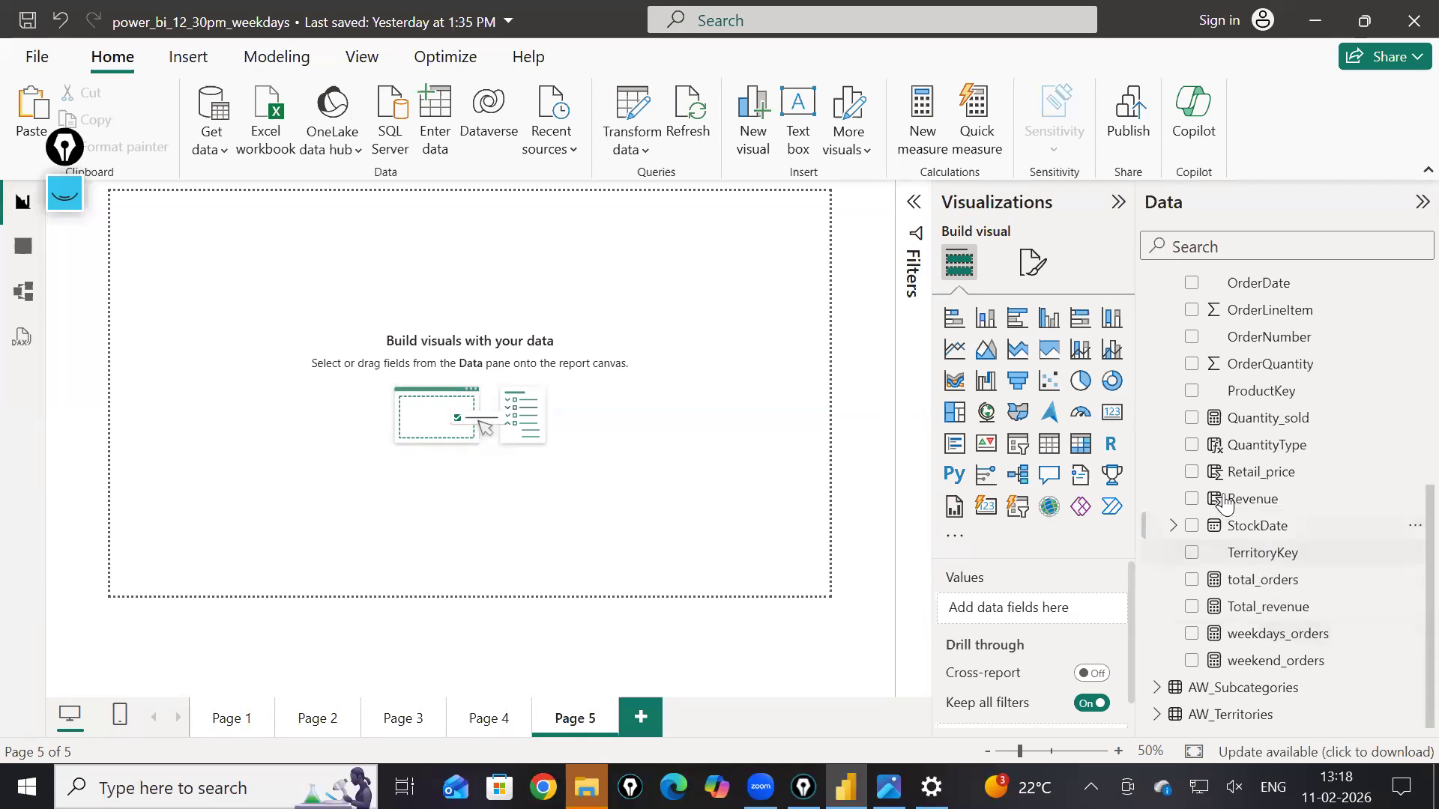
scroll(1237, 495, "up", 5)
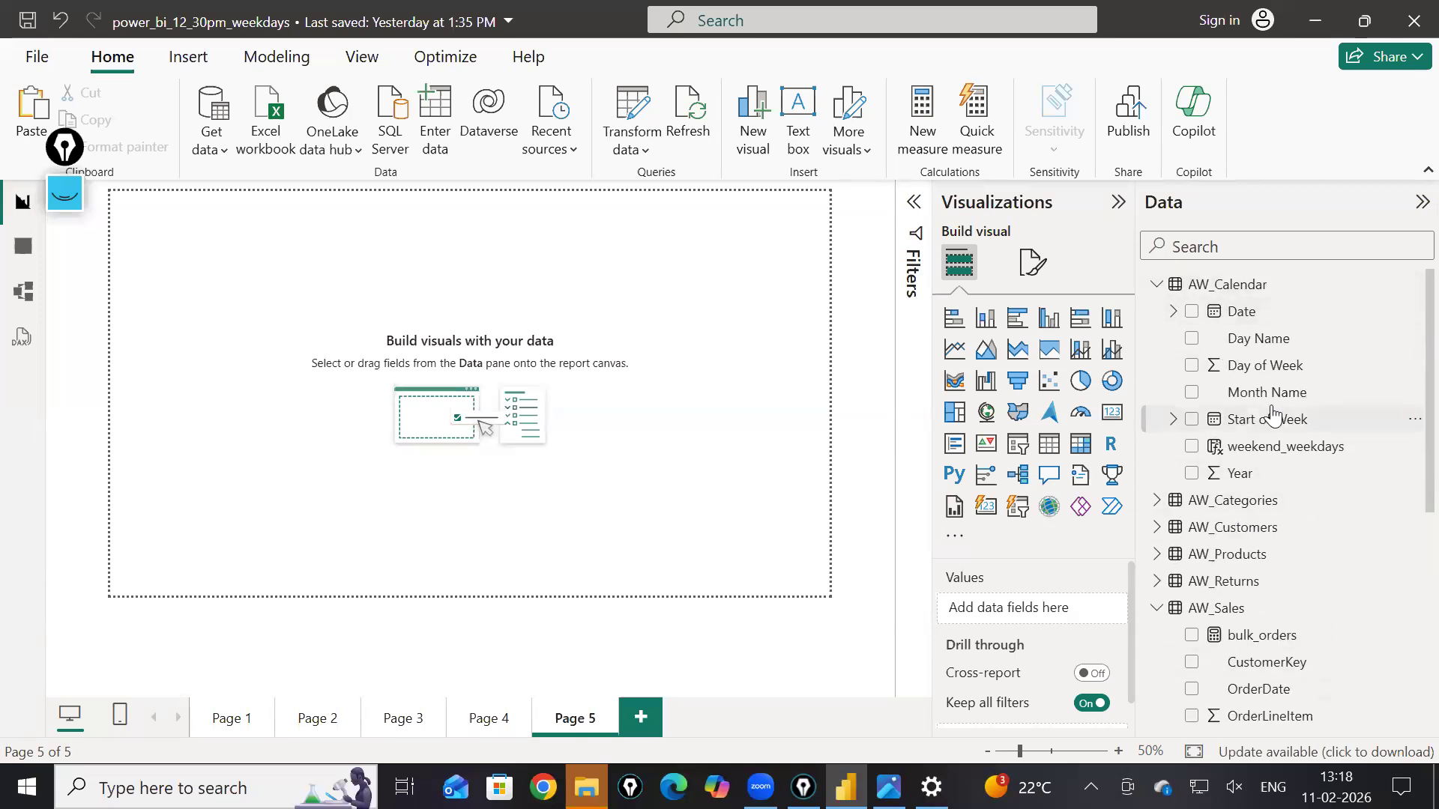
left_click(1157, 285)
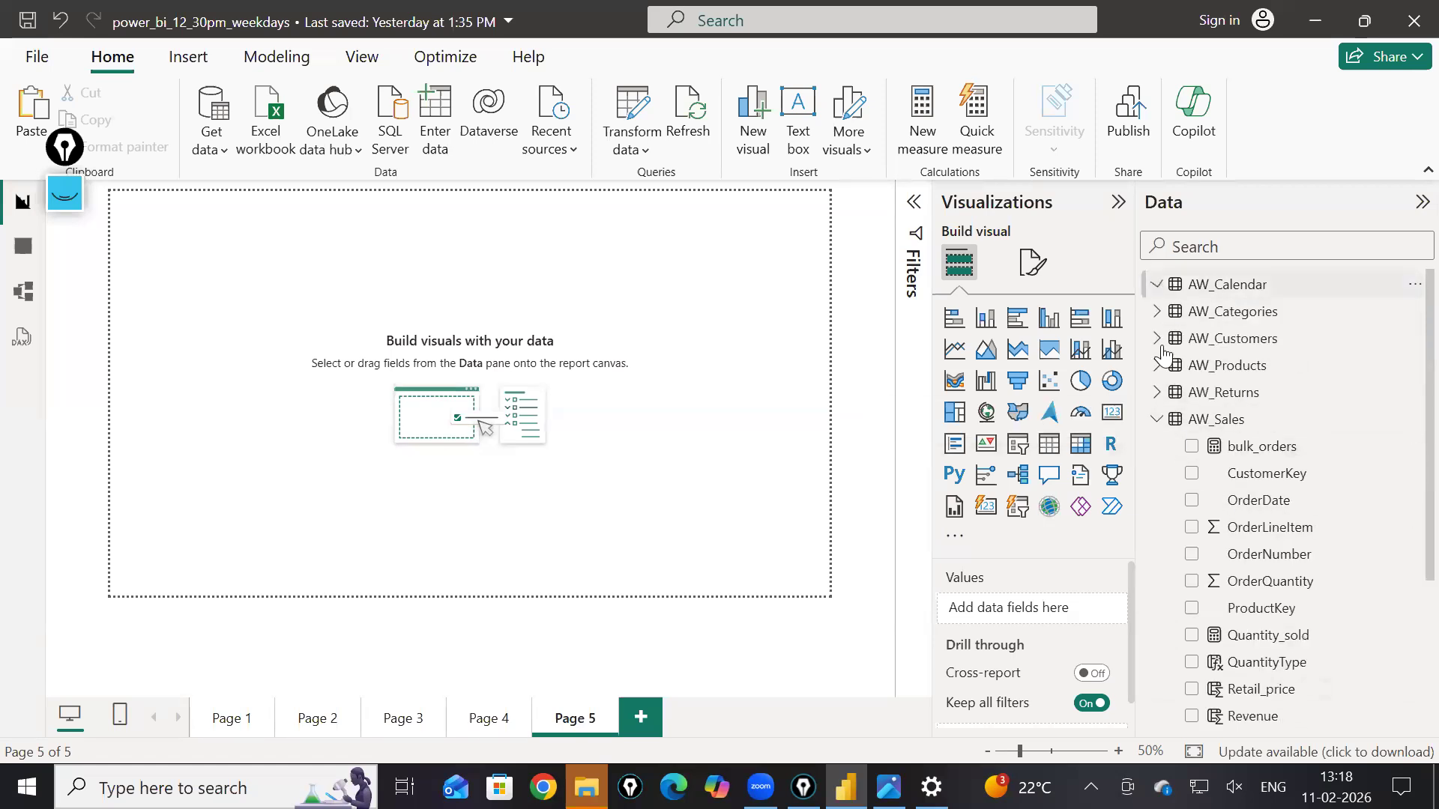
Step: Create a new measure in the AW_Sales table and name it all_orders
right_click(1205, 427)
left_click(1252, 40)
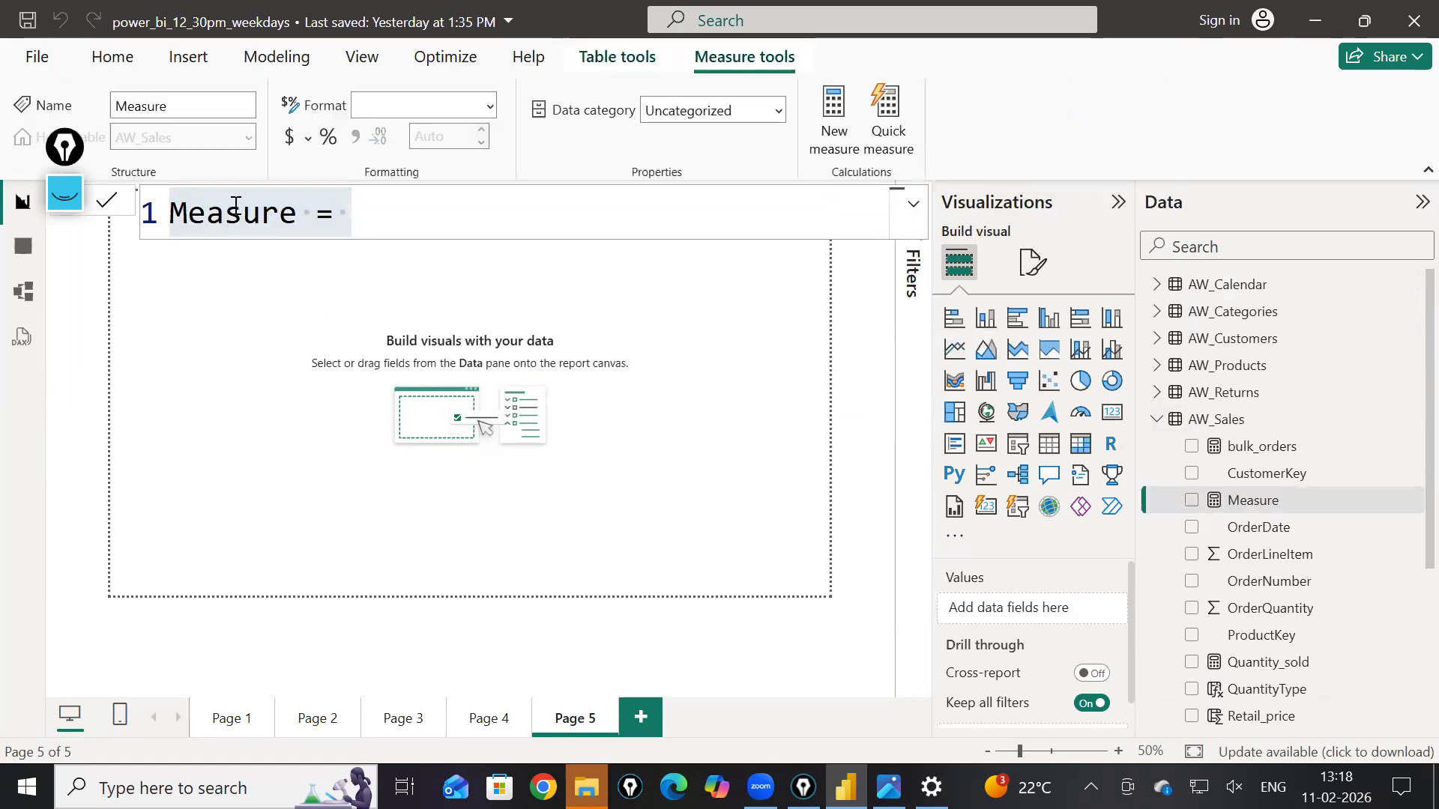
double_click(235, 204)
type("all_orders")
key("End")
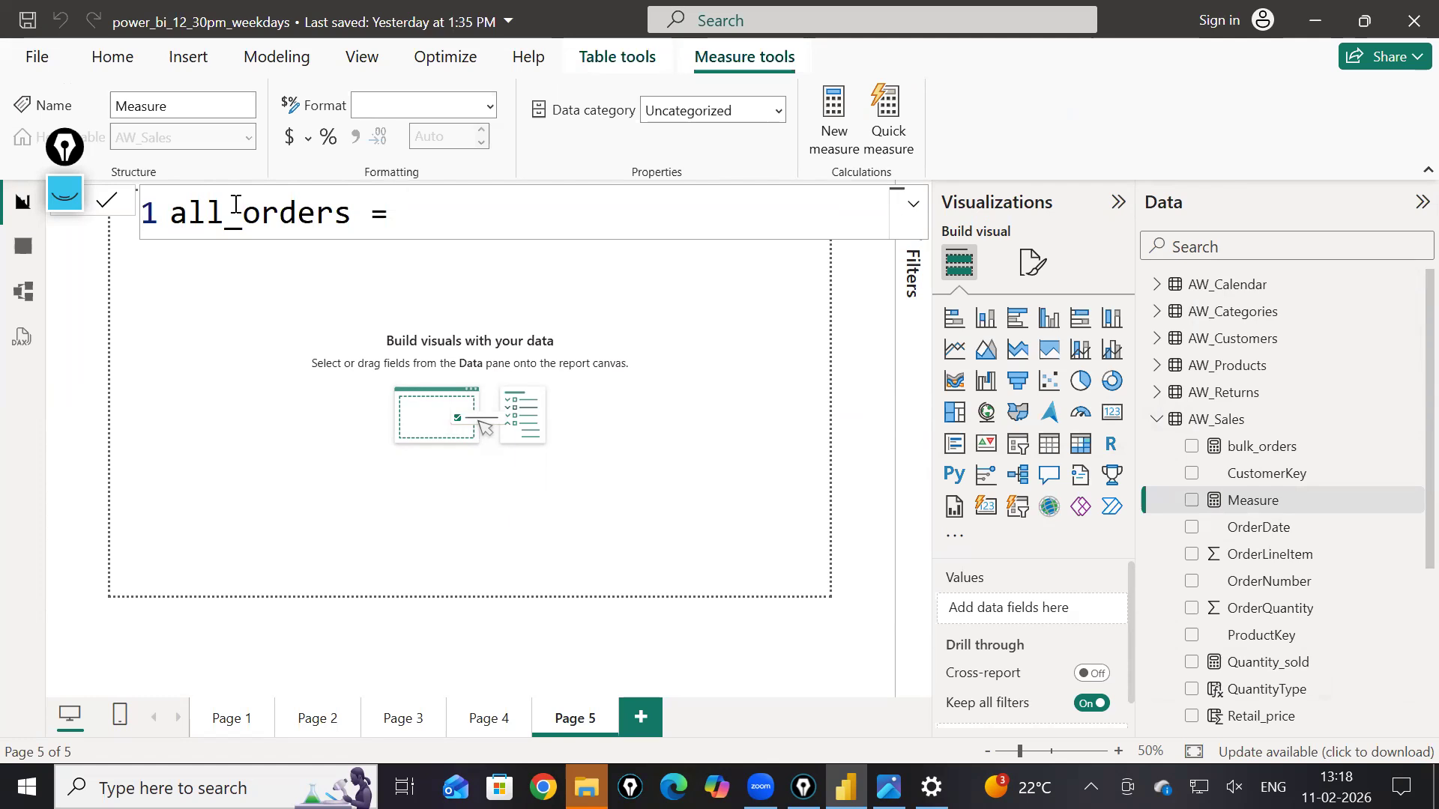
Step: Begin the all_orders formula with CALCULATE, using the [total_orders] measure as its expression
type("CALCULATE(")
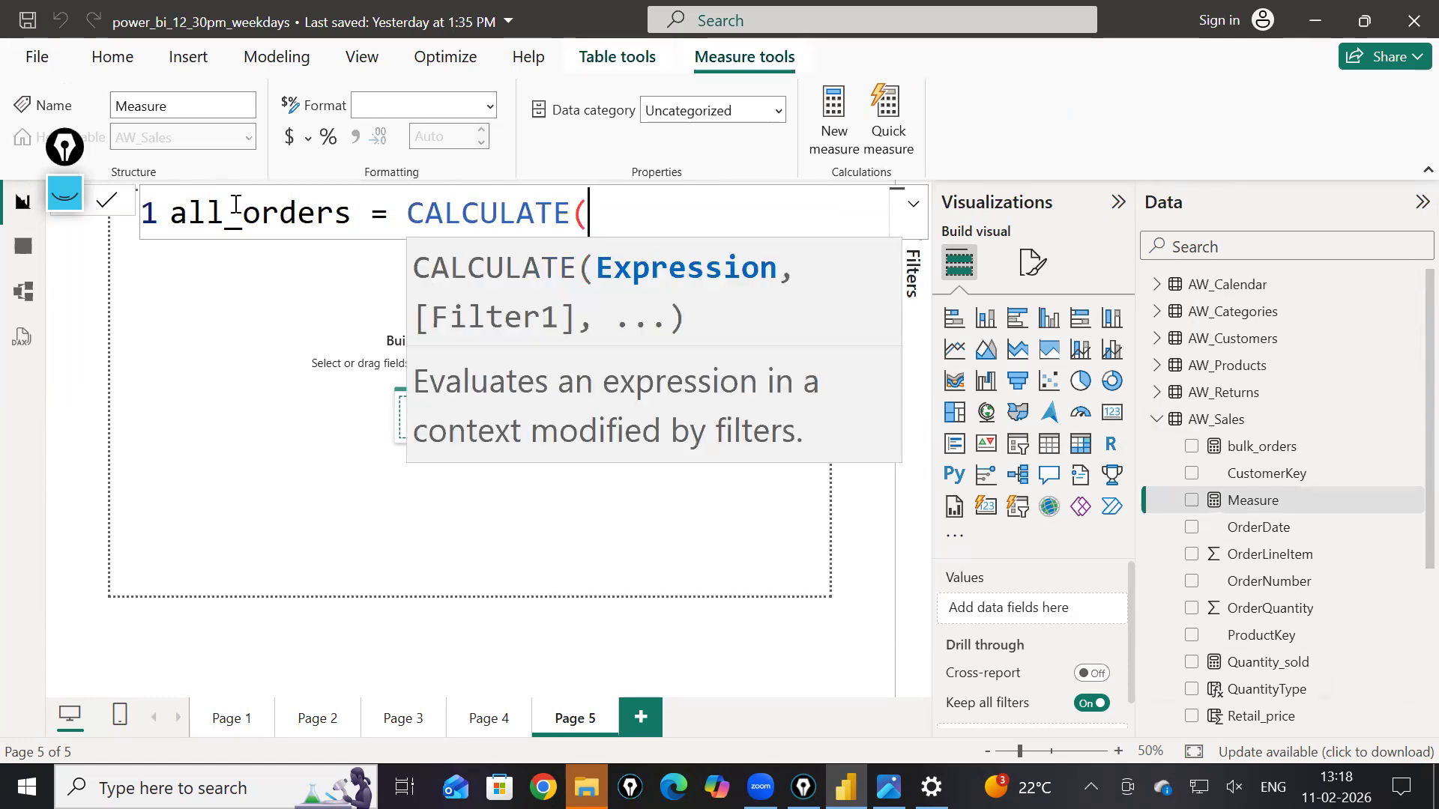
type("tot")
key("Up")
key("Up")
key("Up")
key("Up")
key("Up")
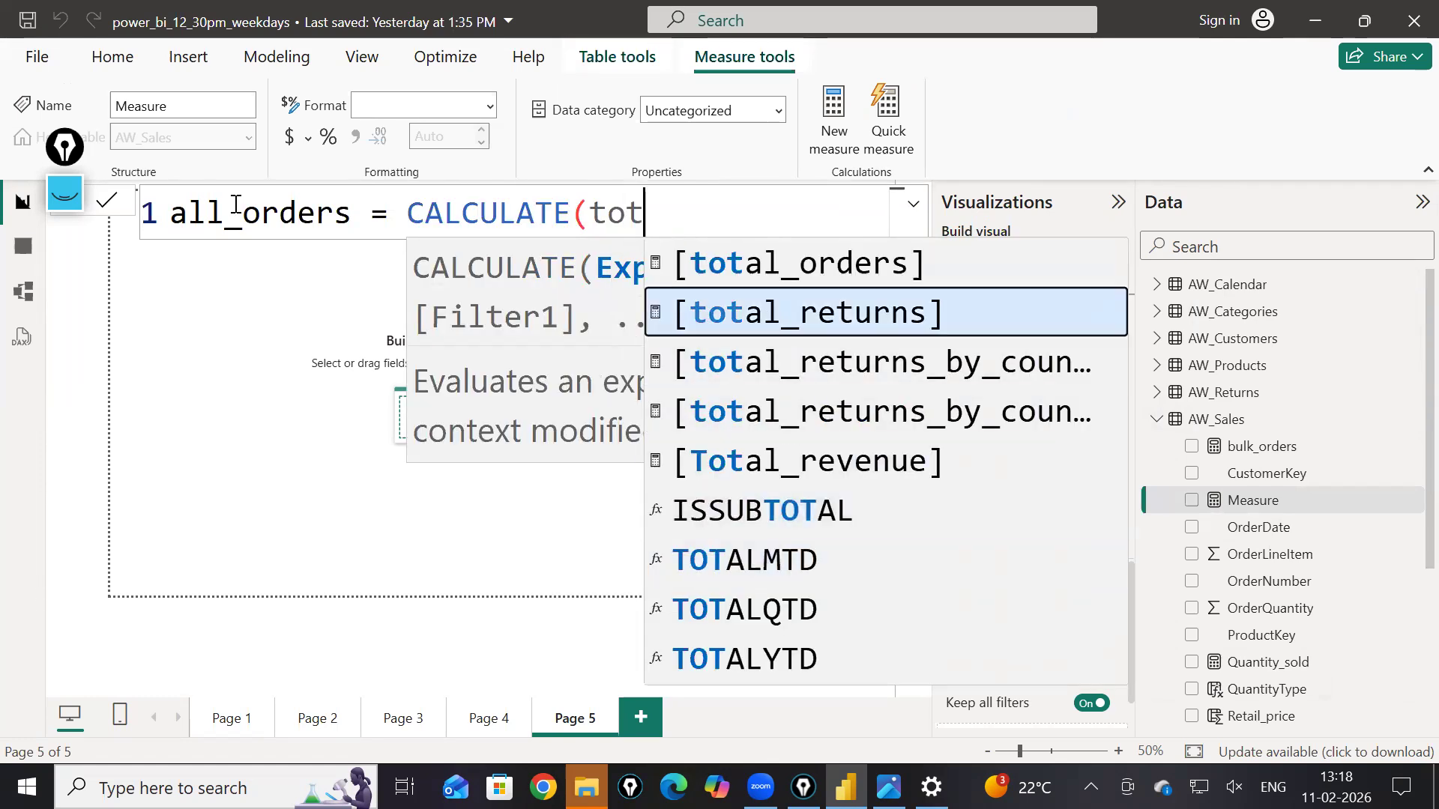
key("Up")
key("Tab")
type(",")
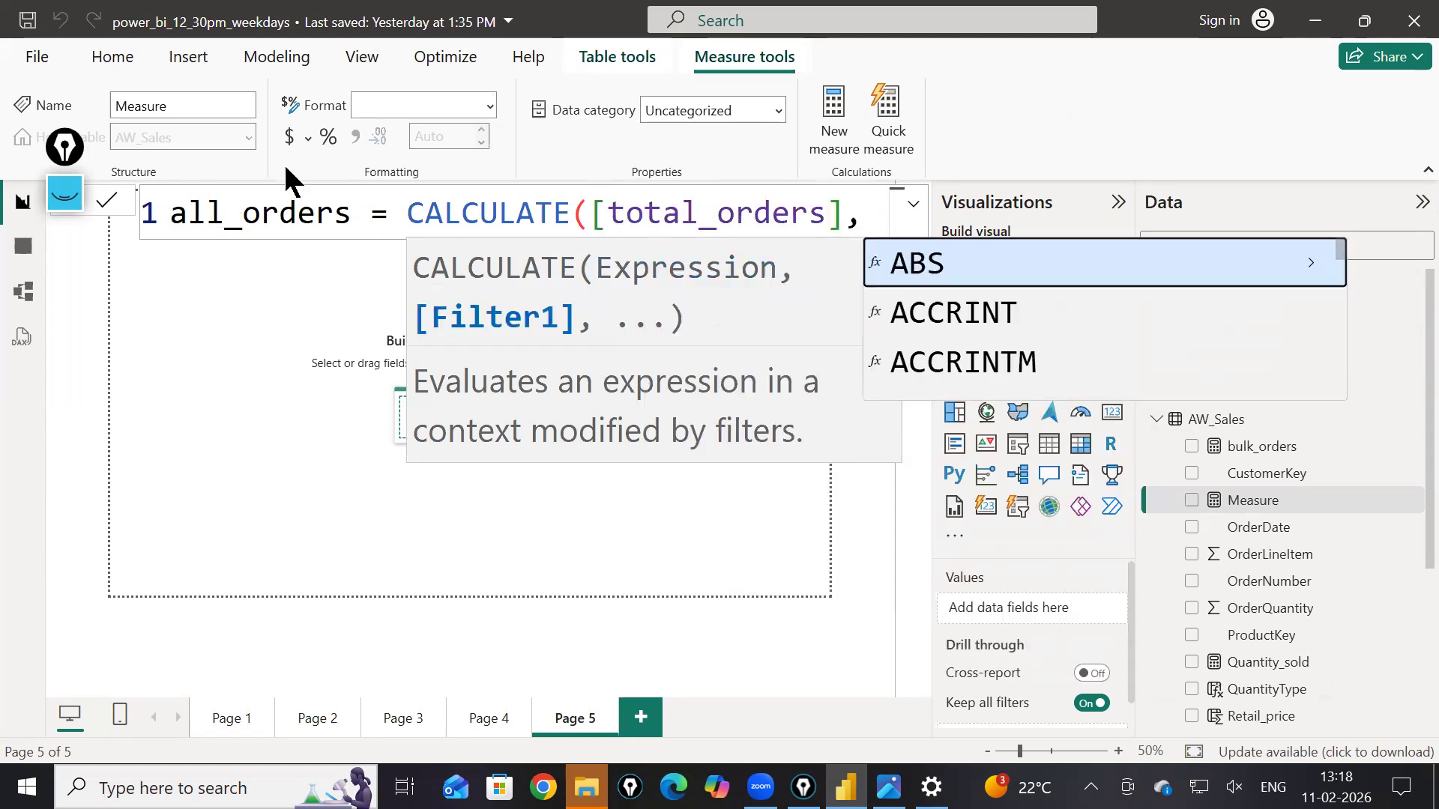
Step: Expand the formula editor with smaller text and start the filter argument with the ALL function and its opening parenthesis
scroll(323, 201, "down", 3, "ctrl")
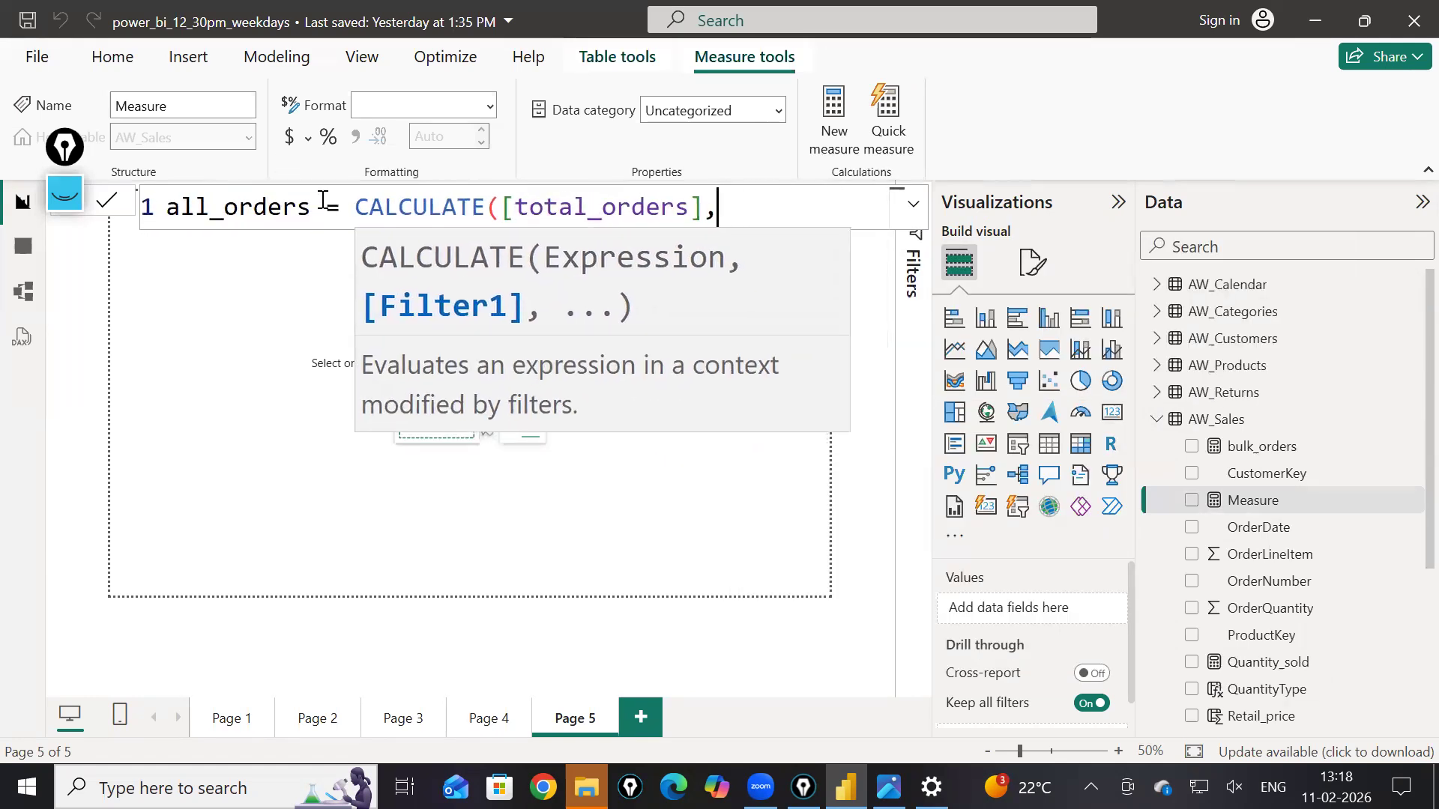
scroll(322, 201, "down", 2, "ctrl")
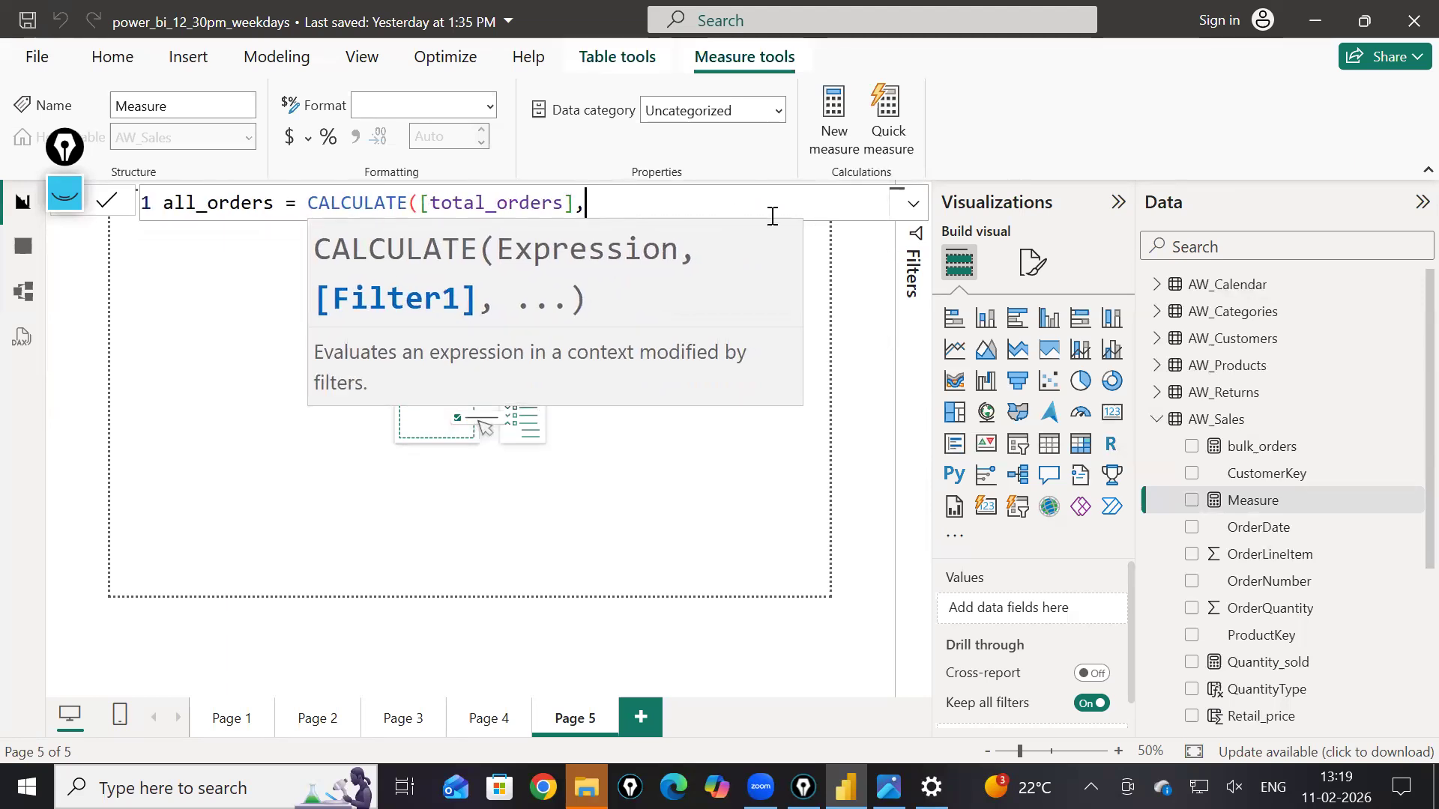
left_click(913, 203)
scroll(599, 375, "up", 1, "ctrl")
left_click(635, 225)
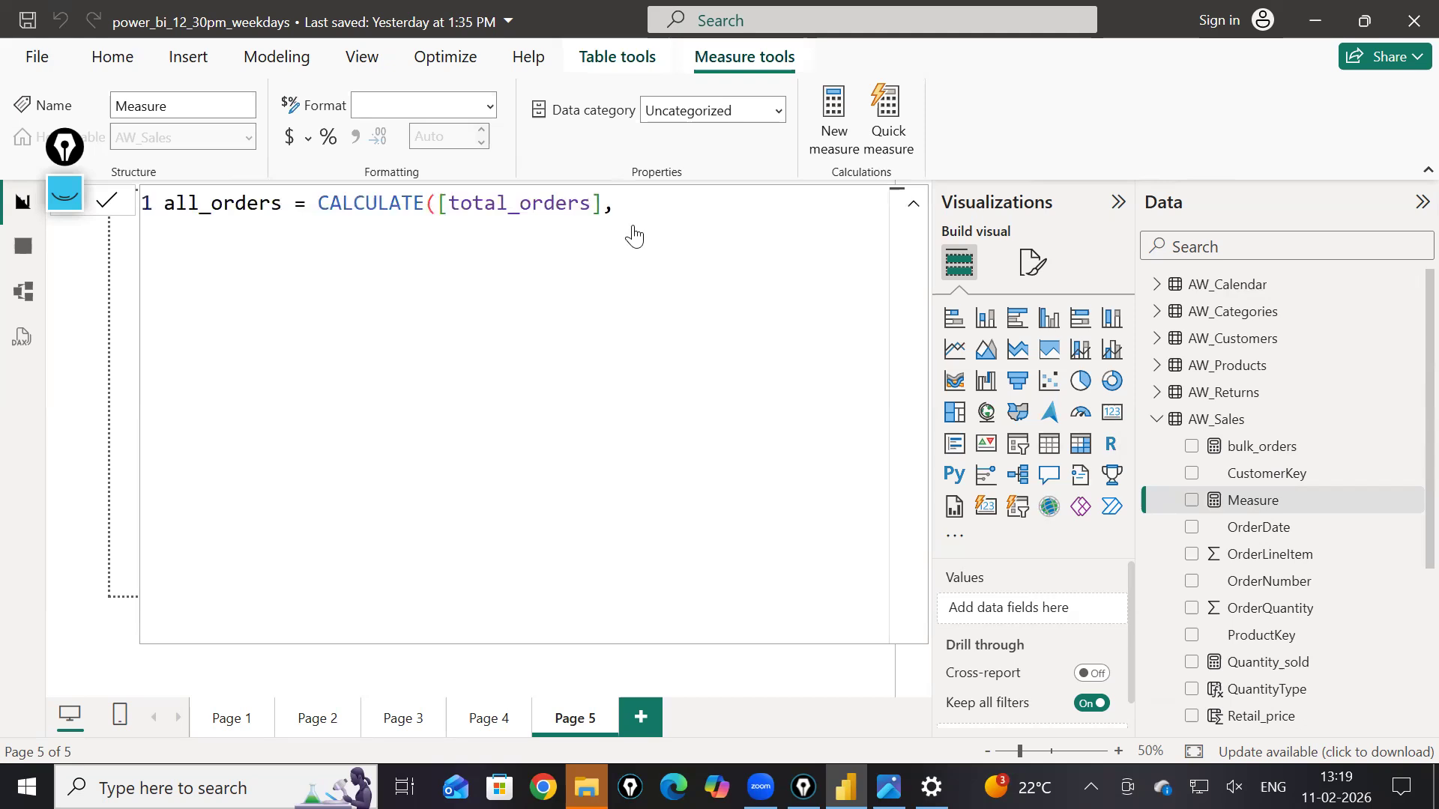
type("al")
key("Tab")
key("BackSpace")
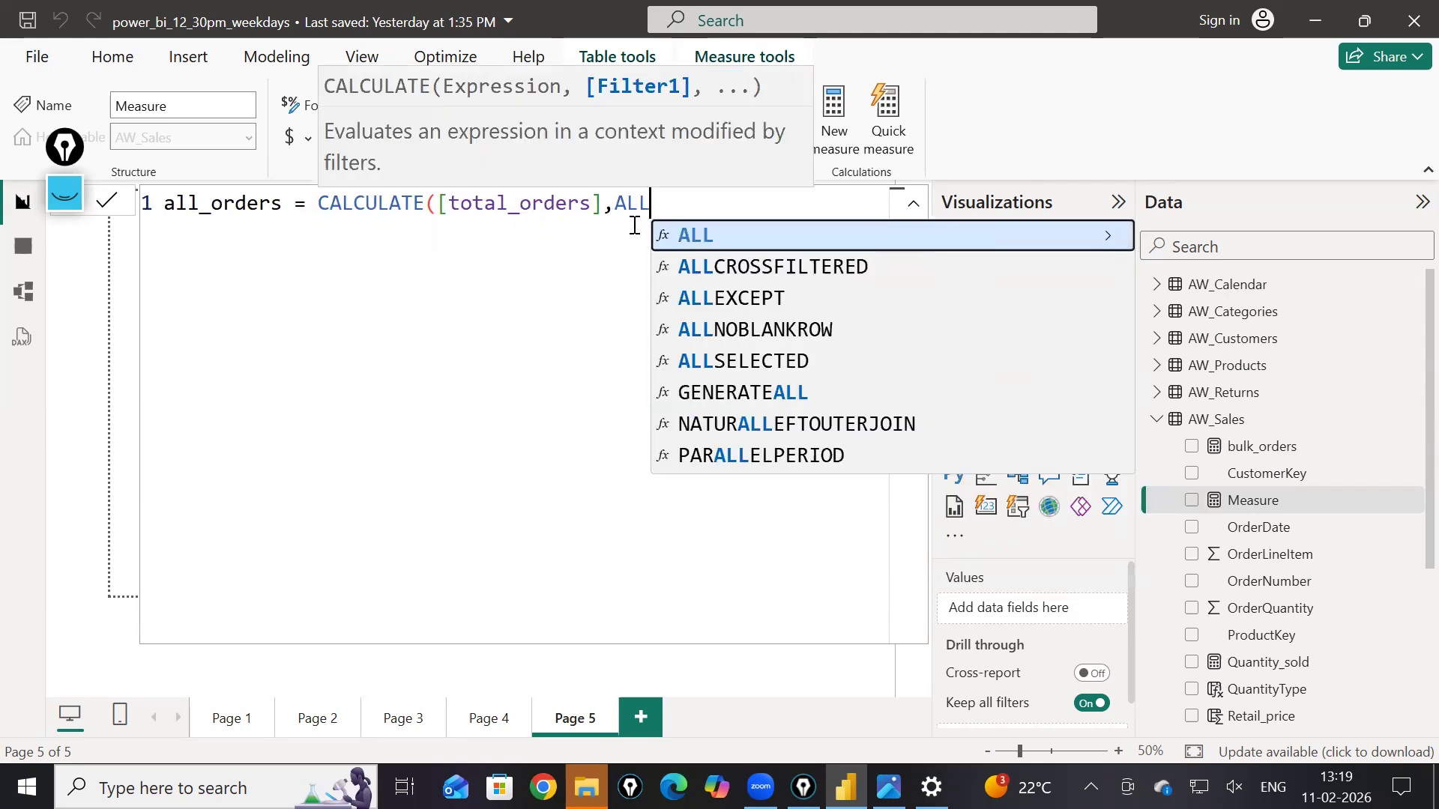
scroll(698, 264, "down", 4)
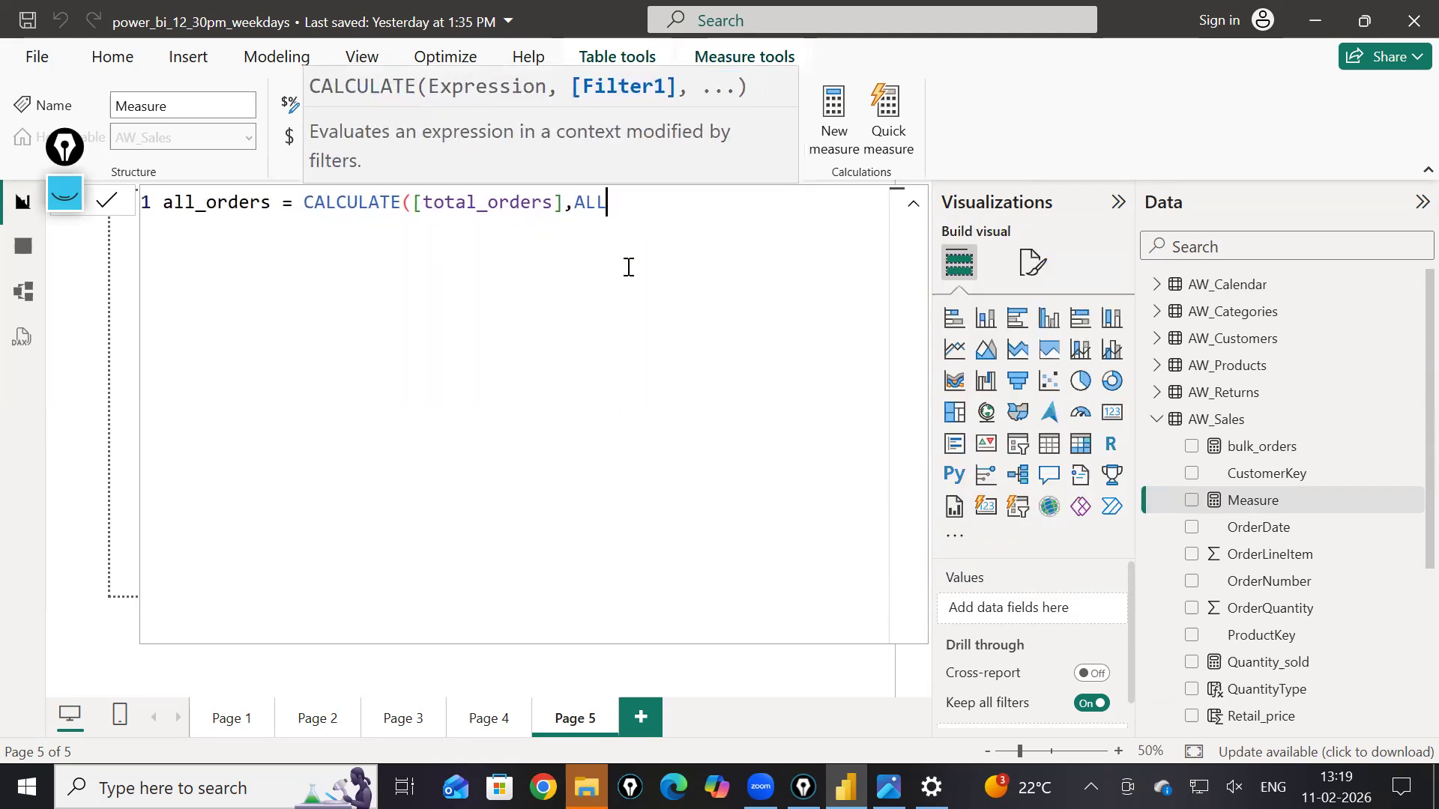
type("(")
scroll(577, 274, "down", 3)
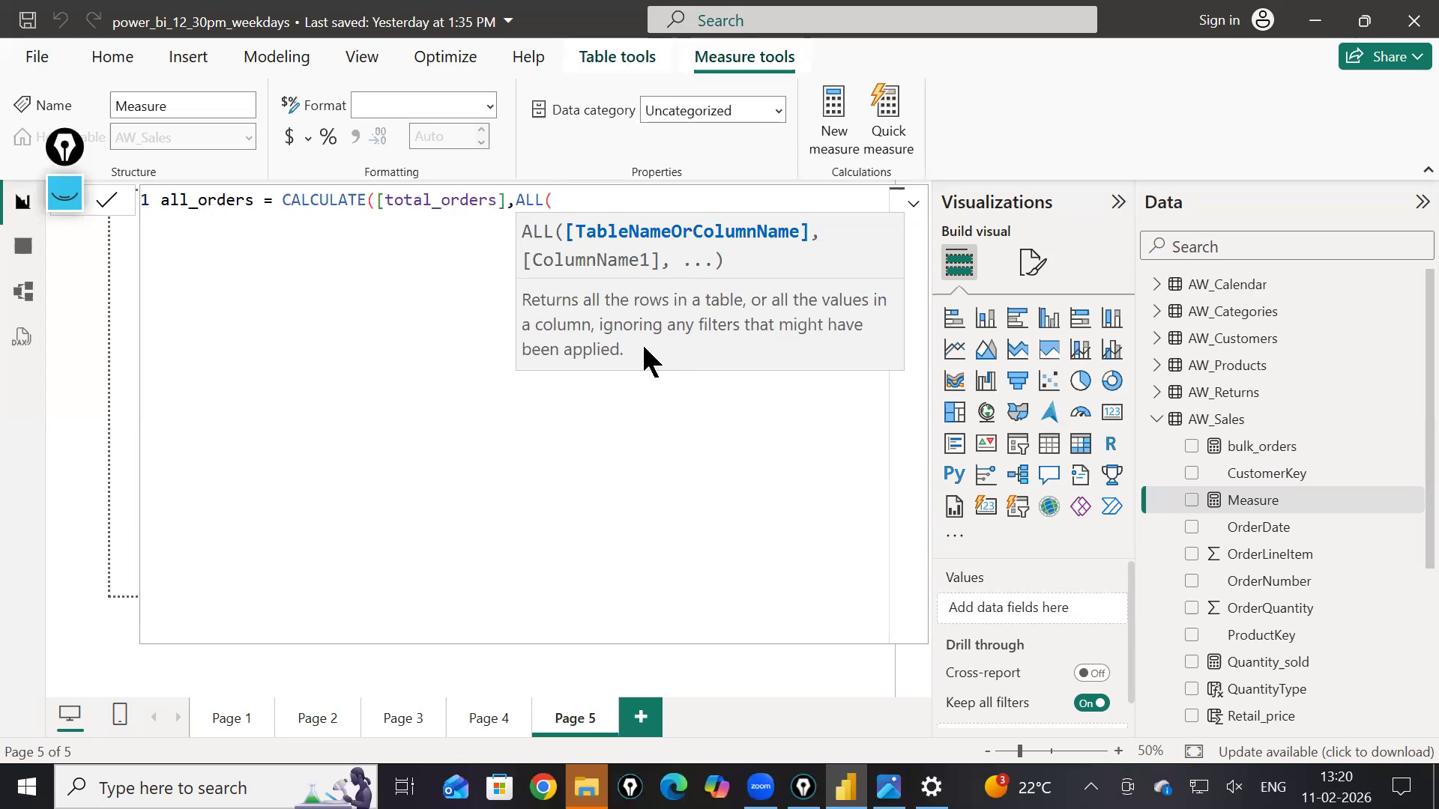
Step: Switch to the screen annotation overlay, clear the old ink and handwrite "All(TN)" under the formula
left_click(62, 201)
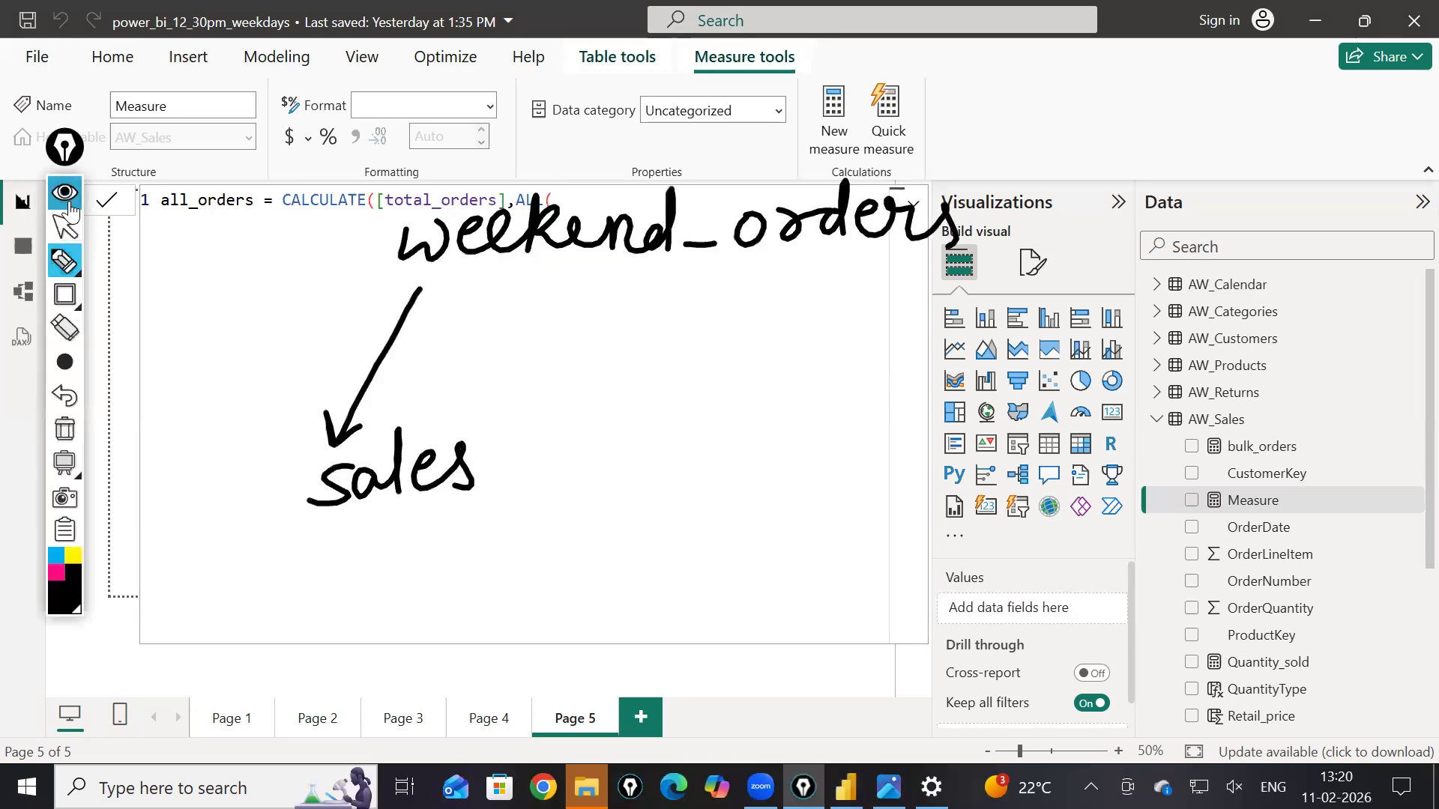
left_click(58, 429)
mouse_move(231, 390)
left_mouse_down()
mouse_move(275, 386)
mouse_move(273, 361)
left_mouse_up()
mouse_move(300, 327)
left_mouse_down()
mouse_move(299, 371)
mouse_move(324, 374)
left_mouse_up()
left_click_drag(377, 303, 365, 413)
left_click_drag(389, 335, 454, 328)
mouse_move(422, 331)
left_mouse_down()
mouse_move(427, 385)
mouse_move(507, 376)
mouse_move(509, 331)
mouse_move(511, 409)
left_mouse_up()
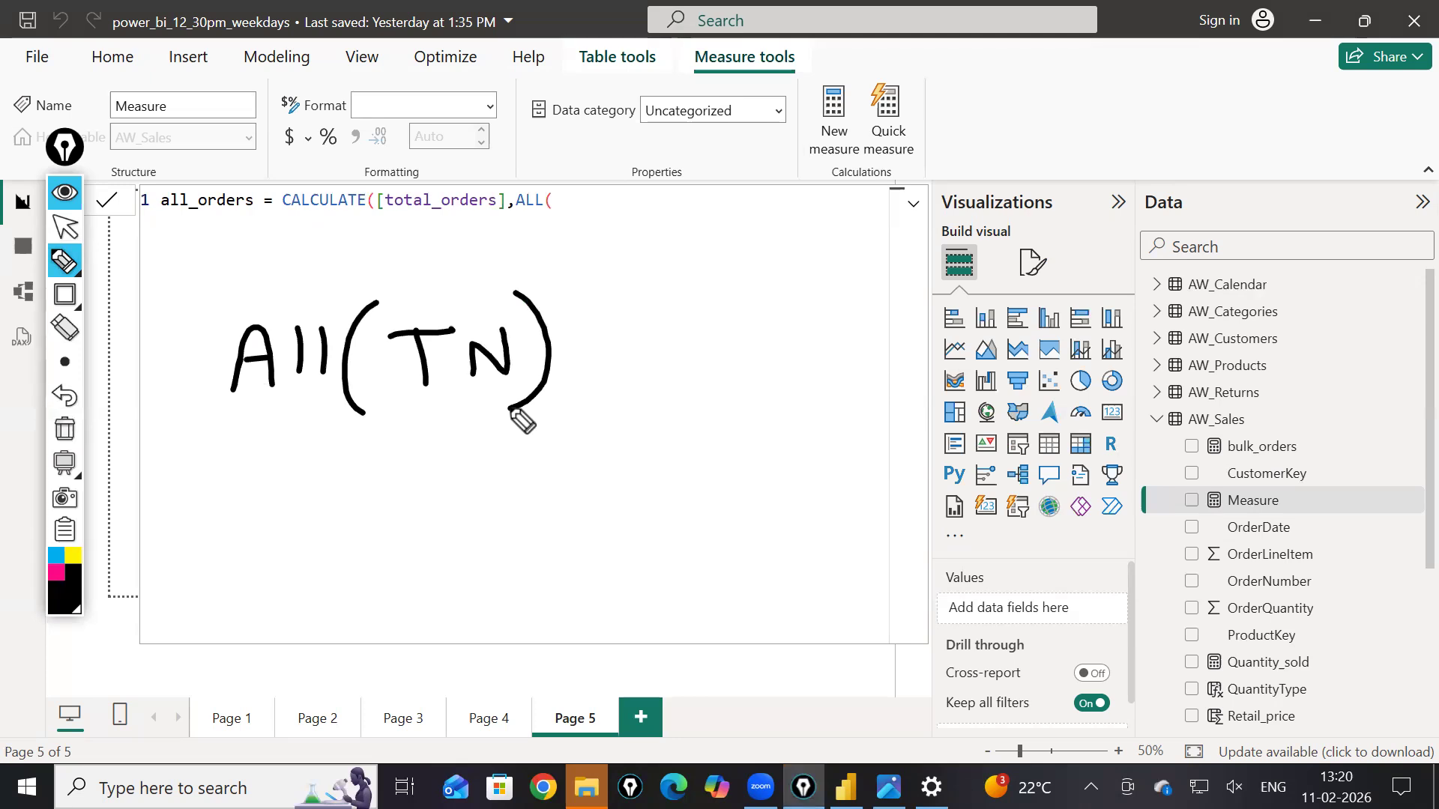
Step: Handwrite "All(CN)" below the first note and underline [total_orders] in the formula
mouse_move(224, 557)
left_mouse_down()
mouse_move(255, 550)
mouse_move(255, 525)
mouse_move(292, 541)
left_mouse_up()
left_click_drag(304, 489, 312, 541)
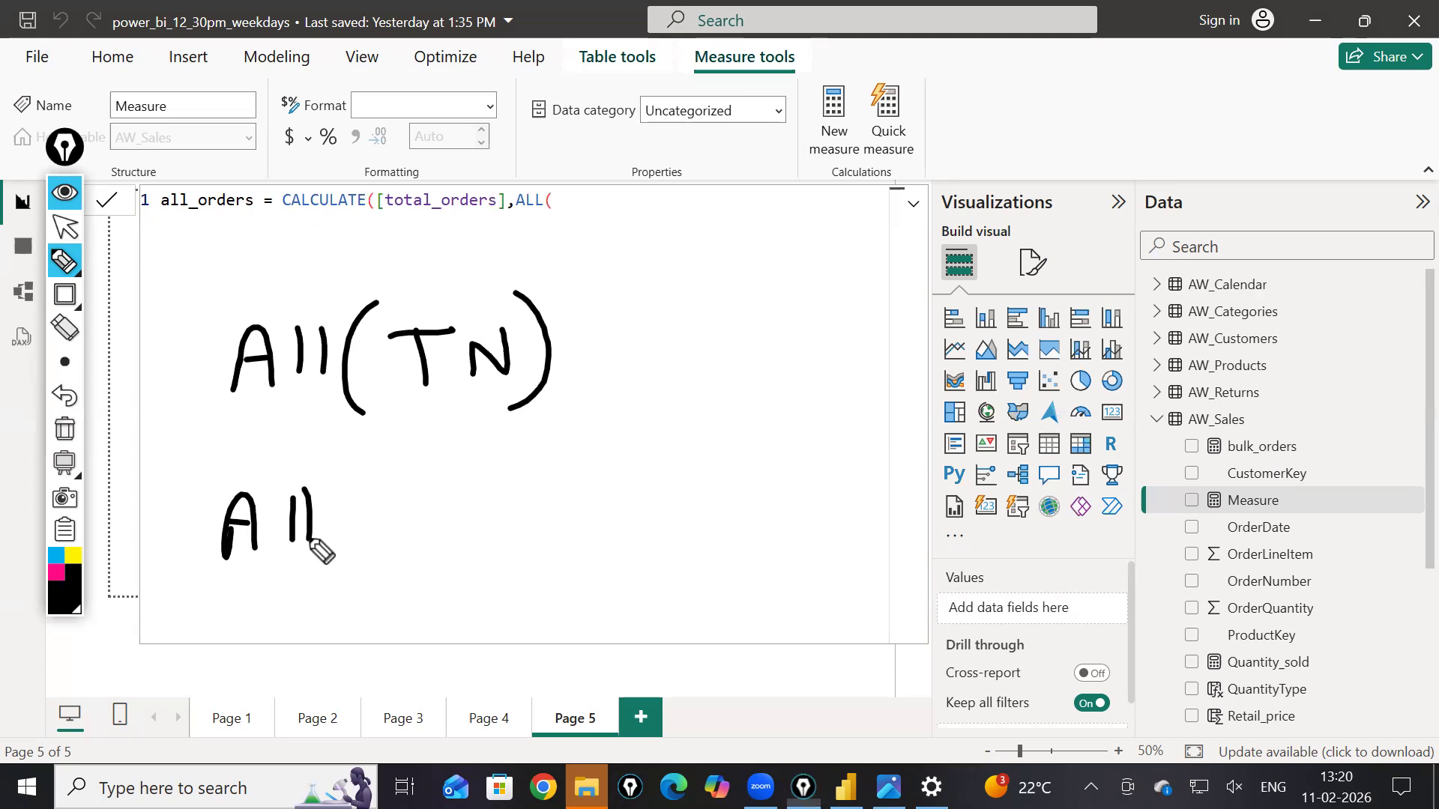
left_click_drag(397, 470, 365, 571)
mouse_move(426, 492)
left_mouse_down()
mouse_move(437, 549)
mouse_move(496, 490)
left_mouse_up()
left_click_drag(515, 466, 517, 561)
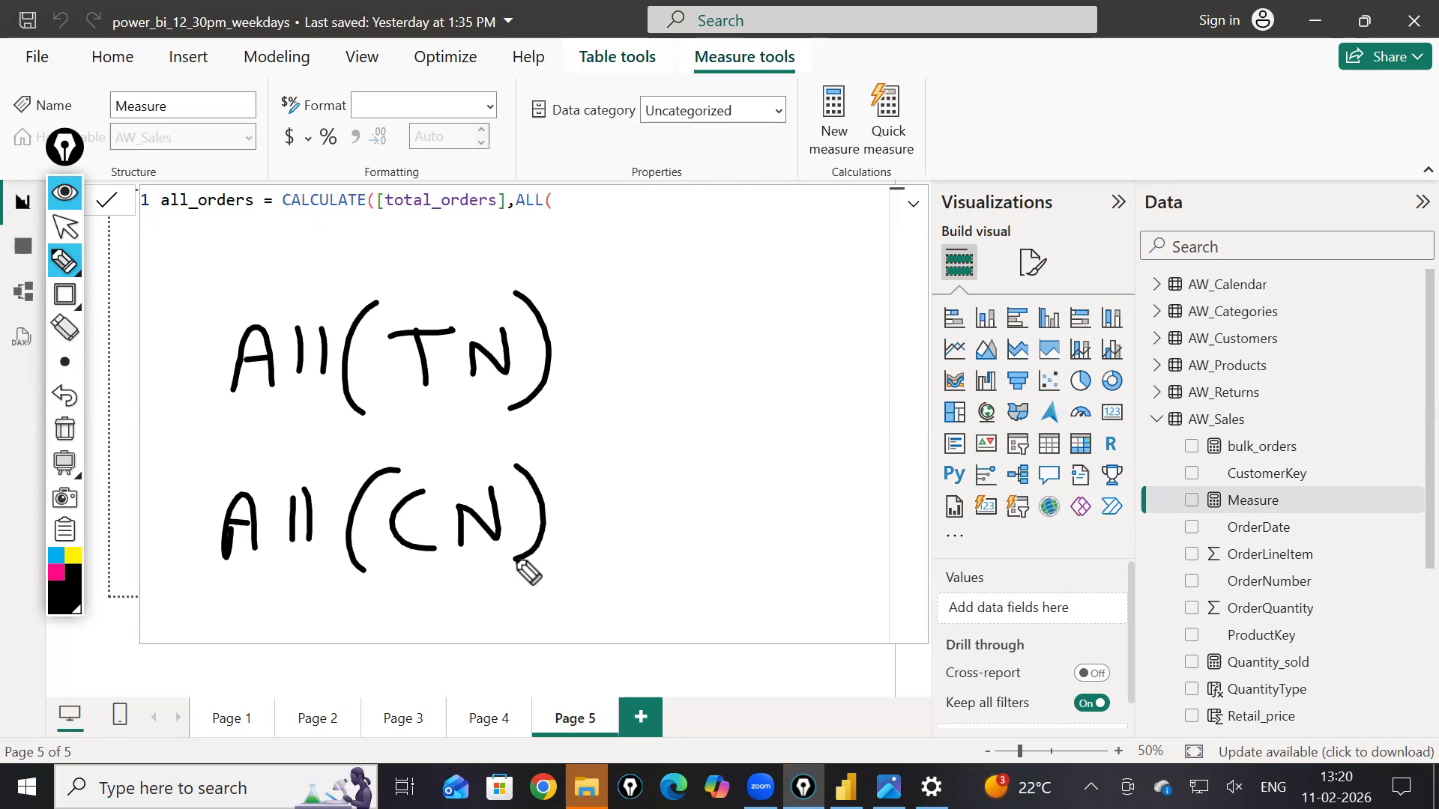
left_click_drag(386, 230, 485, 219)
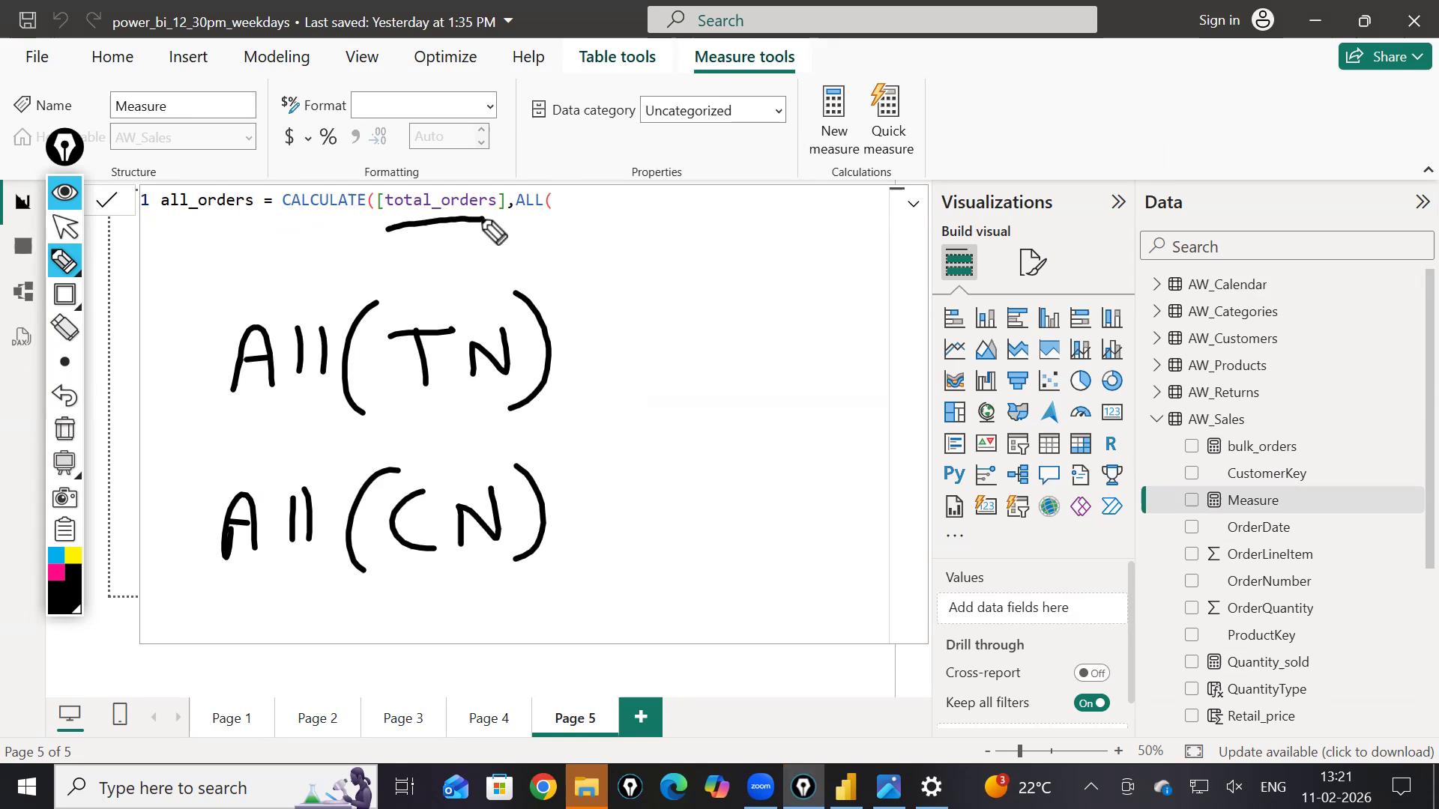
Step: Hide the annotation overlay, complete the all_orders formula with ALL(AW_Sales) and commit the measure
left_click(65, 193)
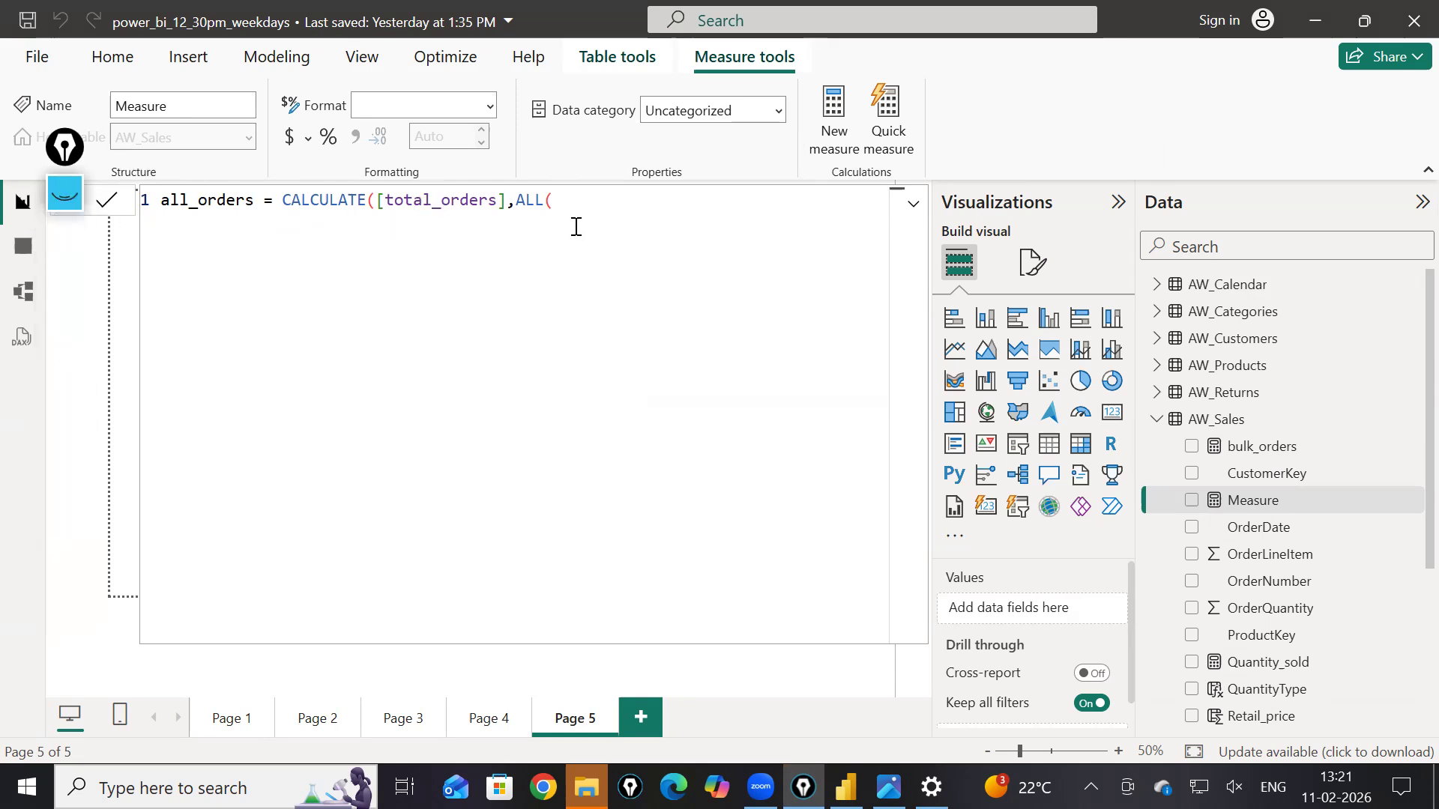
type("aw")
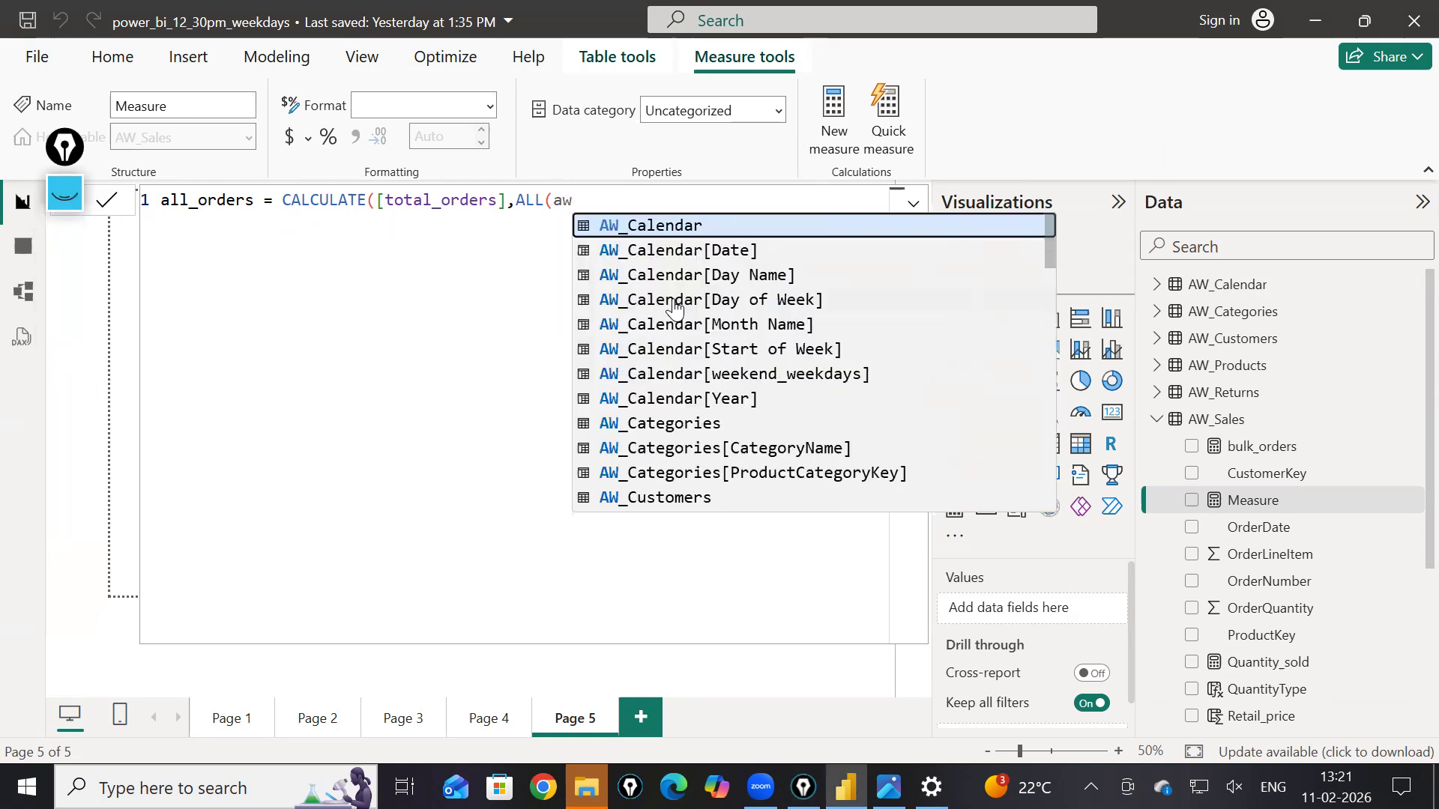
type("_sa")
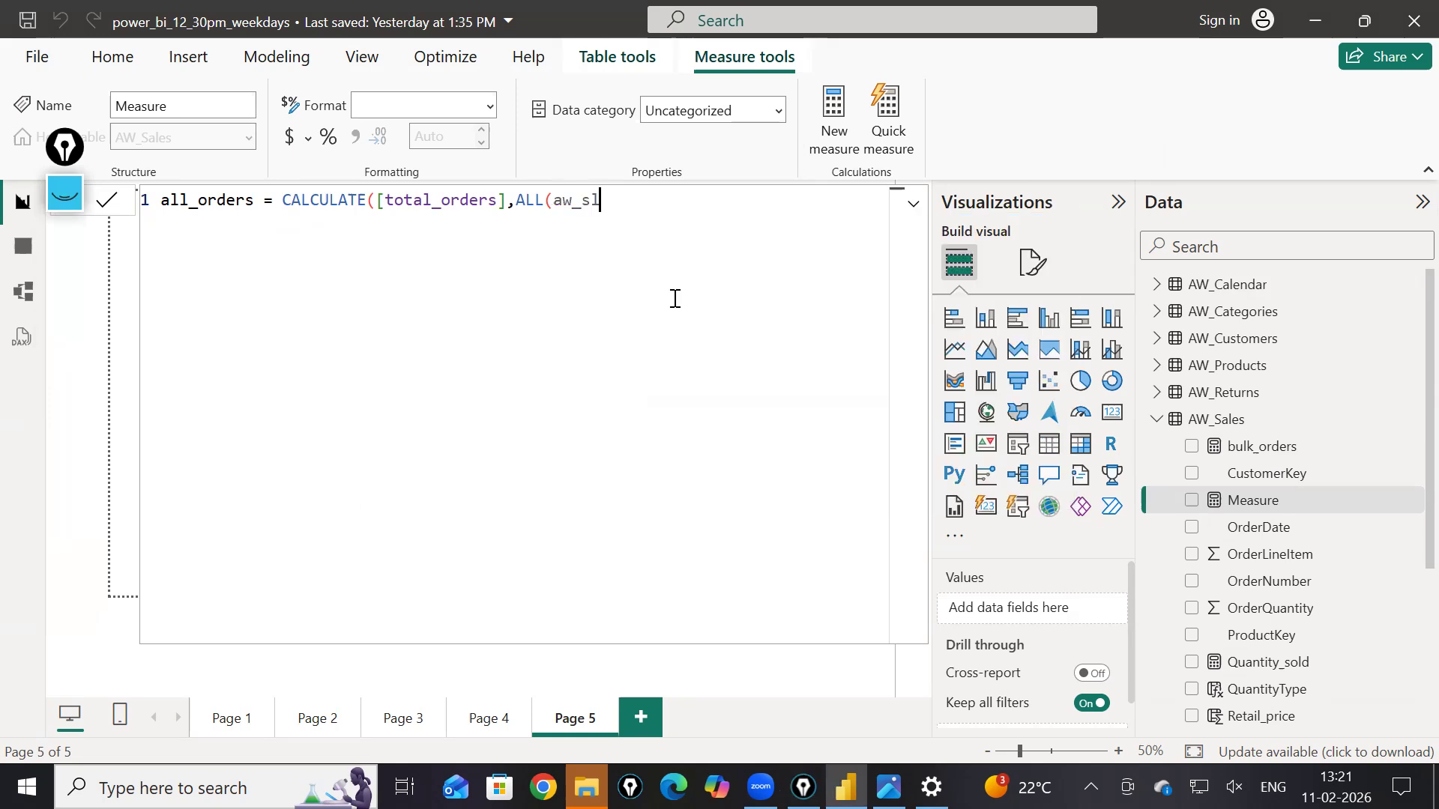
key("Tab")
type("))")
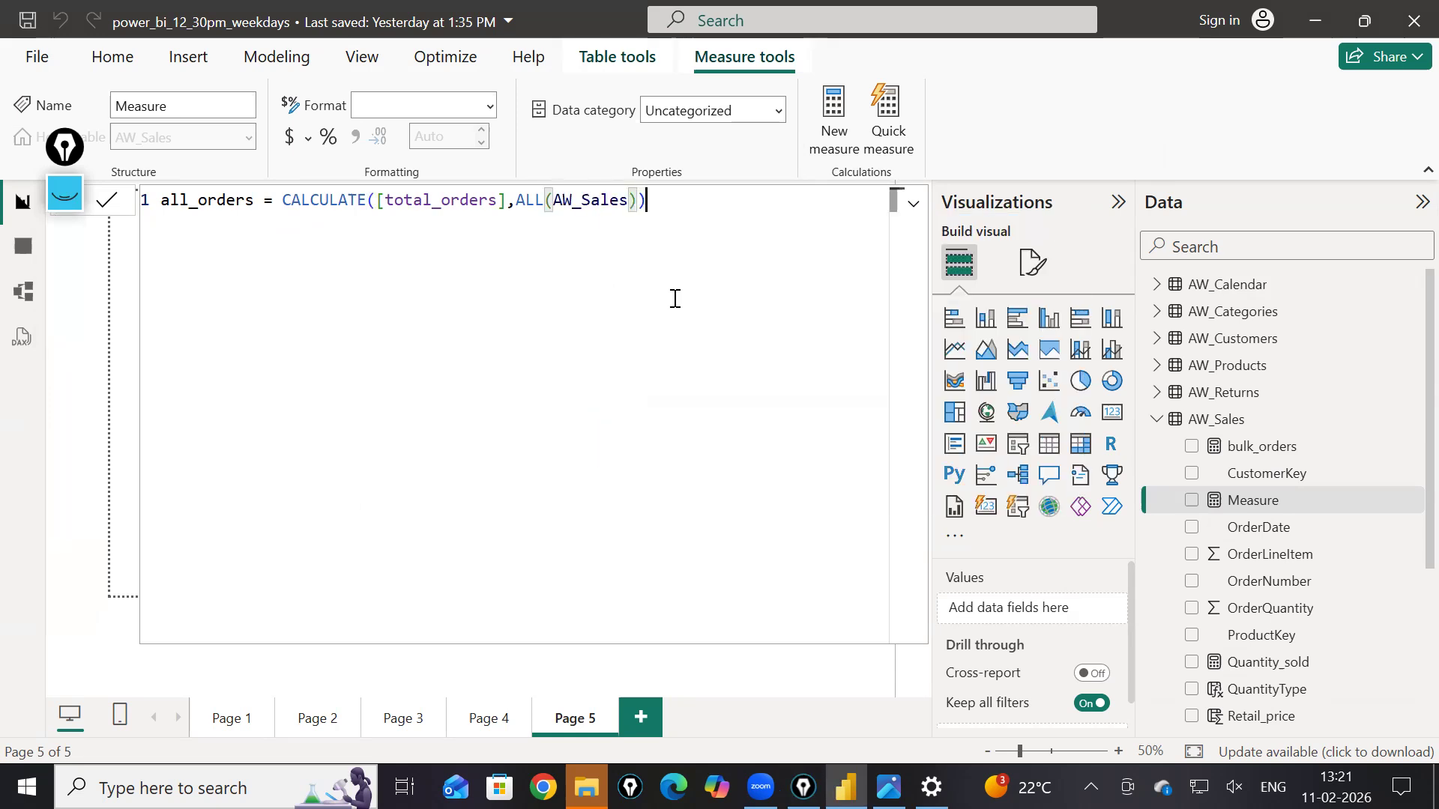
scroll(765, 329, "up", 1)
scroll(766, 328, "up", 5)
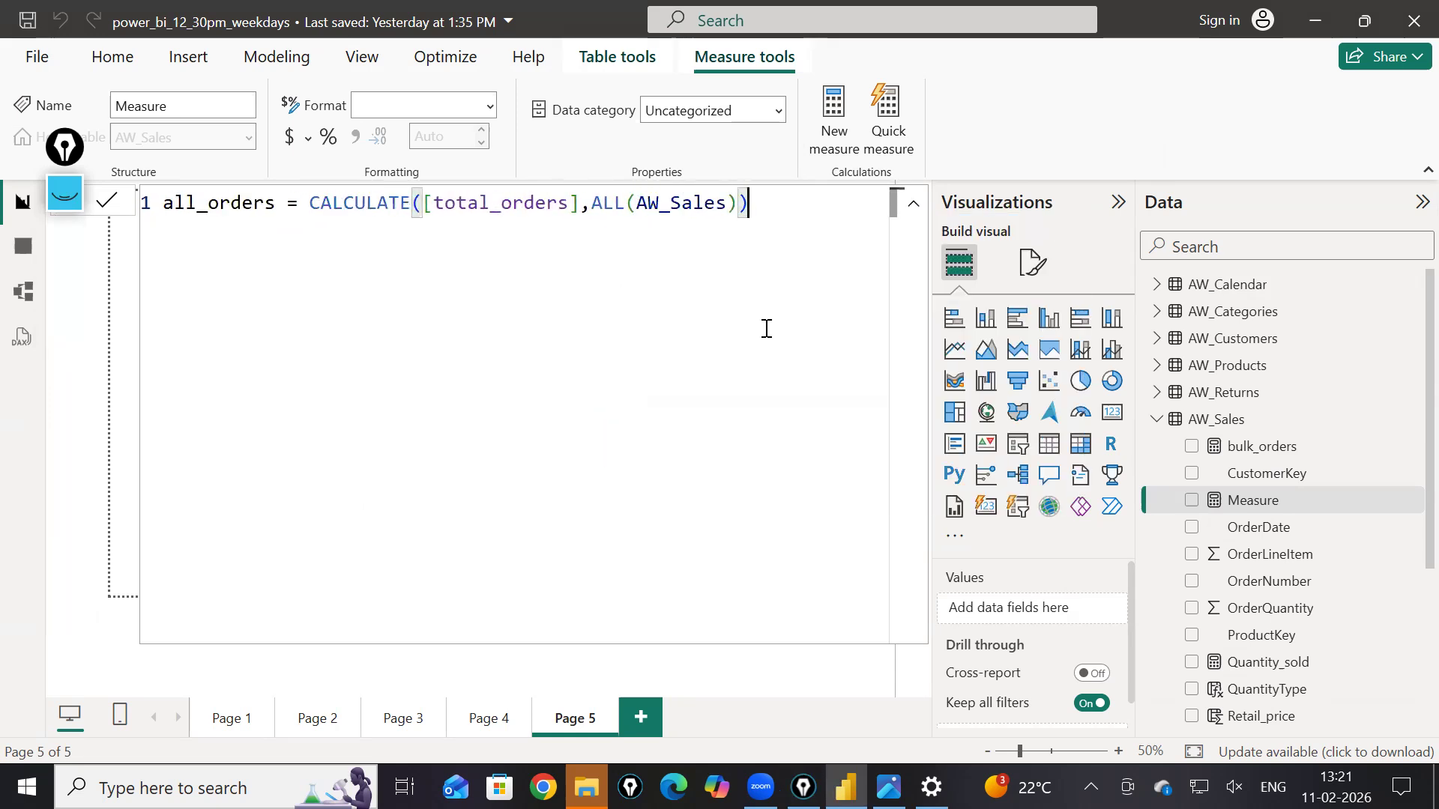
scroll(748, 319, "up", 4)
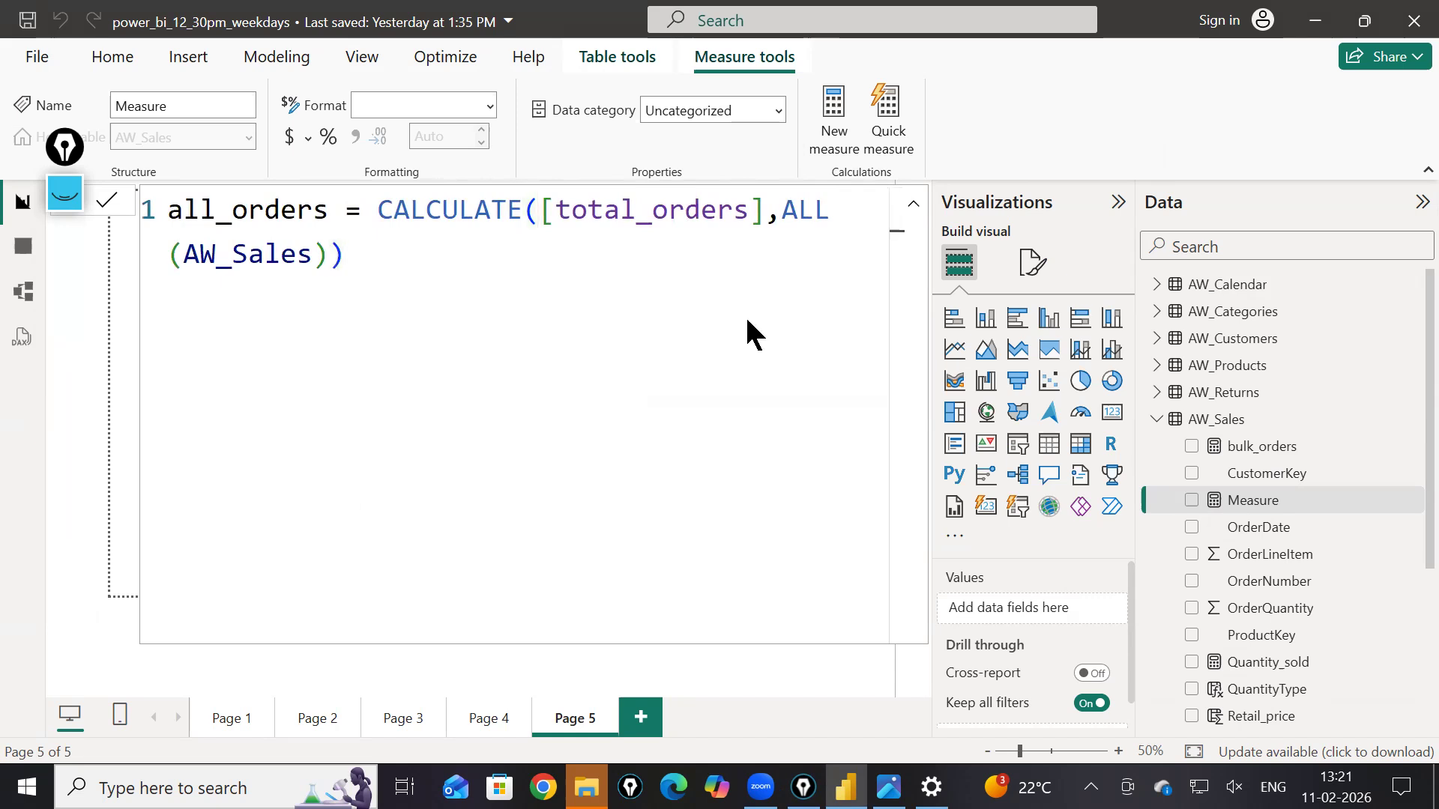
key("Return")
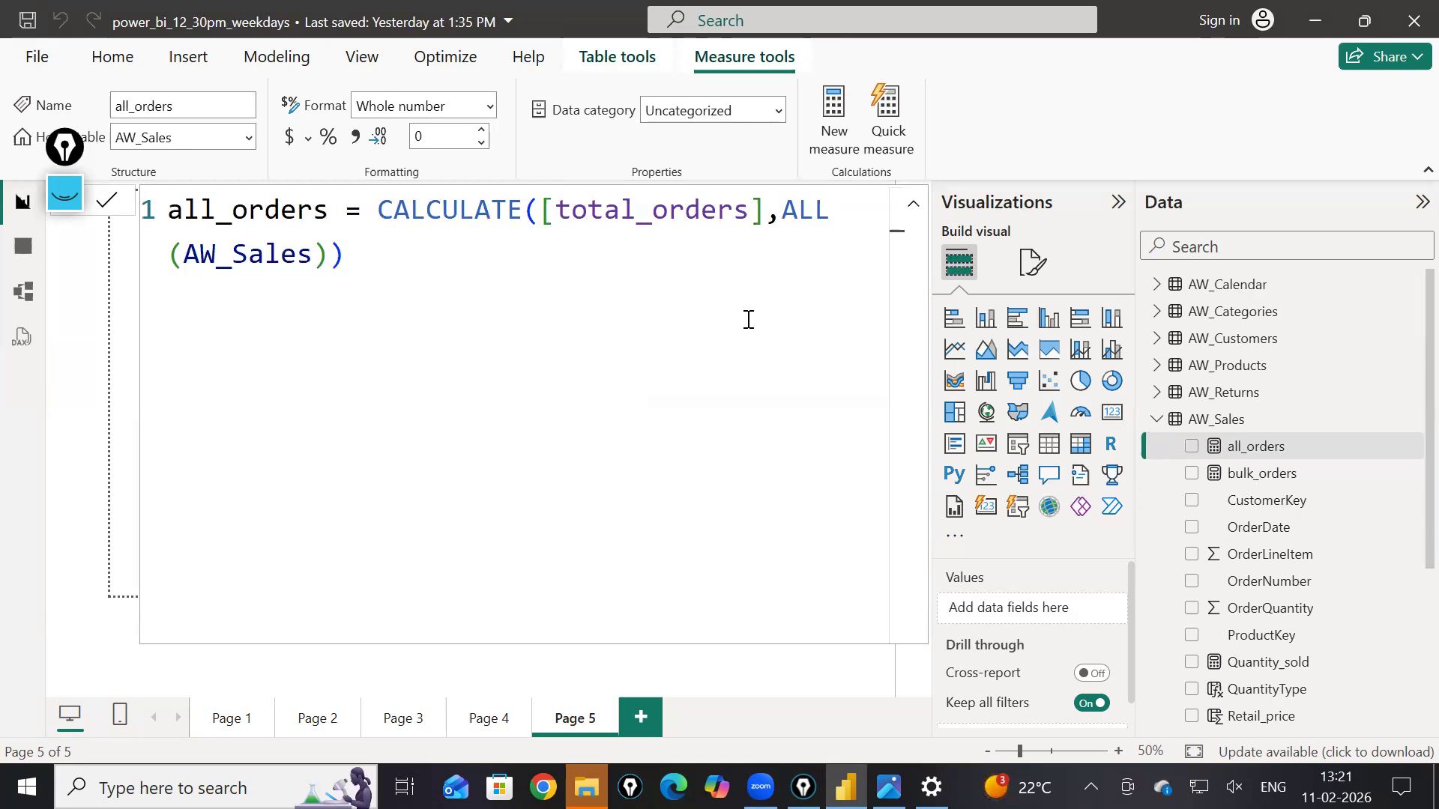
left_click(913, 203)
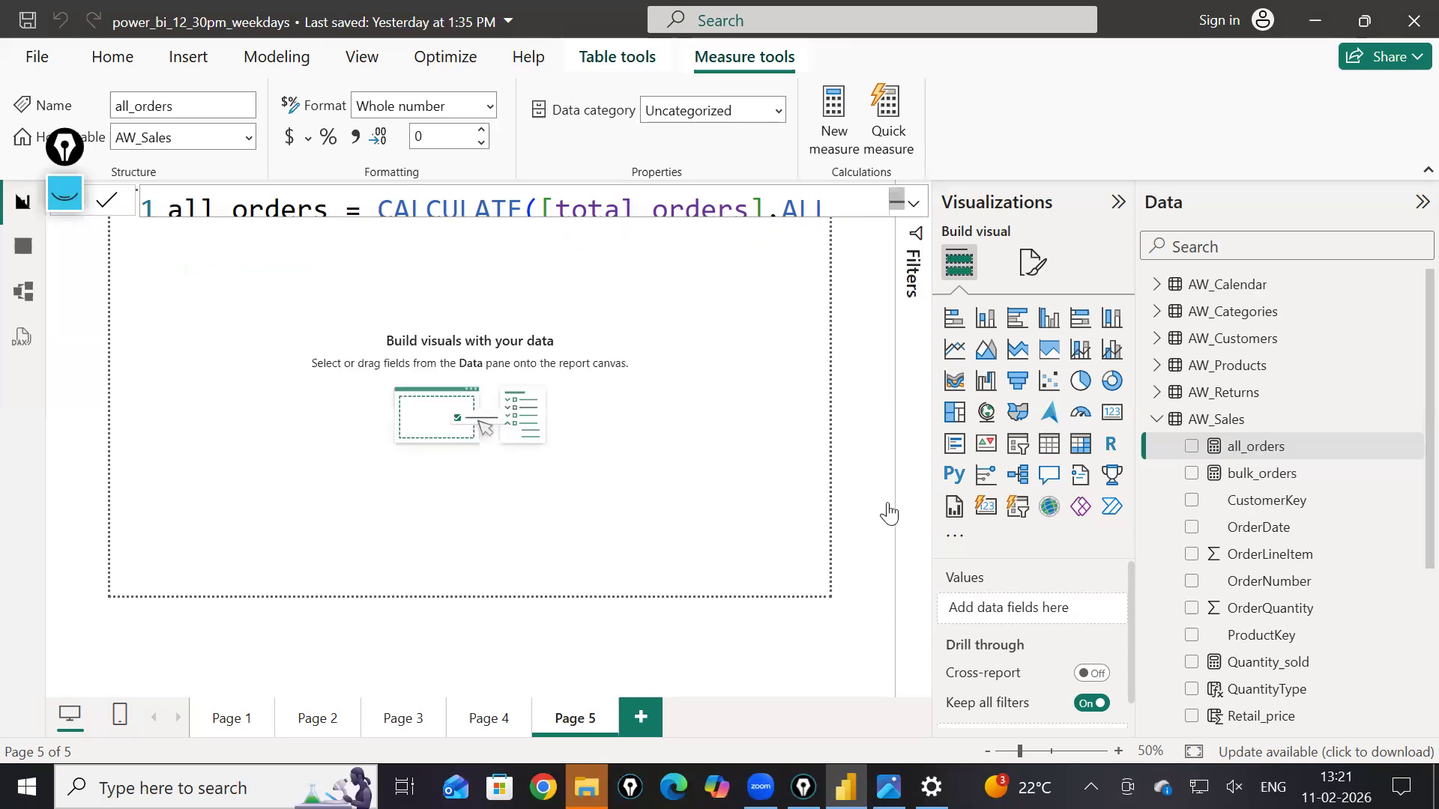
Step: Add the all_orders and total_orders measures to the page as two separate card visuals
left_click_drag(1224, 451, 358, 524)
scroll(1229, 679, "down", 3)
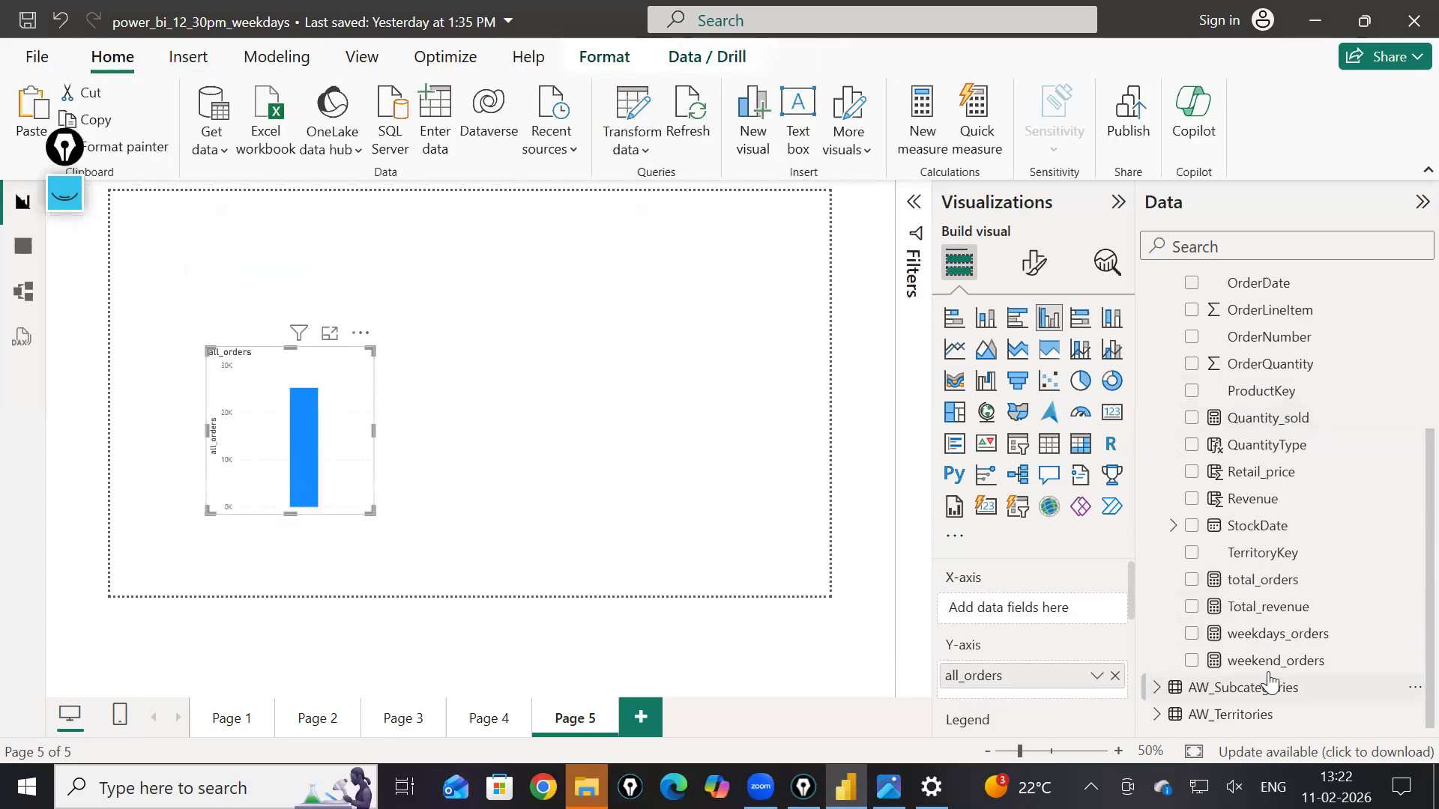
left_click_drag(1257, 596, 603, 498)
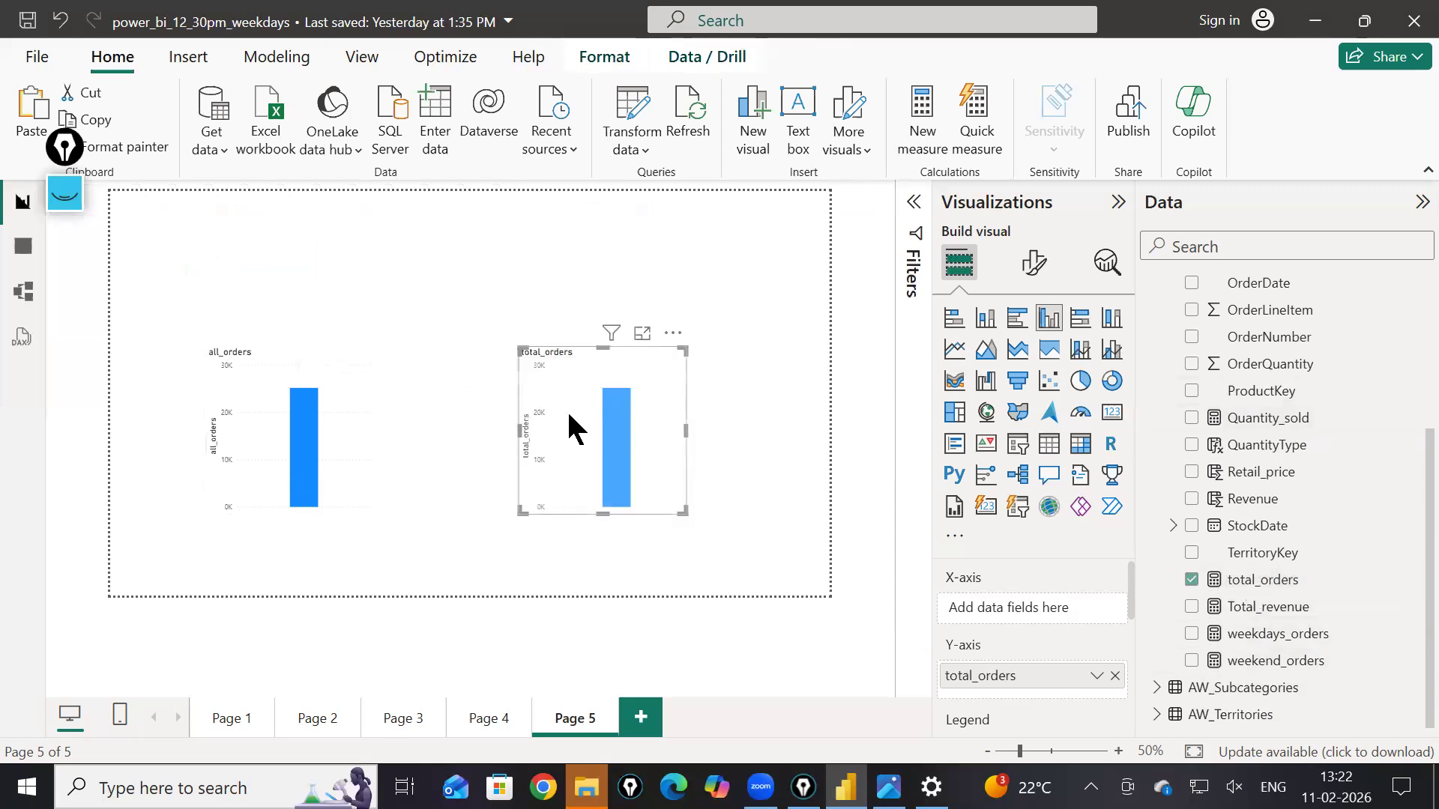
left_click(1112, 412)
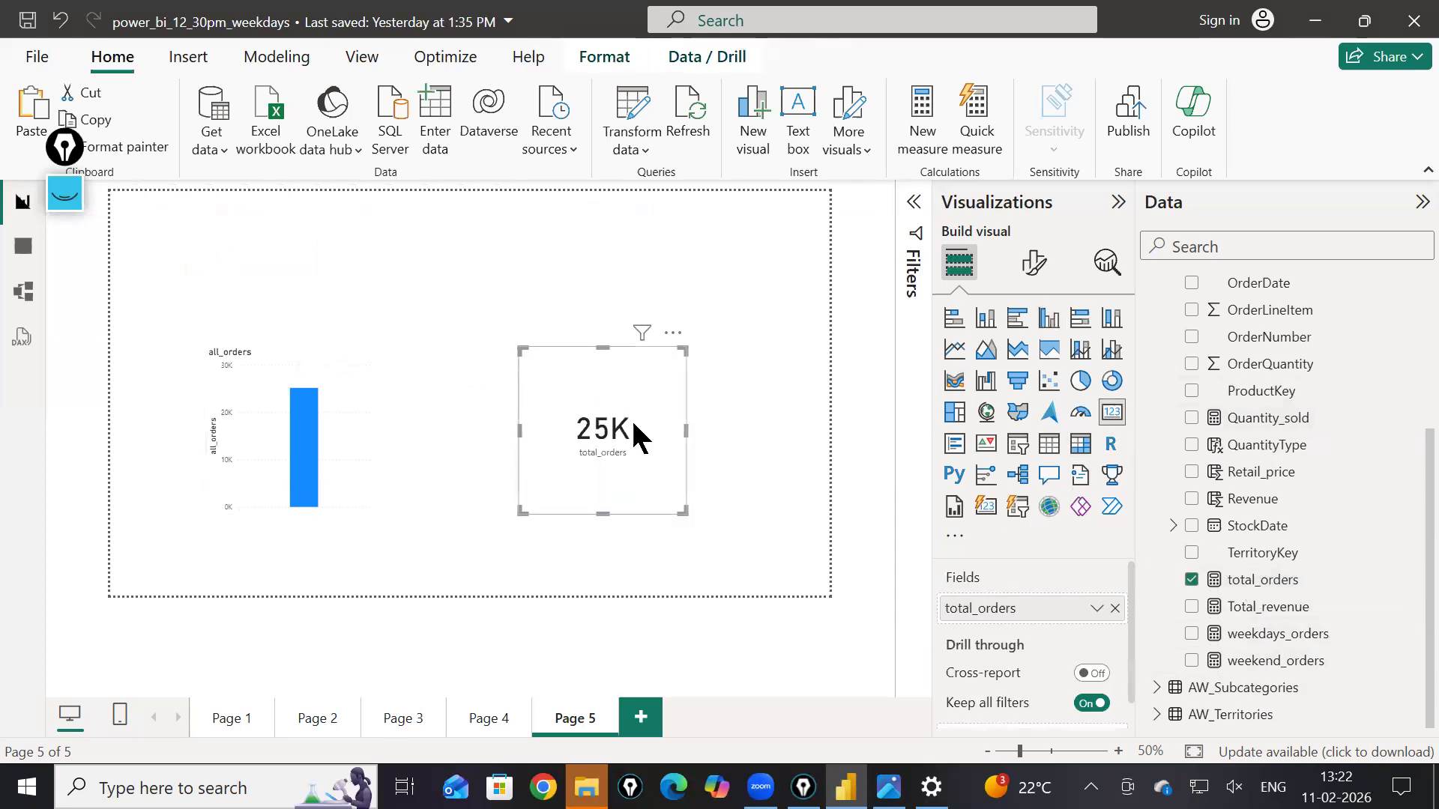
left_click(352, 442)
left_click(1112, 413)
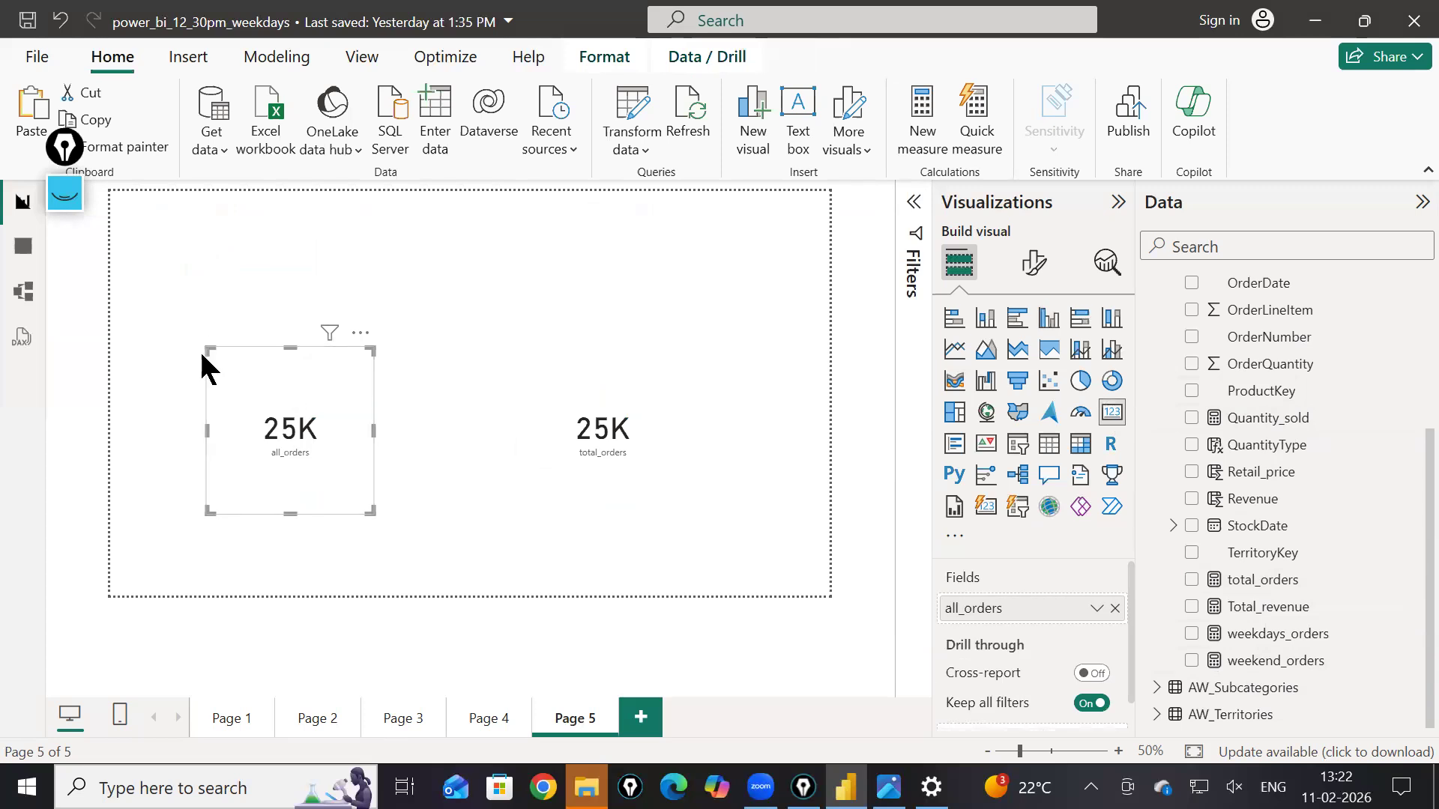
Step: Resize the all_orders and total_orders cards and arrange them side by side along the page's lower edge
left_click_drag(199, 347, 128, 385)
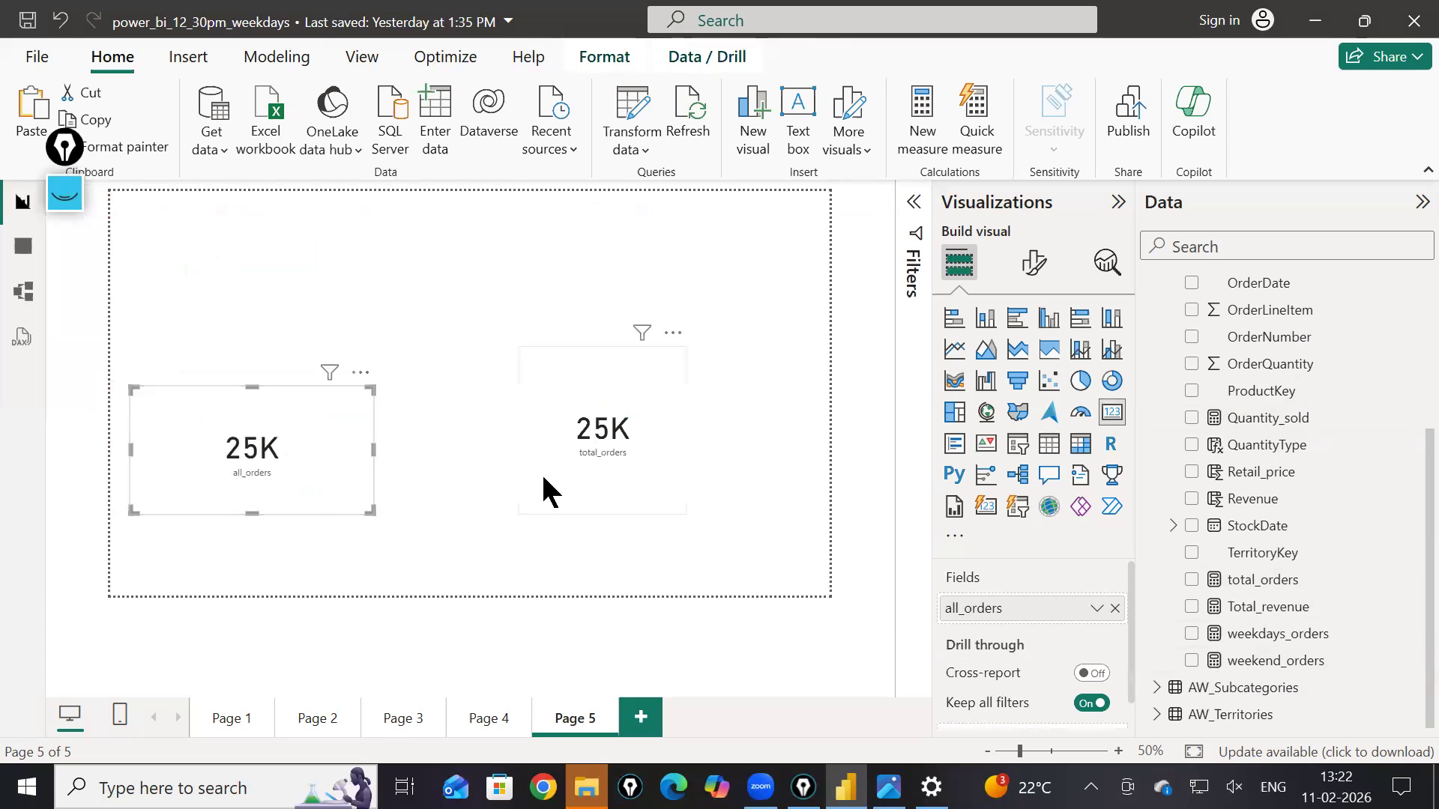
left_click(512, 480)
left_click_drag(421, 388, 374, 415)
left_click_drag(503, 474, 499, 458)
left_click_drag(374, 394, 373, 408)
left_click_drag(338, 460, 346, 506)
left_click_drag(471, 511, 469, 551)
left_click_drag(312, 514, 312, 552)
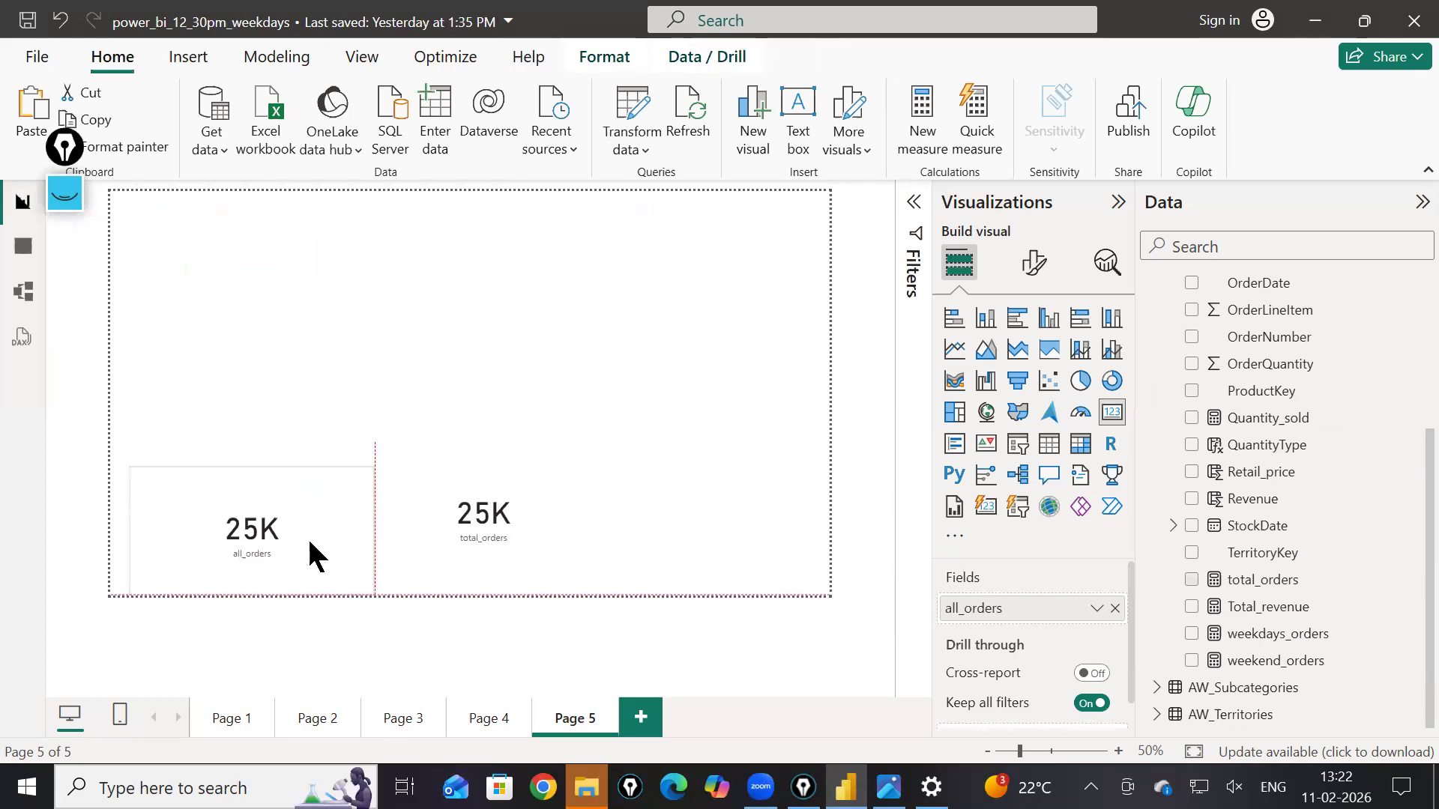
left_click_drag(461, 554, 461, 568)
left_click(732, 391)
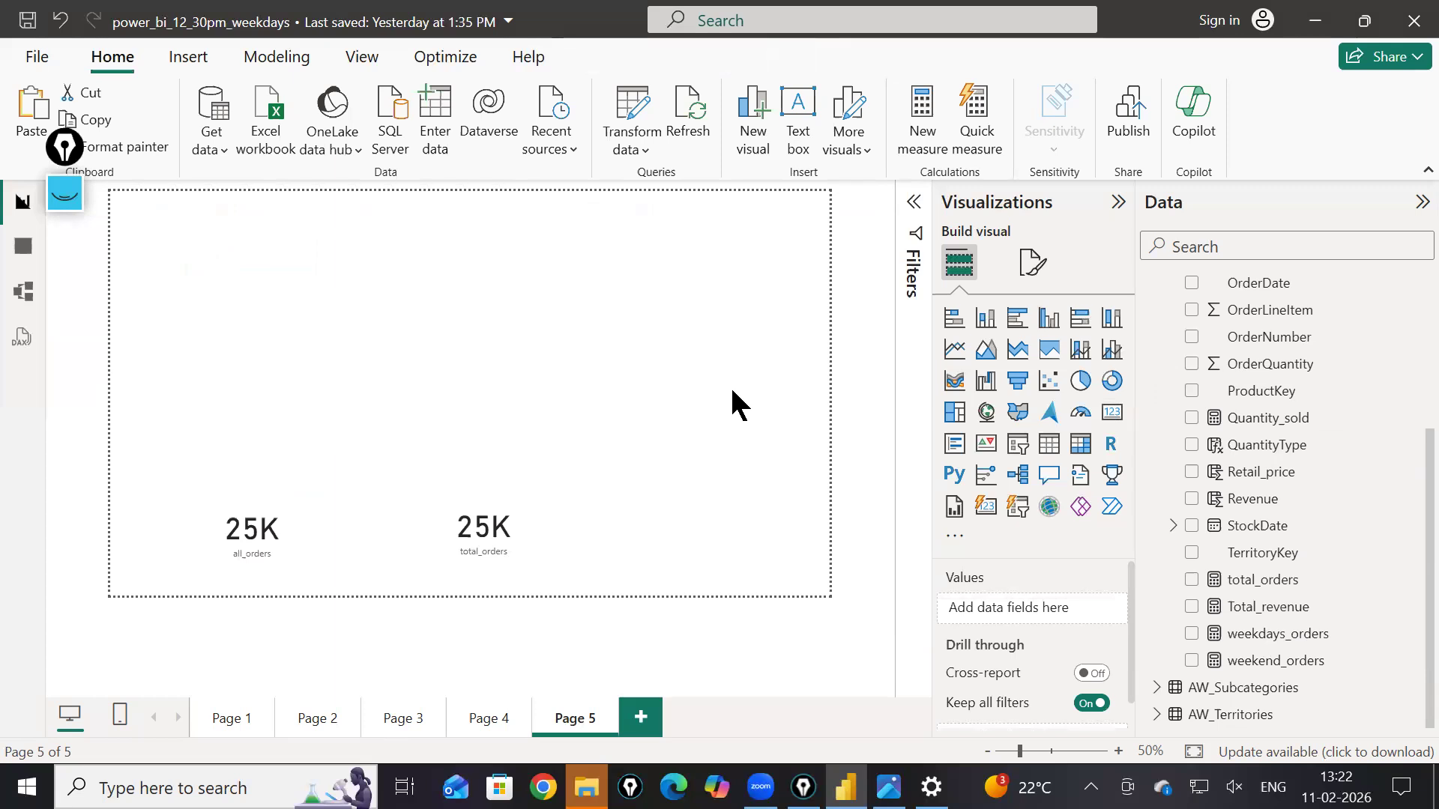
Step: Review the full formula of the all_orders measure
scroll(1269, 465, "up", 3)
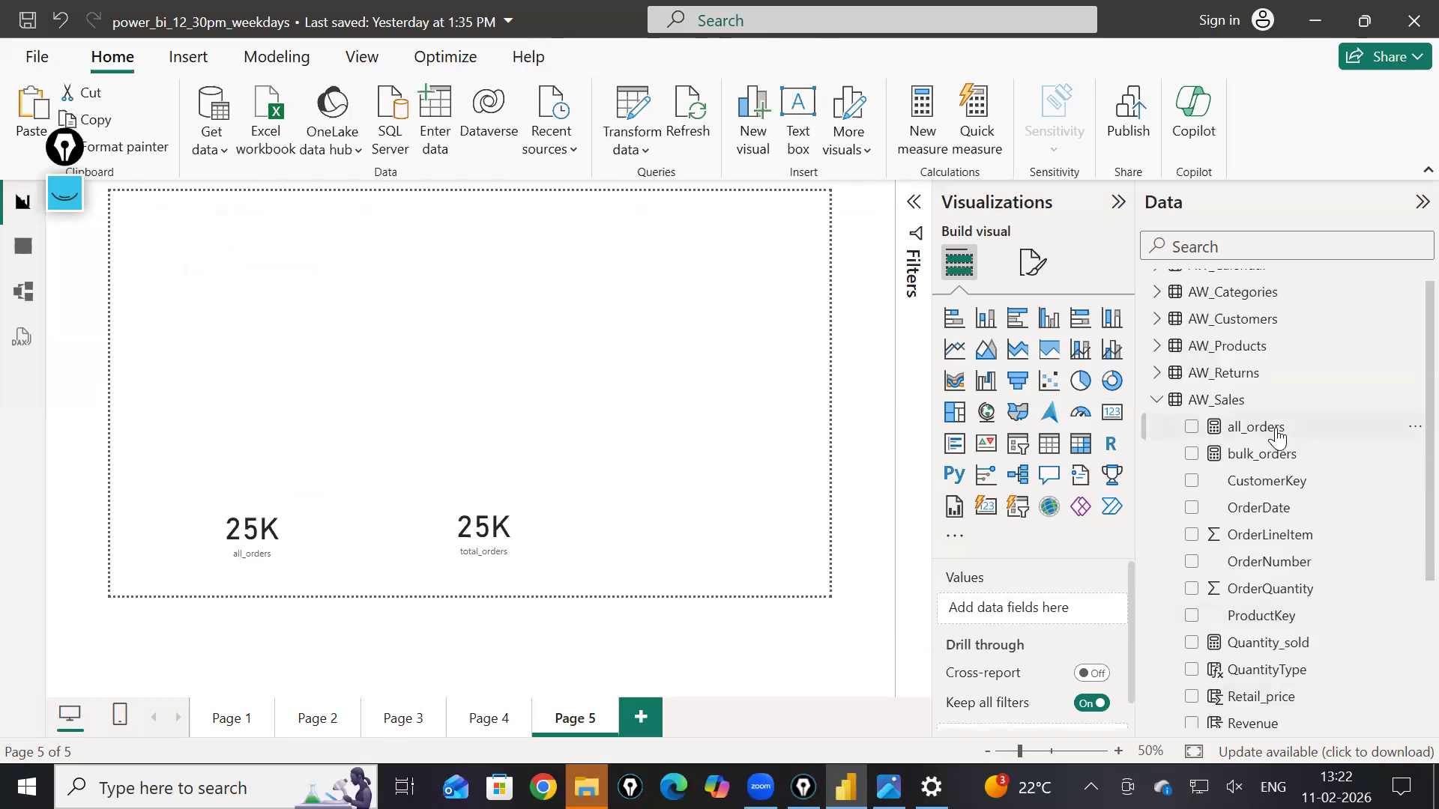
left_click(1236, 425)
left_click(912, 204)
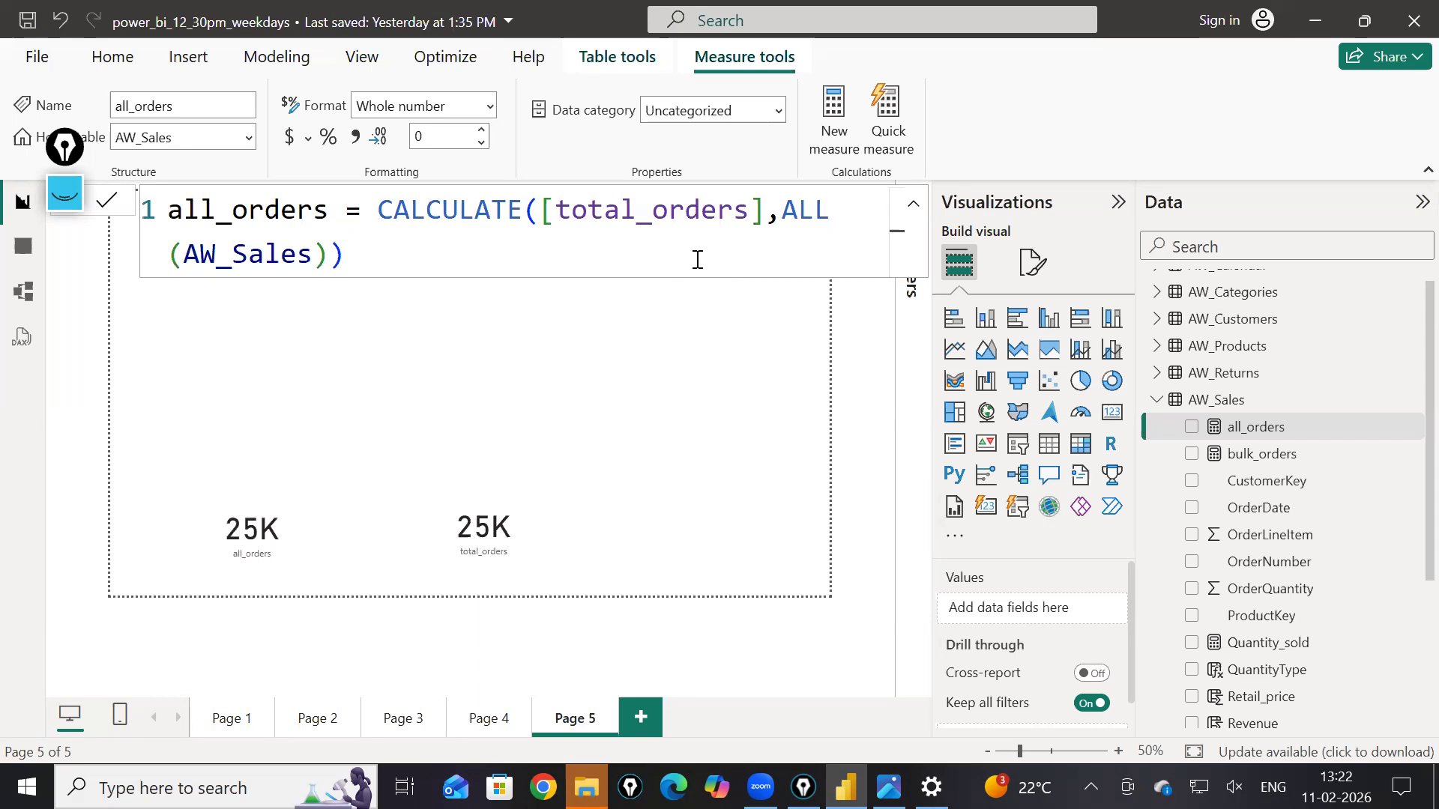
left_click(351, 362)
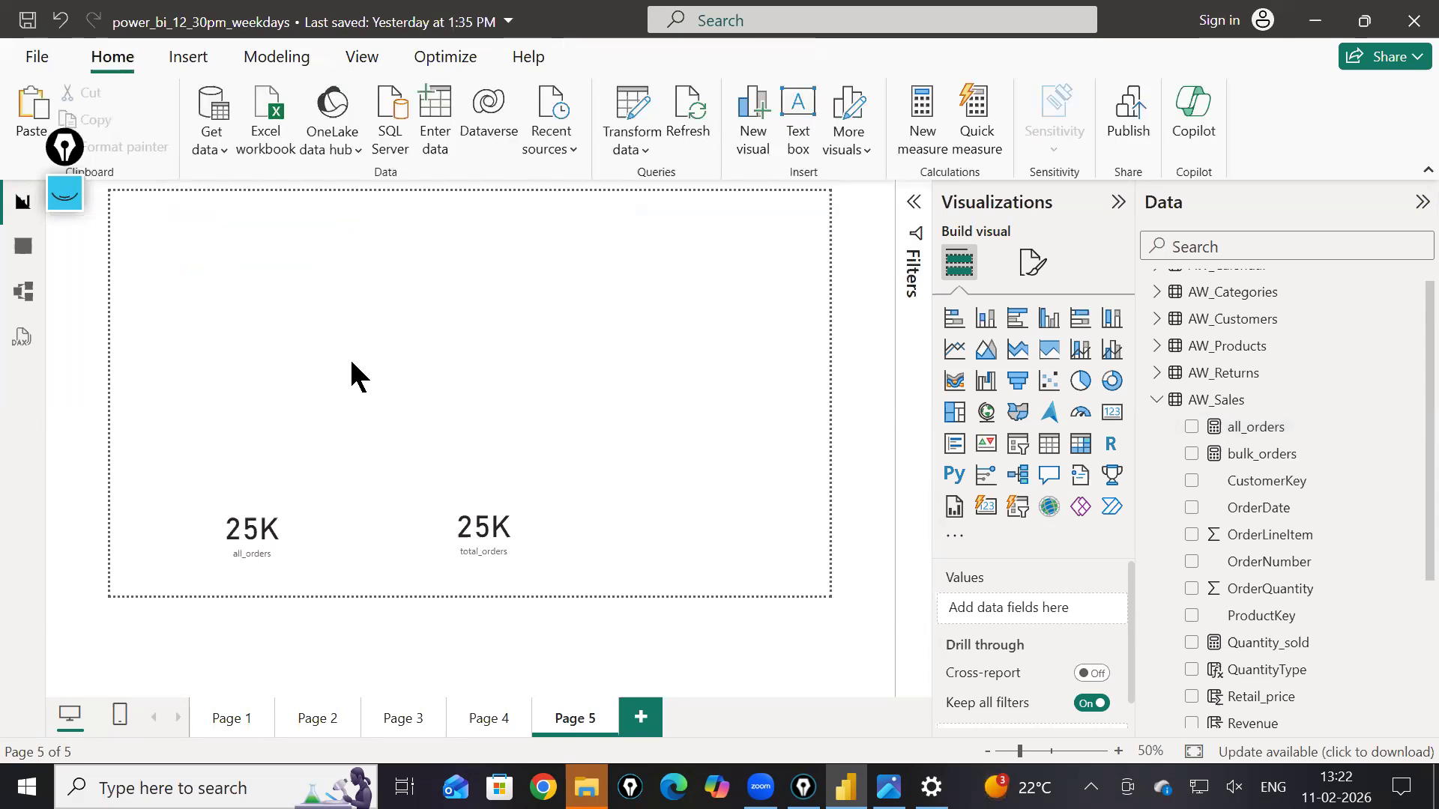
Step: Add a wide table visual above the cards and fill its first column with CategoryName from AW_Categories
left_click(1039, 451)
left_click_drag(371, 331, 709, 453)
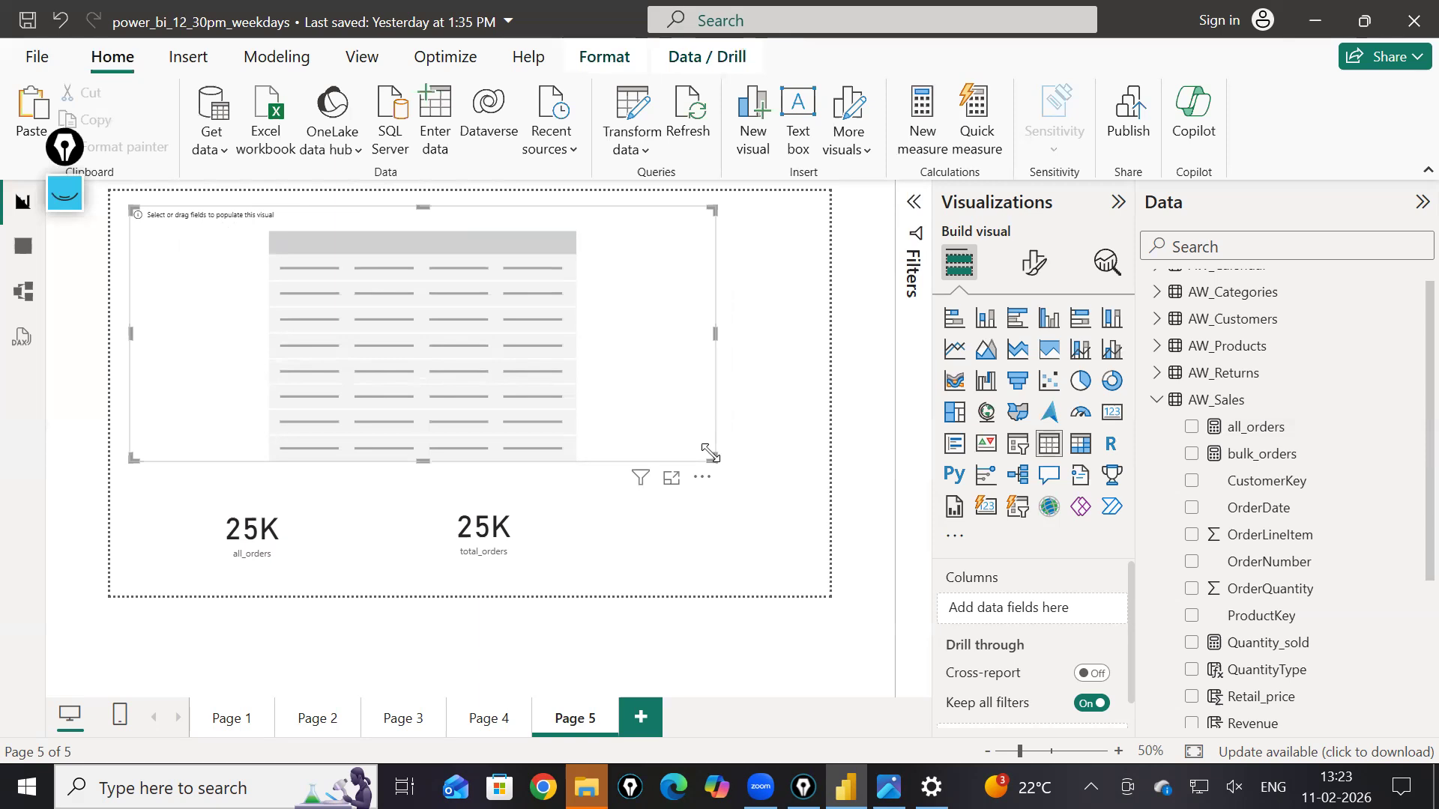
left_click(1156, 399)
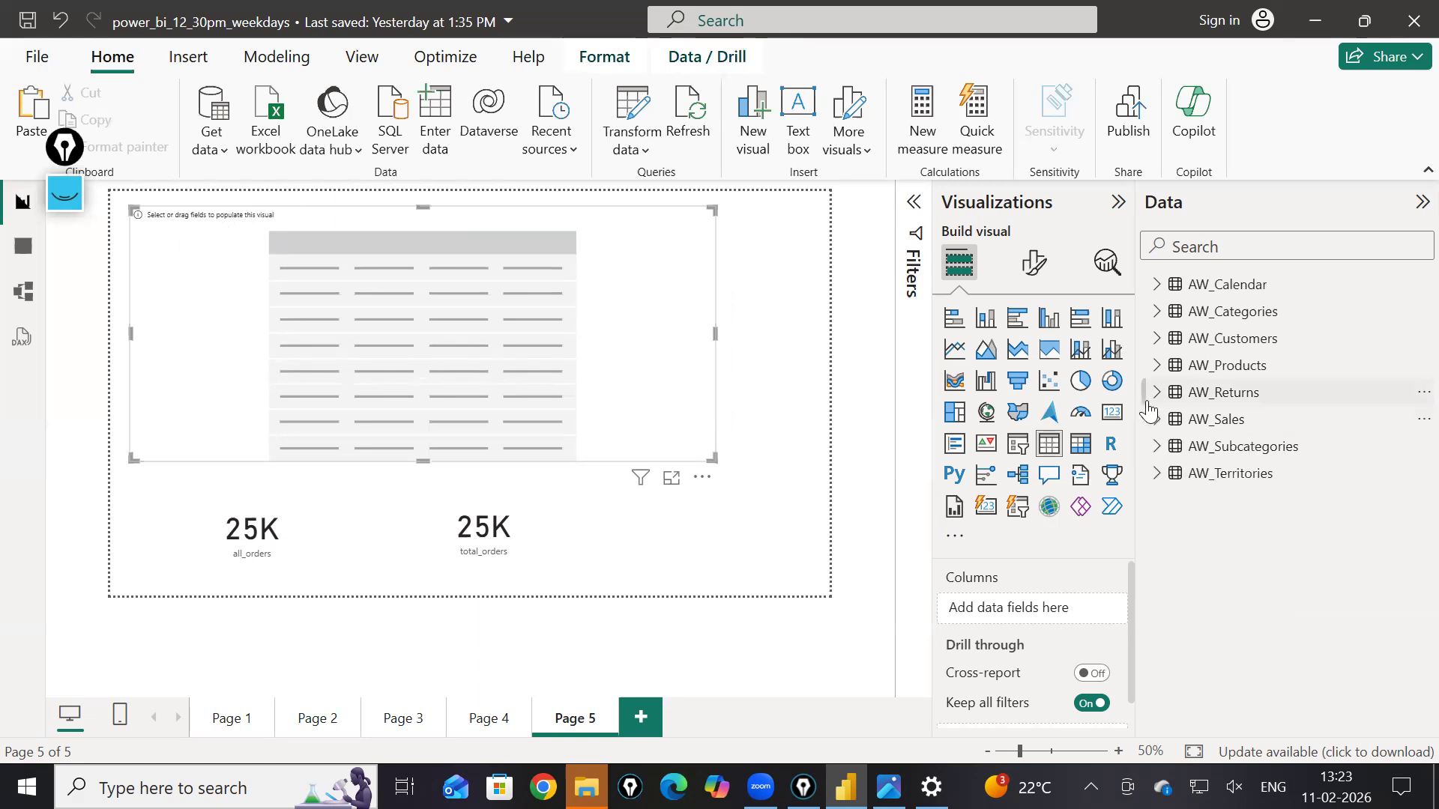
left_click(1156, 312)
left_click_drag(1272, 338, 434, 339)
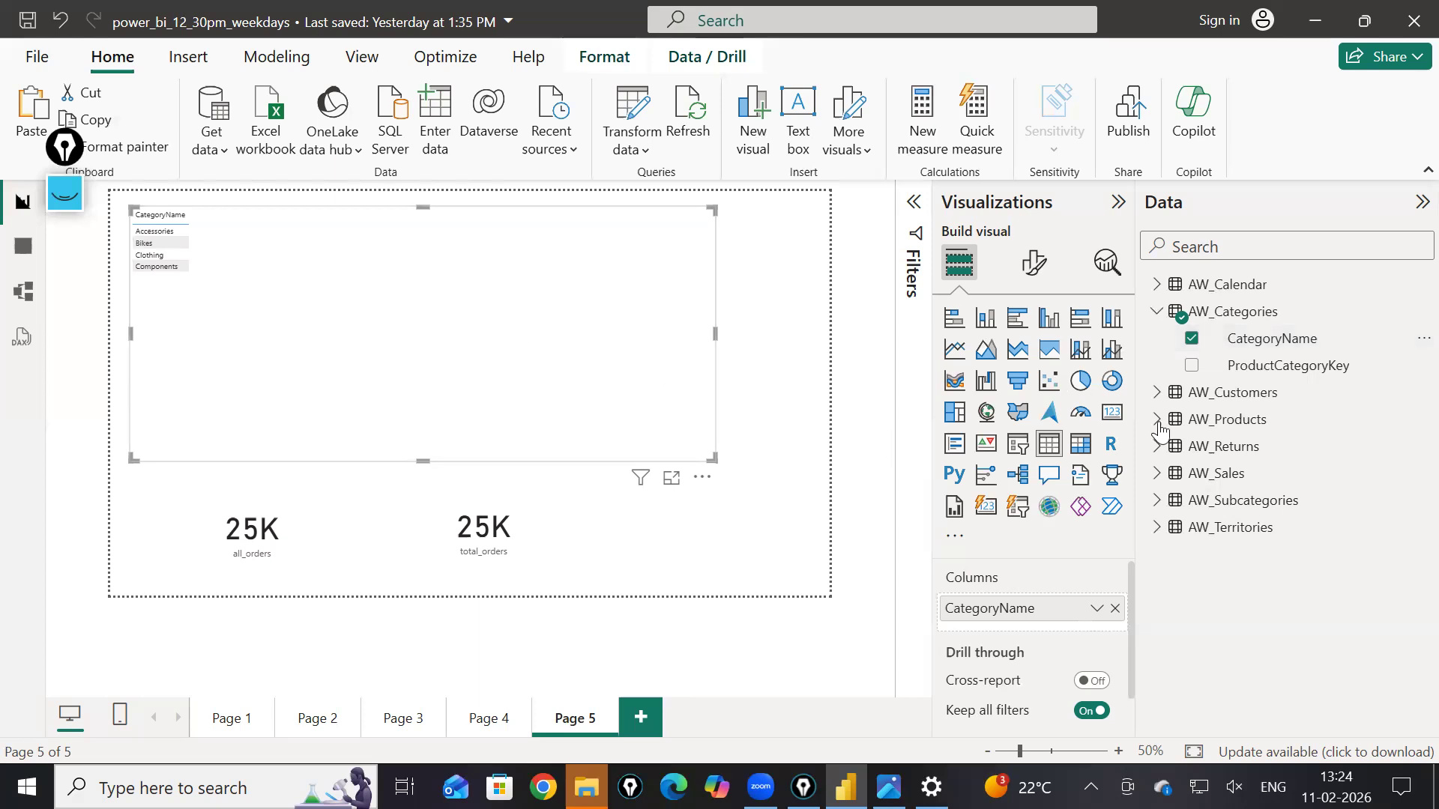
Step: Add the total_orders and all_orders measures from AW_Sales as columns of the category table
left_click(1158, 474)
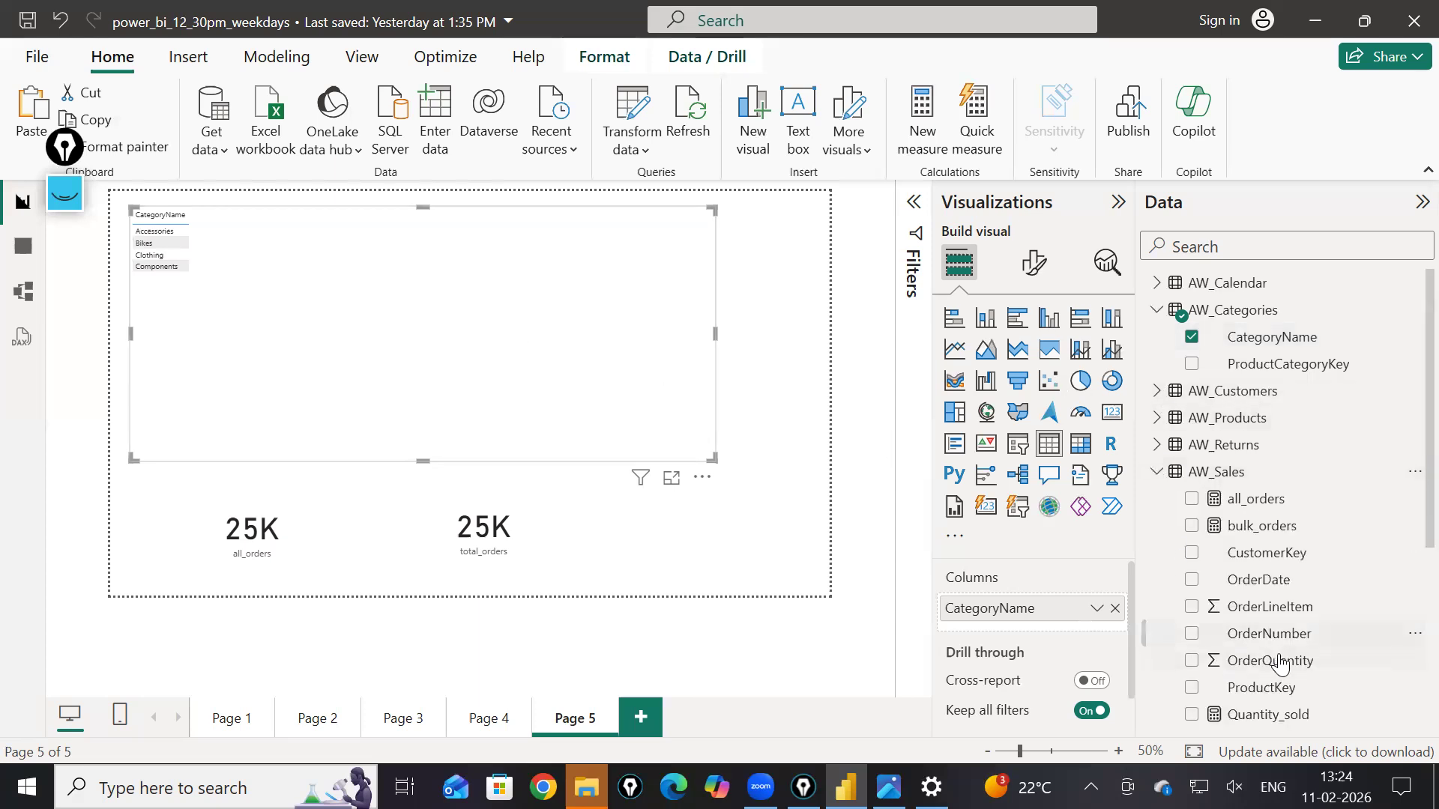
scroll(1266, 644, "down", 3)
left_click_drag(1266, 579, 530, 373)
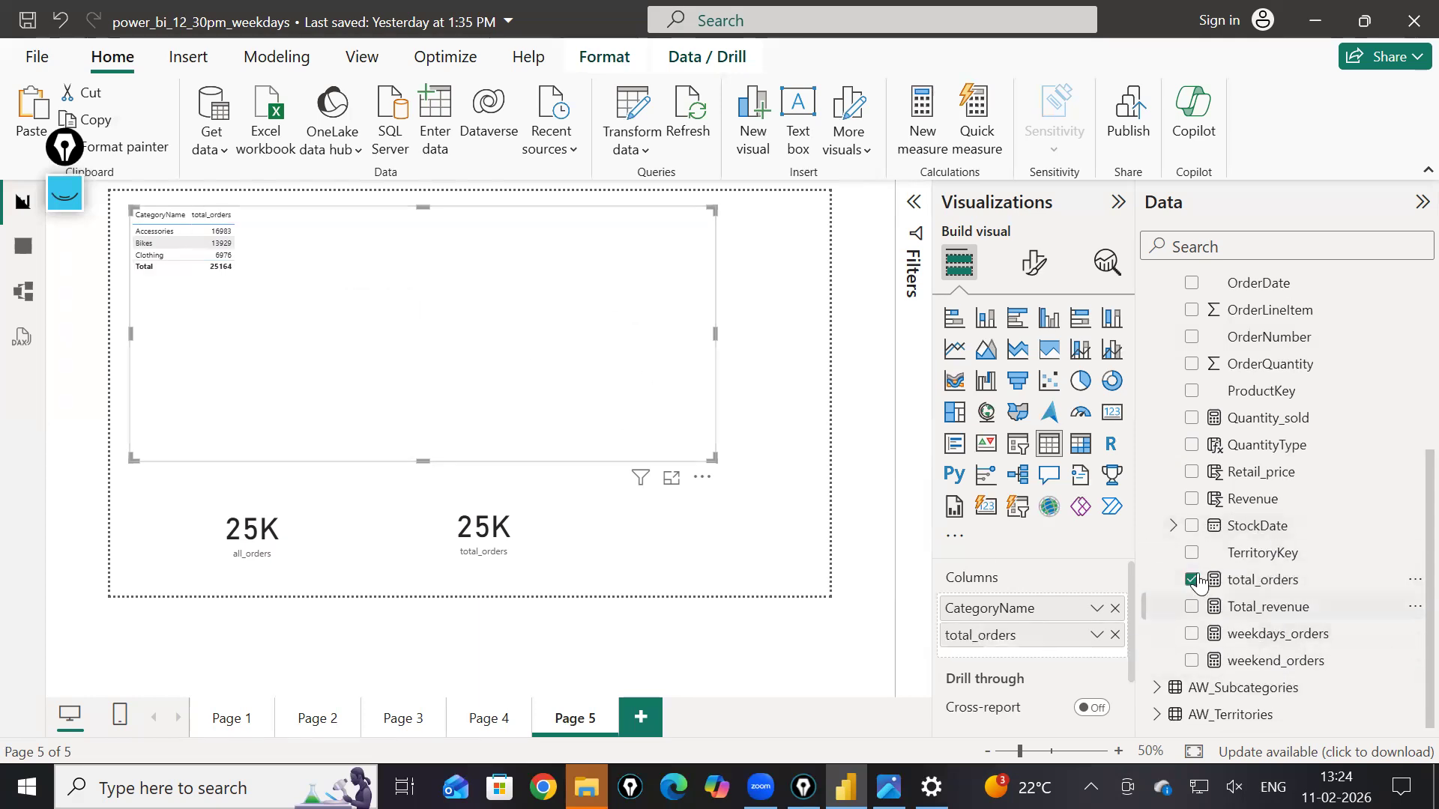
scroll(1289, 420, "up", 3)
left_click_drag(1259, 316, 694, 454)
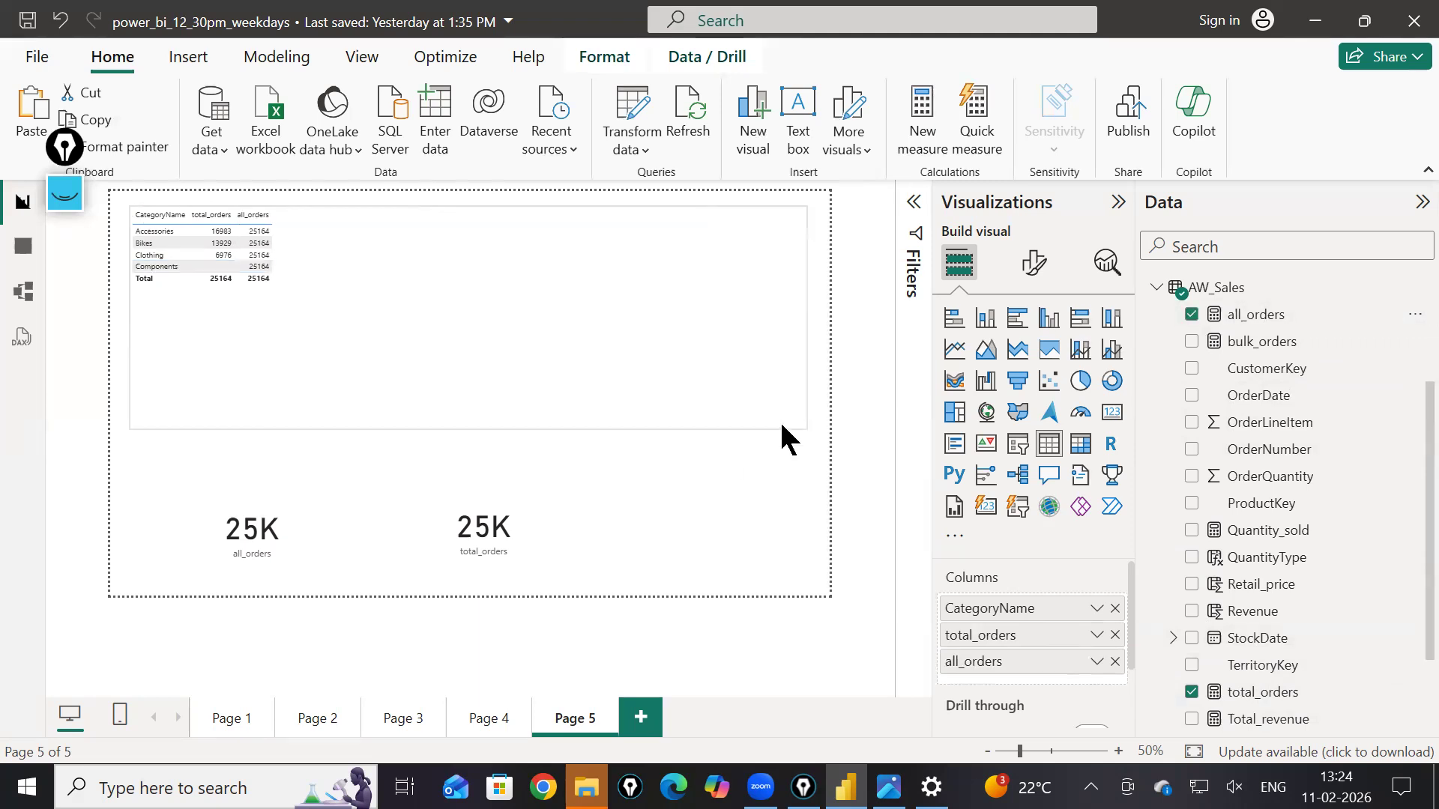
scroll(765, 334, "up", 5, "ctrl")
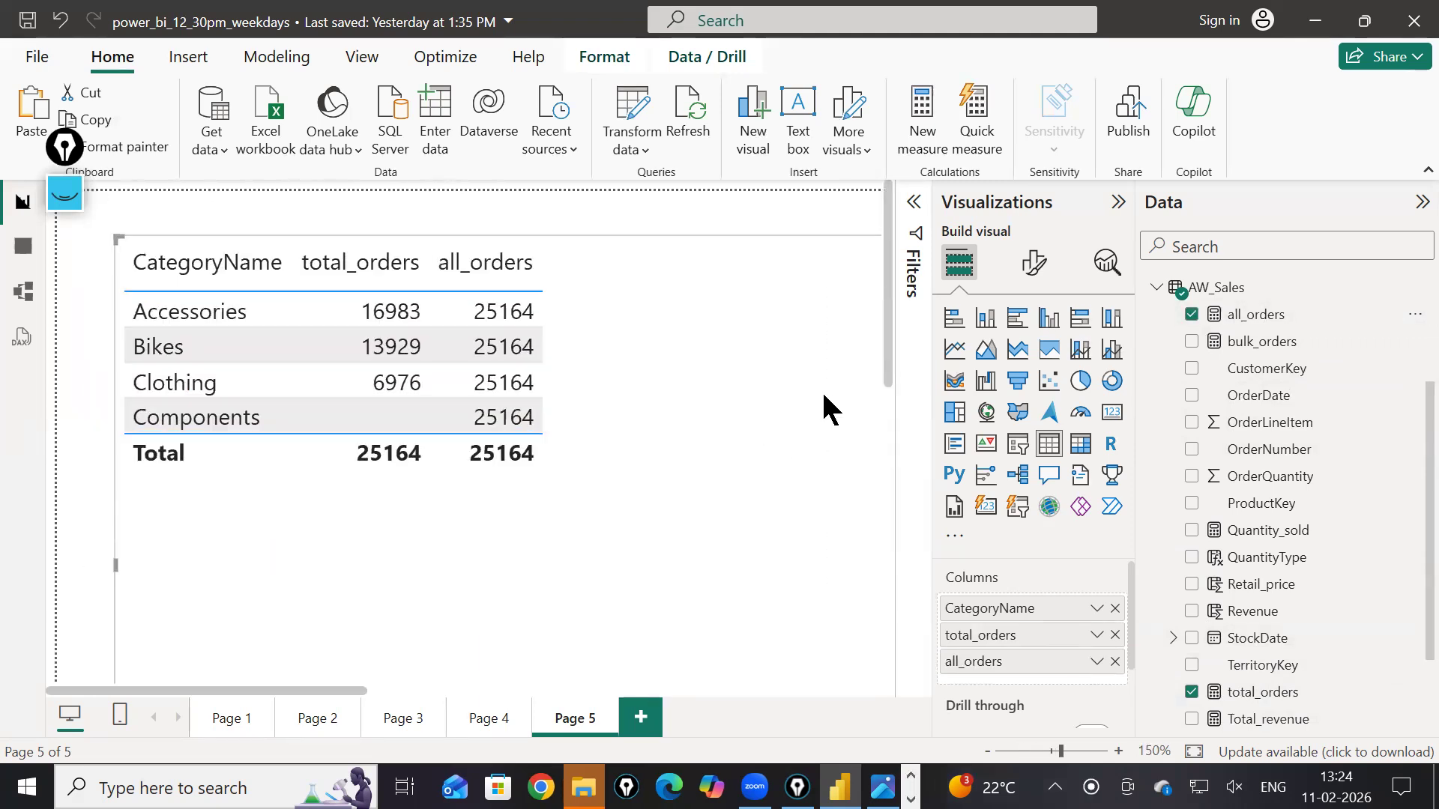
scroll(821, 395, "up", 1, "ctrl")
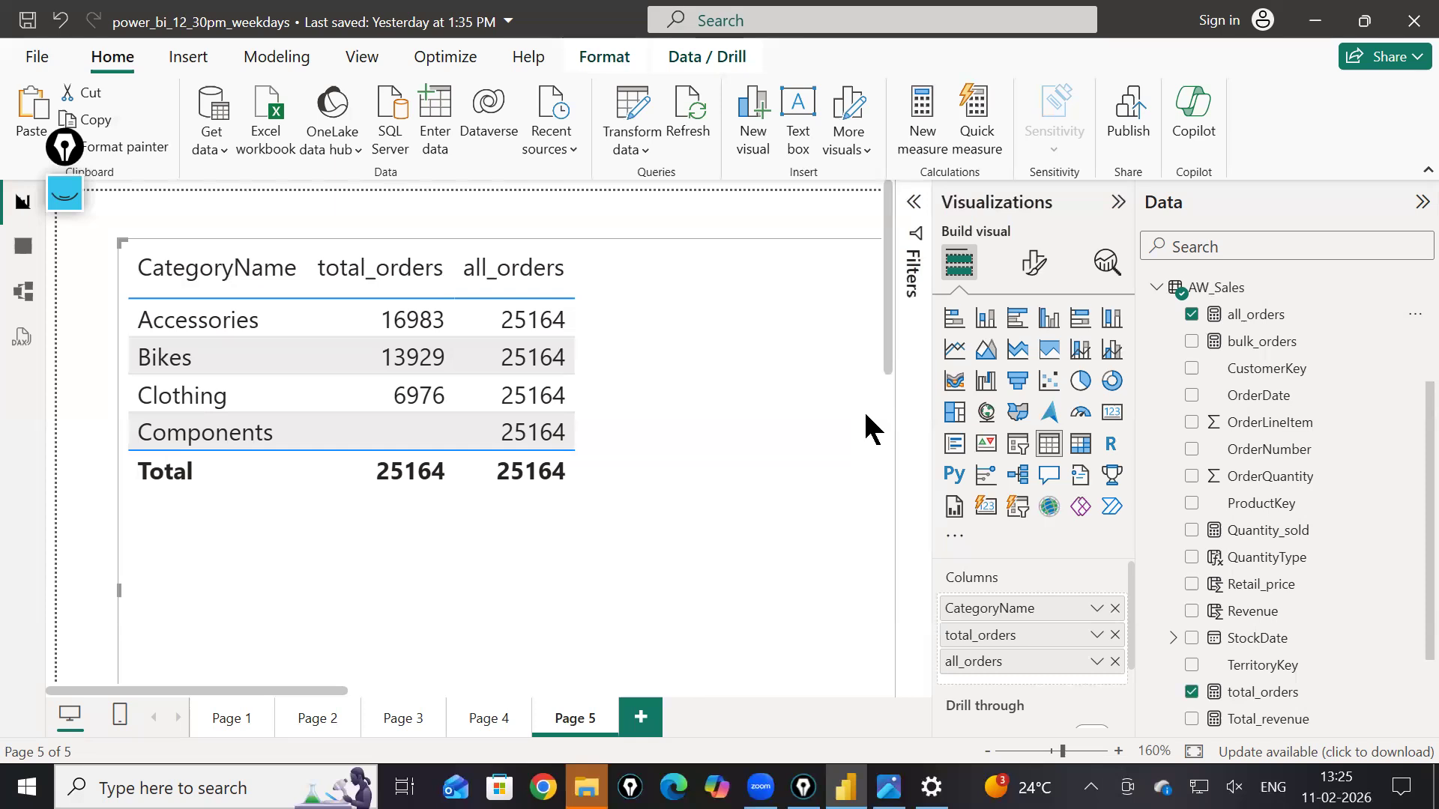
Step: Show the screen annotation overlay, clear the old ink and choose the rectangle shape for drawing
left_click(66, 195)
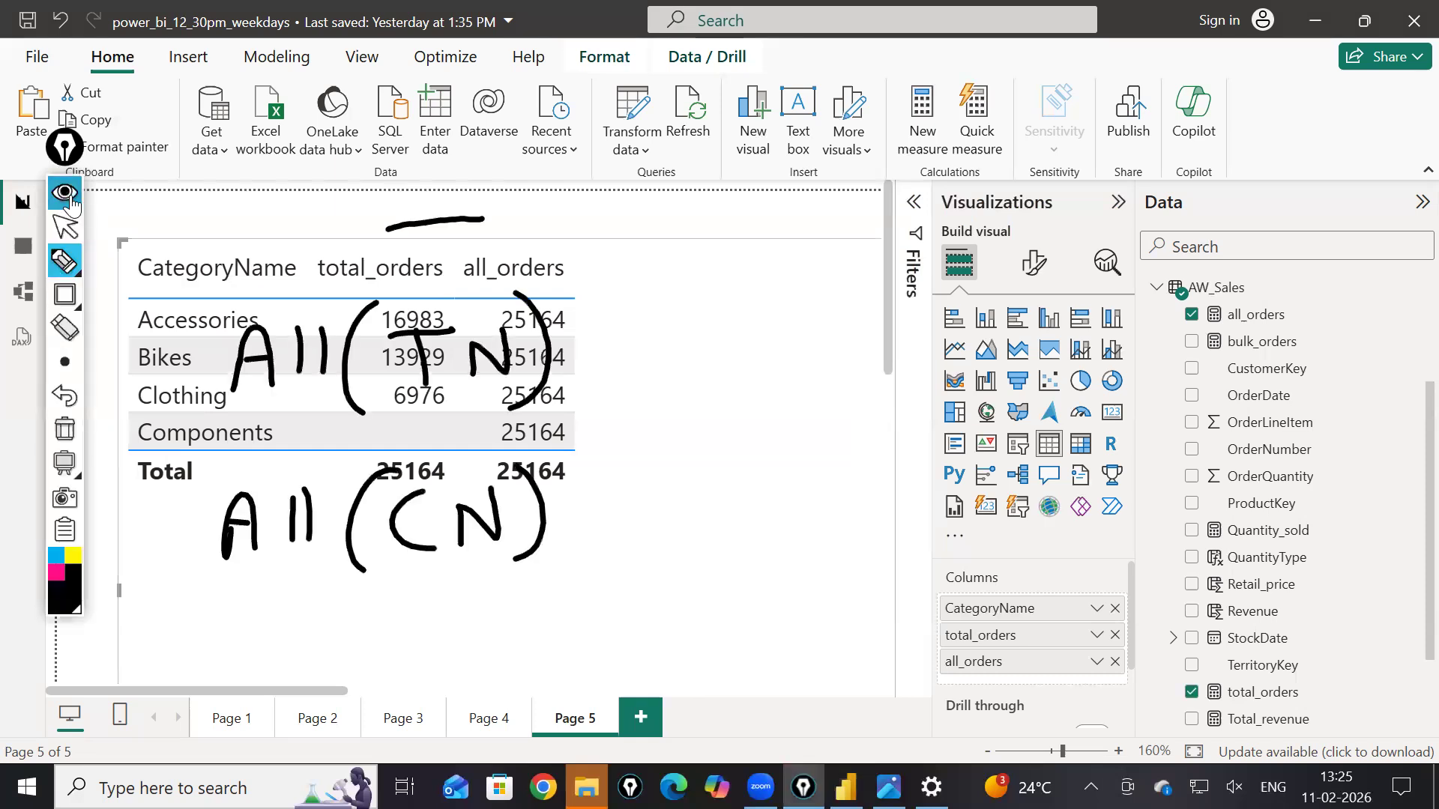
left_click(65, 430)
left_click(69, 289)
left_click(160, 295)
left_click_drag(257, 490, 553, 669)
left_click_drag(262, 494, 368, 670)
left_click_drag(370, 492, 458, 667)
left_click_drag(273, 493, 546, 567)
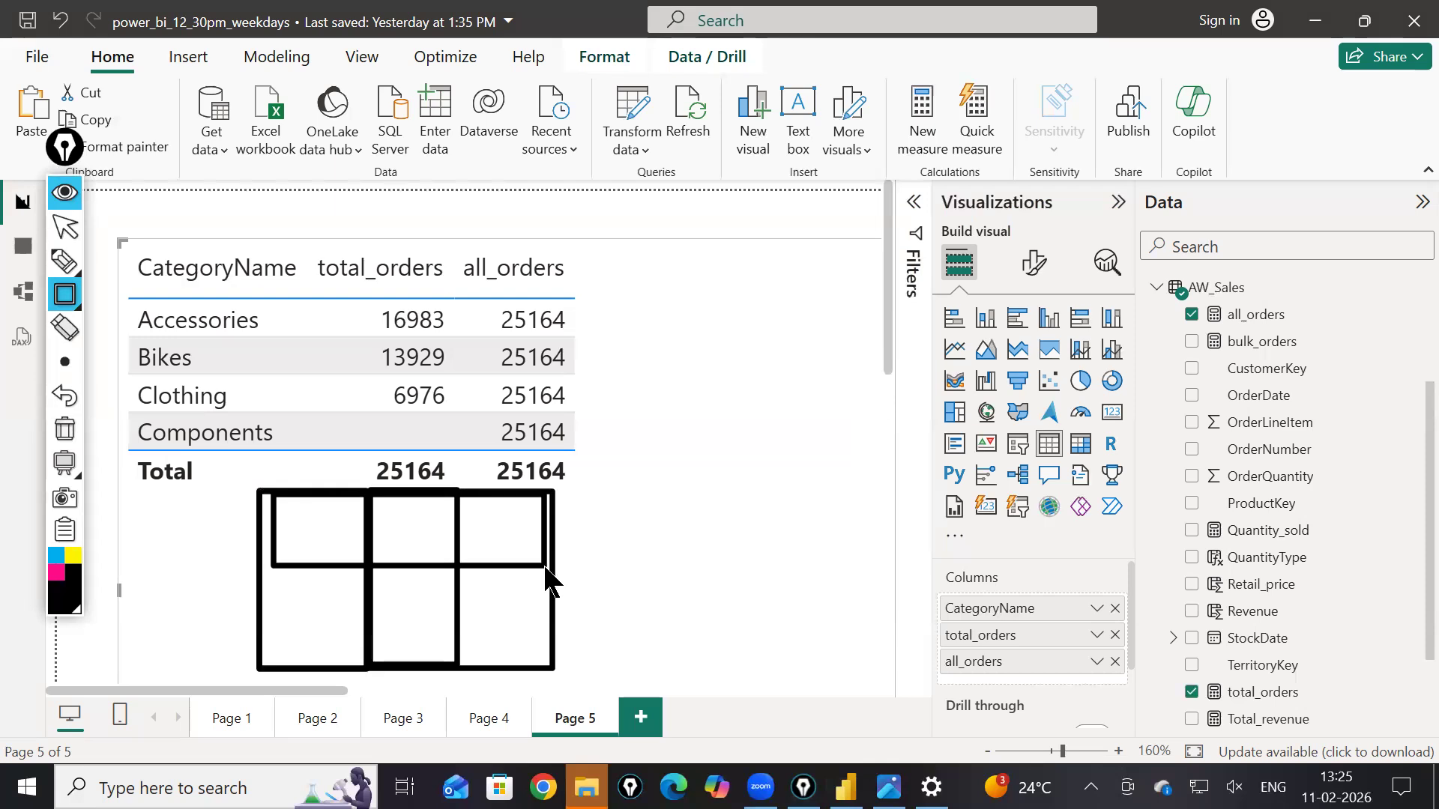
Step: Switch the overlay to a cleared blank whiteboard and draw a three-column table with a header row from rectangles
left_click(64, 462)
left_click(66, 430)
left_click_drag(204, 171, 641, 616)
left_click_drag(209, 174, 387, 616)
left_click_drag(208, 174, 642, 272)
left_click_drag(387, 168, 522, 613)
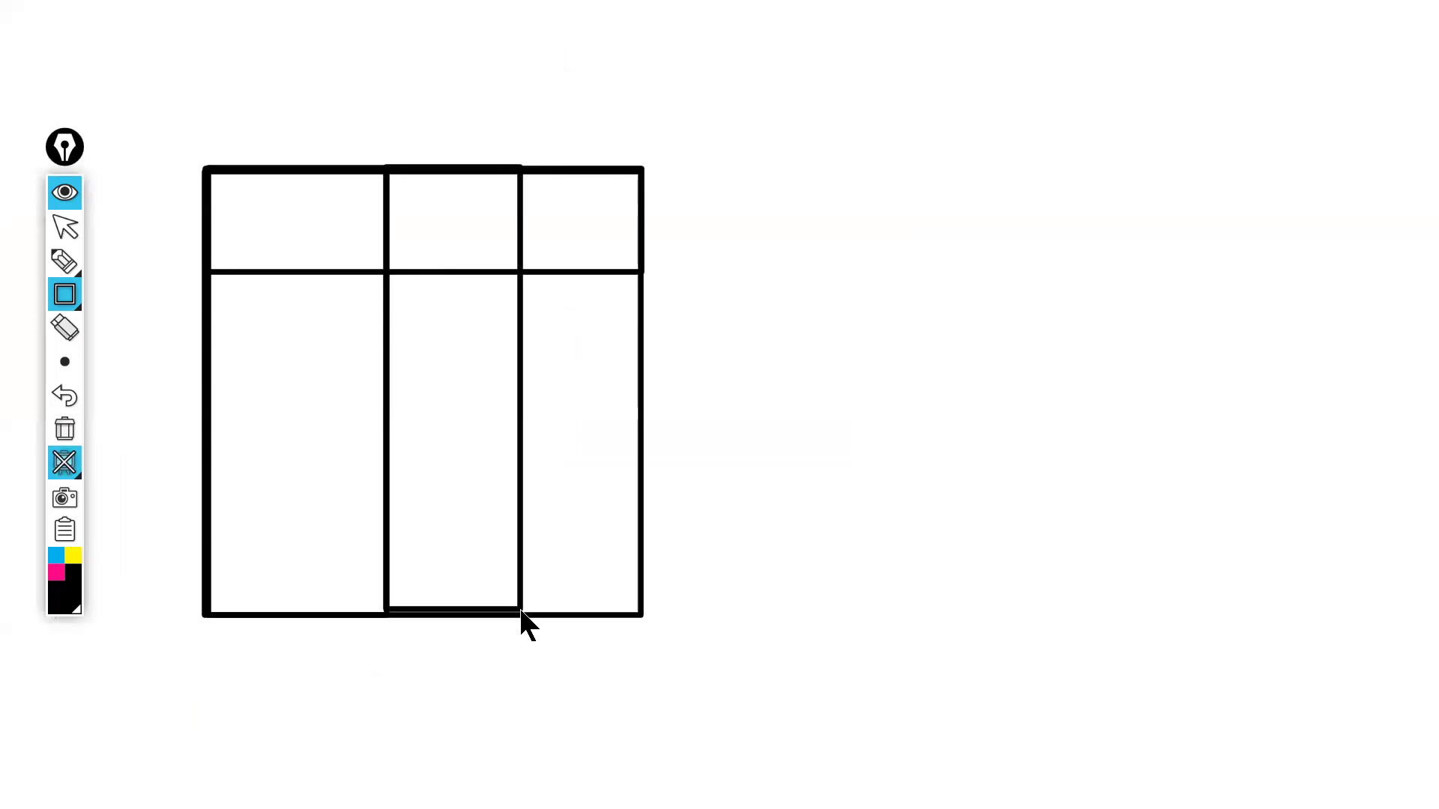
Step: Handwrite "CN", "TO" and "All" as the column headers of the drawn table
mouse_move(265, 212)
left_mouse_down()
mouse_move(284, 248)
mouse_move(343, 214)
left_mouse_up()
left_click(63, 264)
left_click_drag(433, 212, 405, 214)
mouse_move(420, 214)
left_mouse_down()
mouse_move(421, 237)
mouse_move(457, 215)
mouse_move(466, 237)
left_mouse_up()
left_click_drag(546, 235, 584, 217)
left_click_drag(604, 197, 594, 234)
Step: Handwrite "Bike" under CN and "25k" under All in the first row, then hide the annotation overlay
left_click_drag(240, 295, 255, 327)
left_click_drag(286, 296, 302, 330)
left_click_drag(312, 302, 330, 325)
left_click_drag(333, 314, 350, 320)
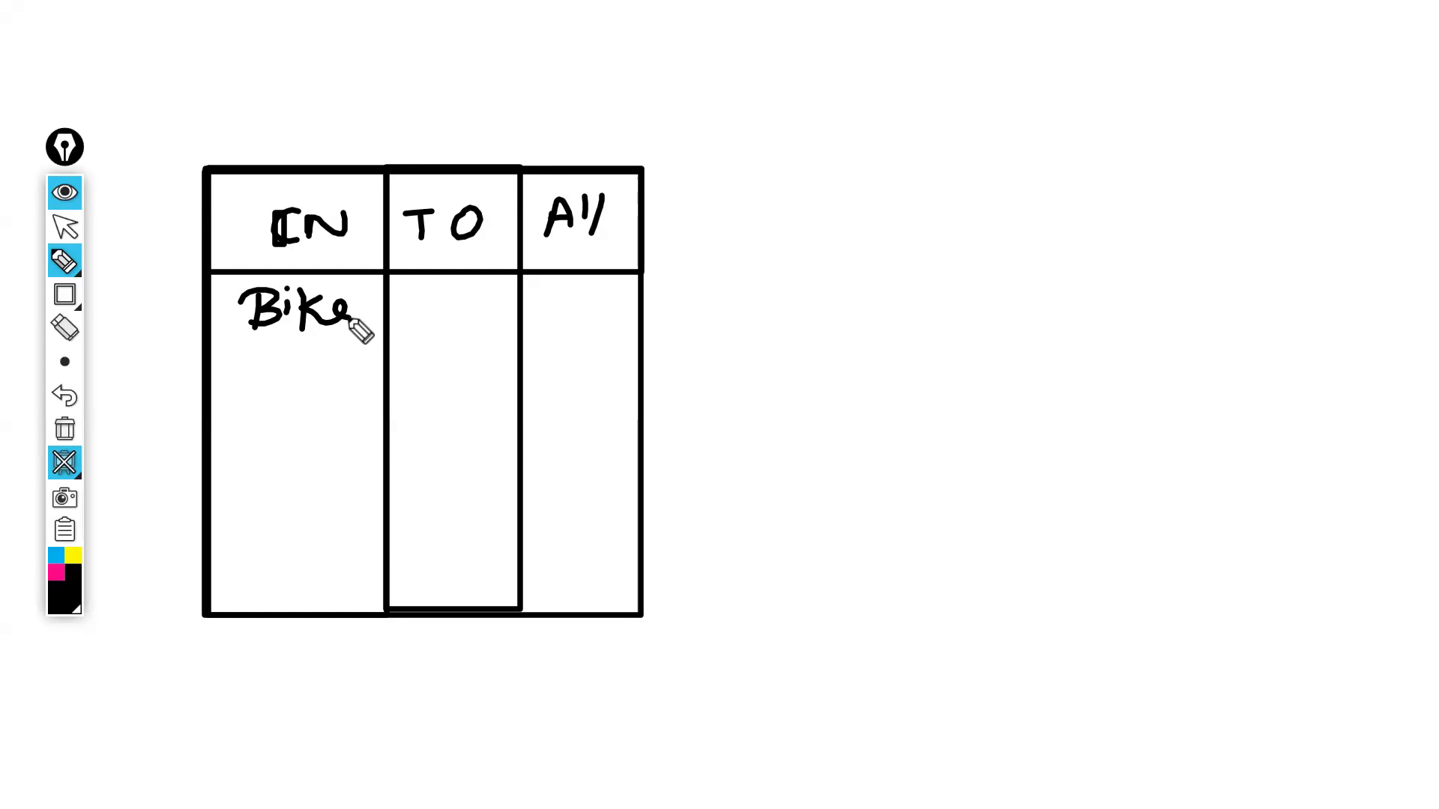
mouse_move(533, 296)
left_mouse_down()
mouse_move(559, 320)
mouse_move(628, 321)
mouse_move(618, 310)
left_mouse_up()
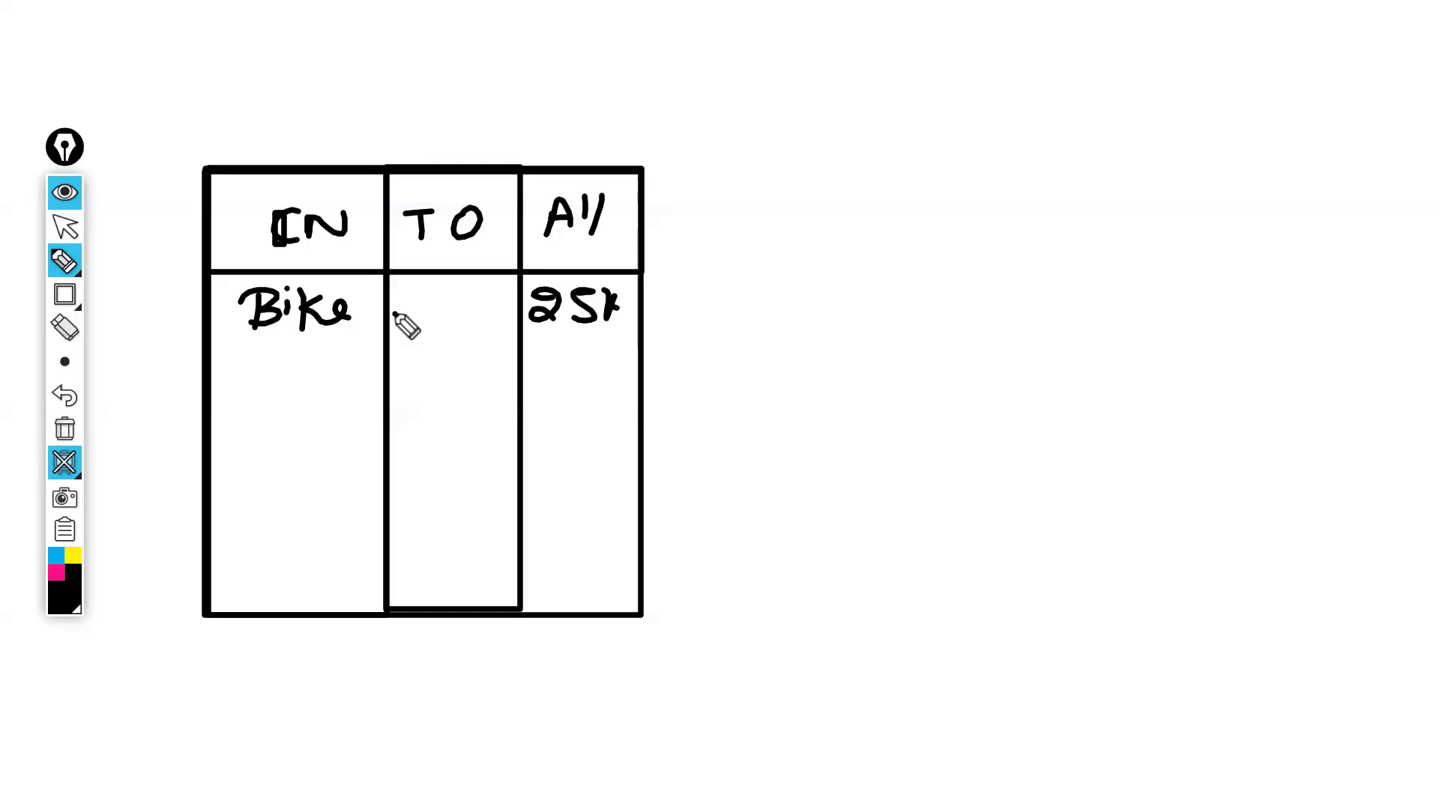
left_click(69, 196)
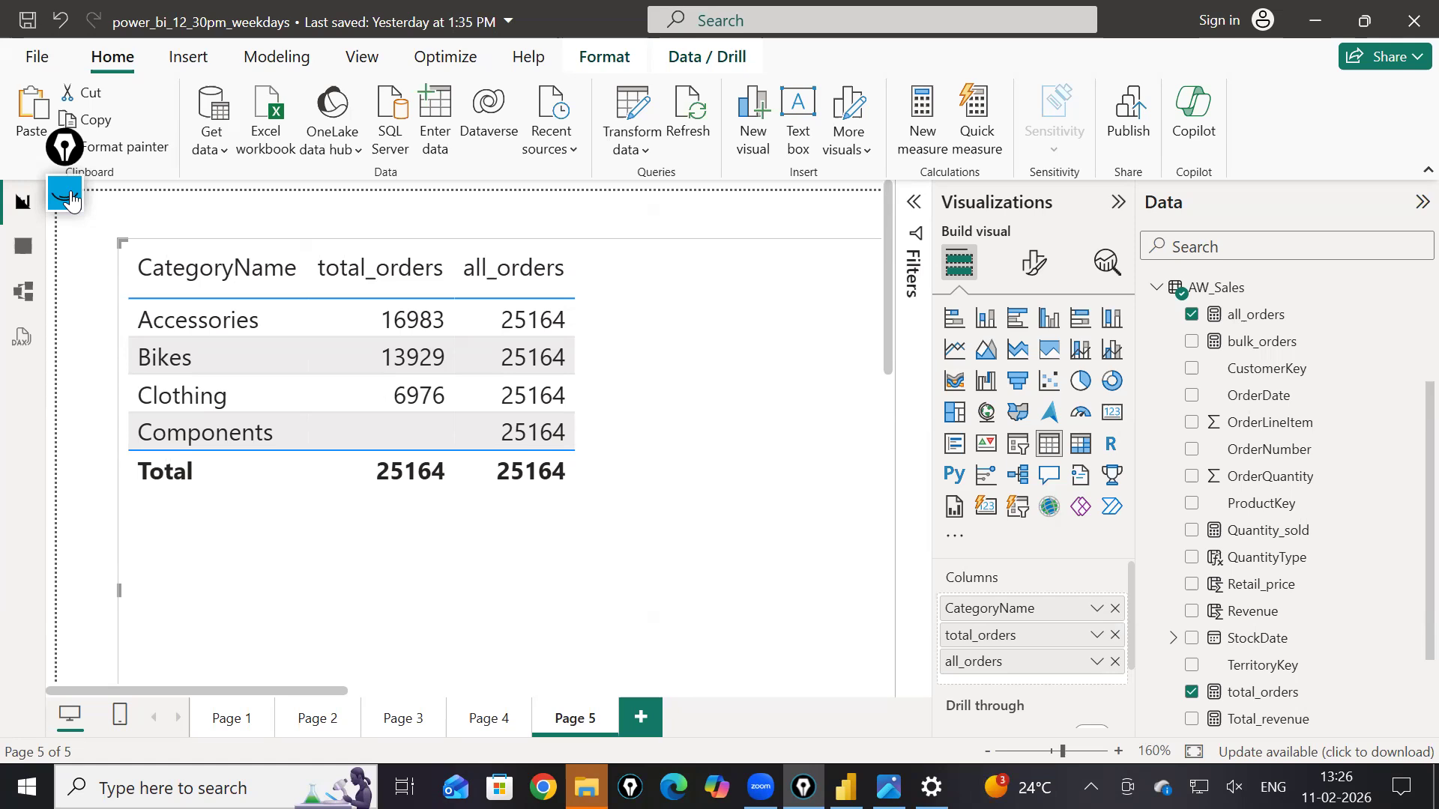
left_click(71, 200)
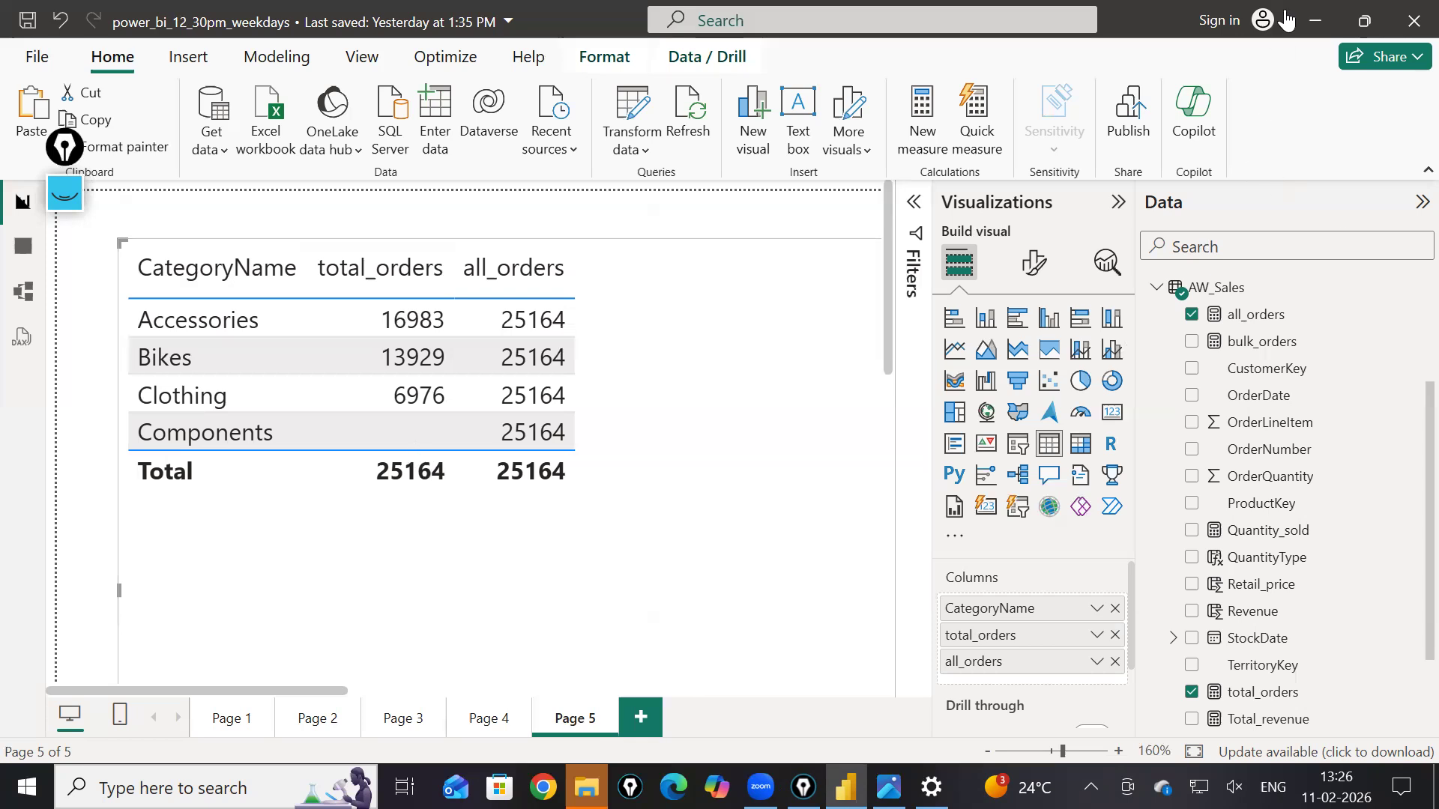
Step: Minimize the report and Zoom chat windows and bring up the Zoom recording folder maximized in File Explorer
left_click(1315, 20)
left_click(1286, 23)
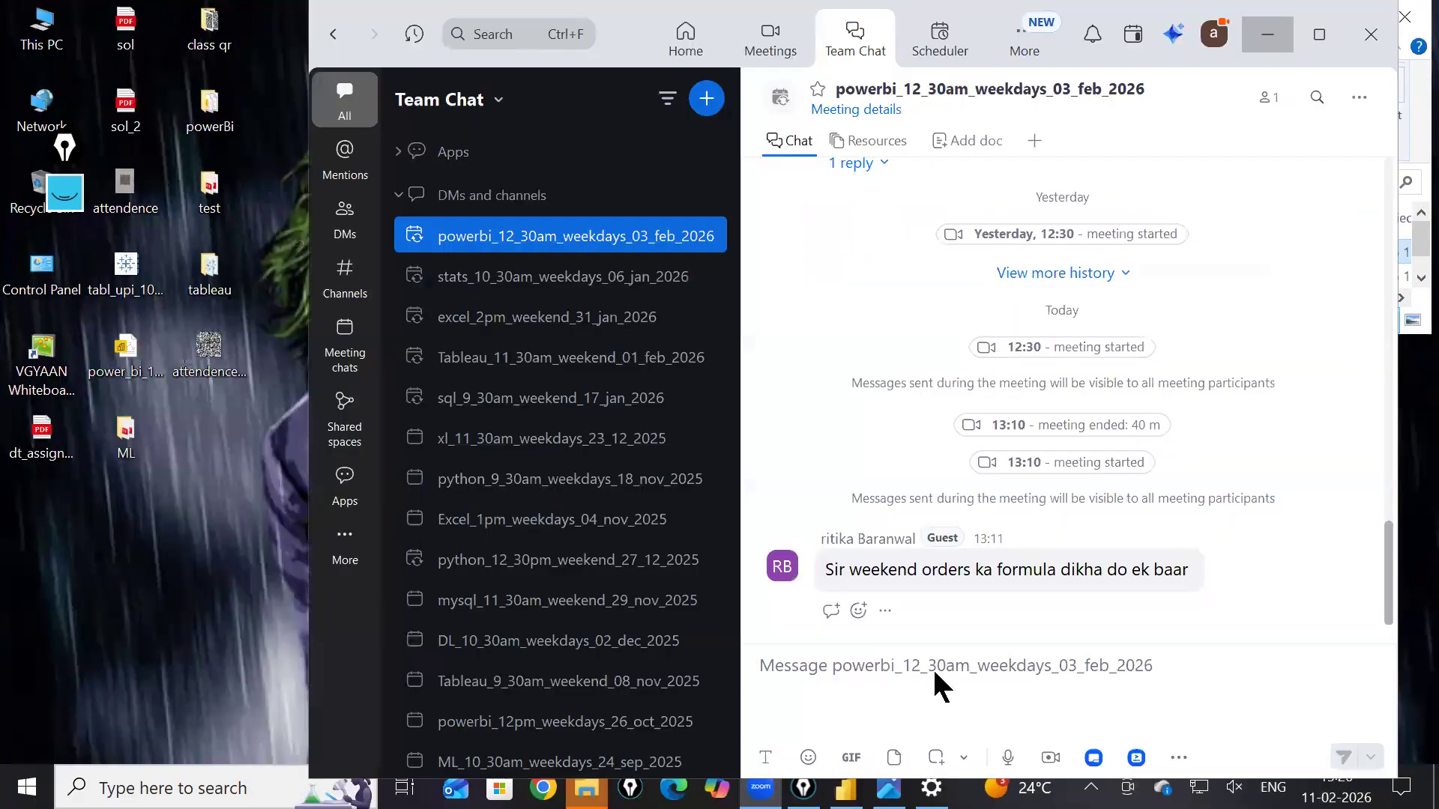
left_click(587, 786)
left_click(1351, 16)
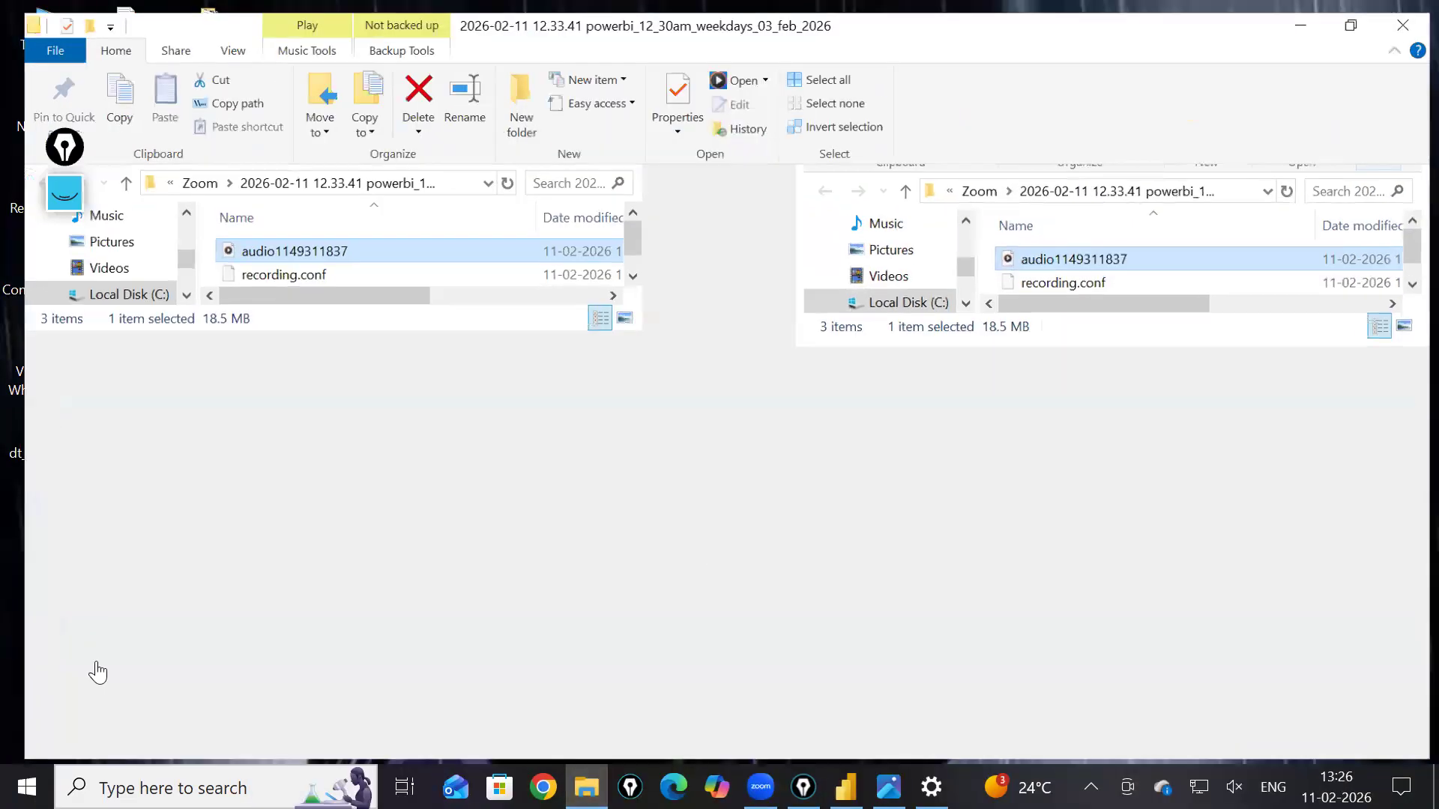
Step: Browse to the instructor's personal drives folder on Local Disk (E:)
left_click(99, 663)
left_click(94, 639)
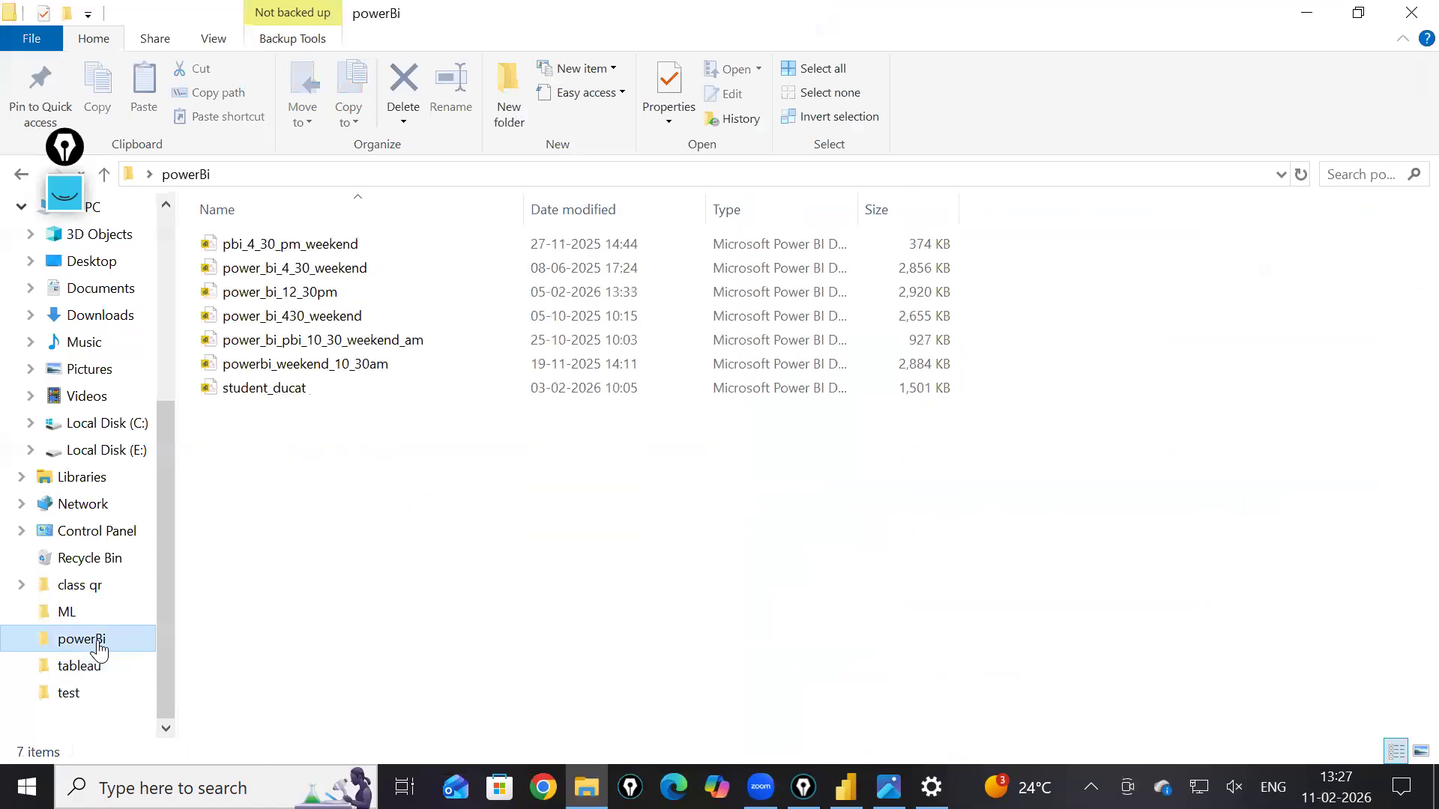
left_click(101, 450)
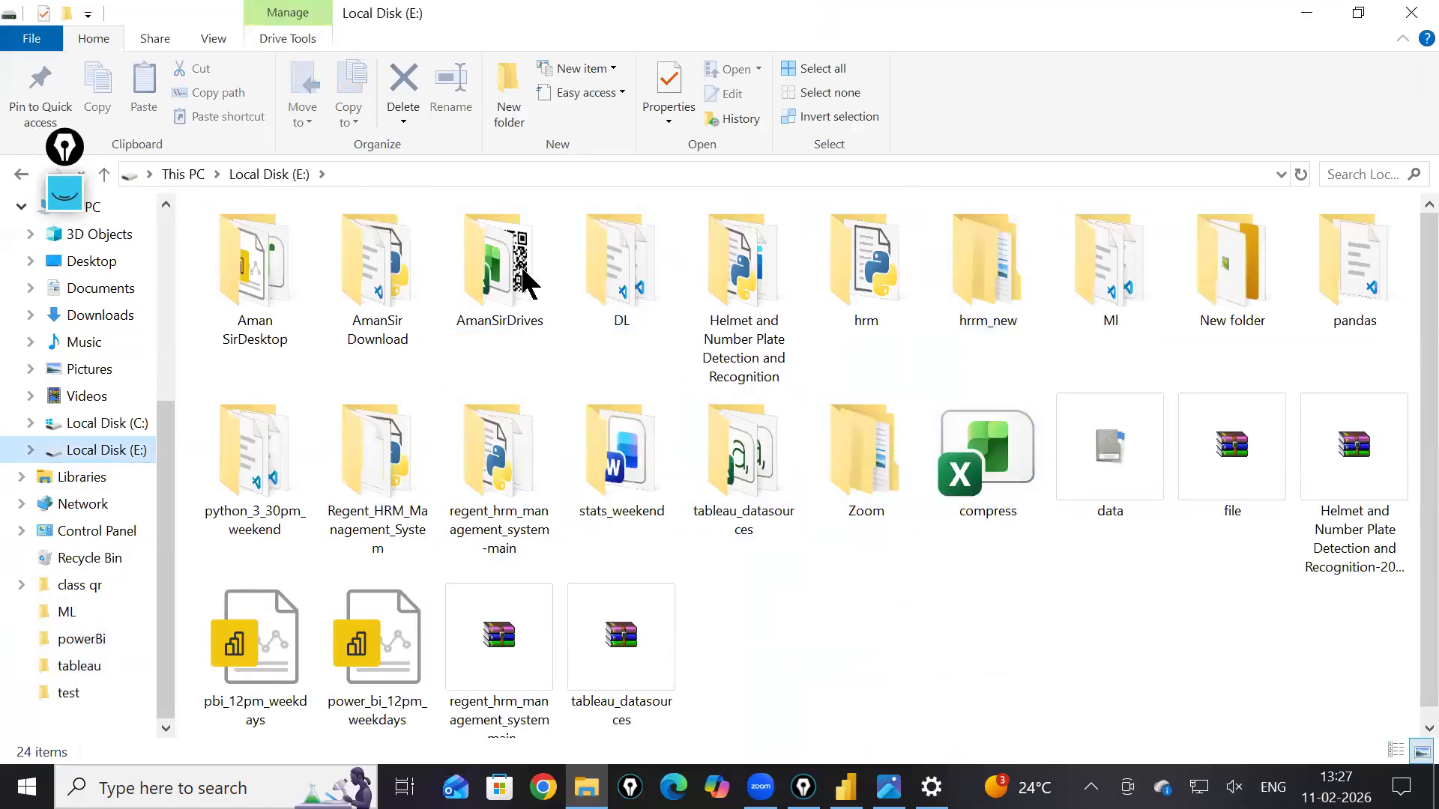
double_click(499, 270)
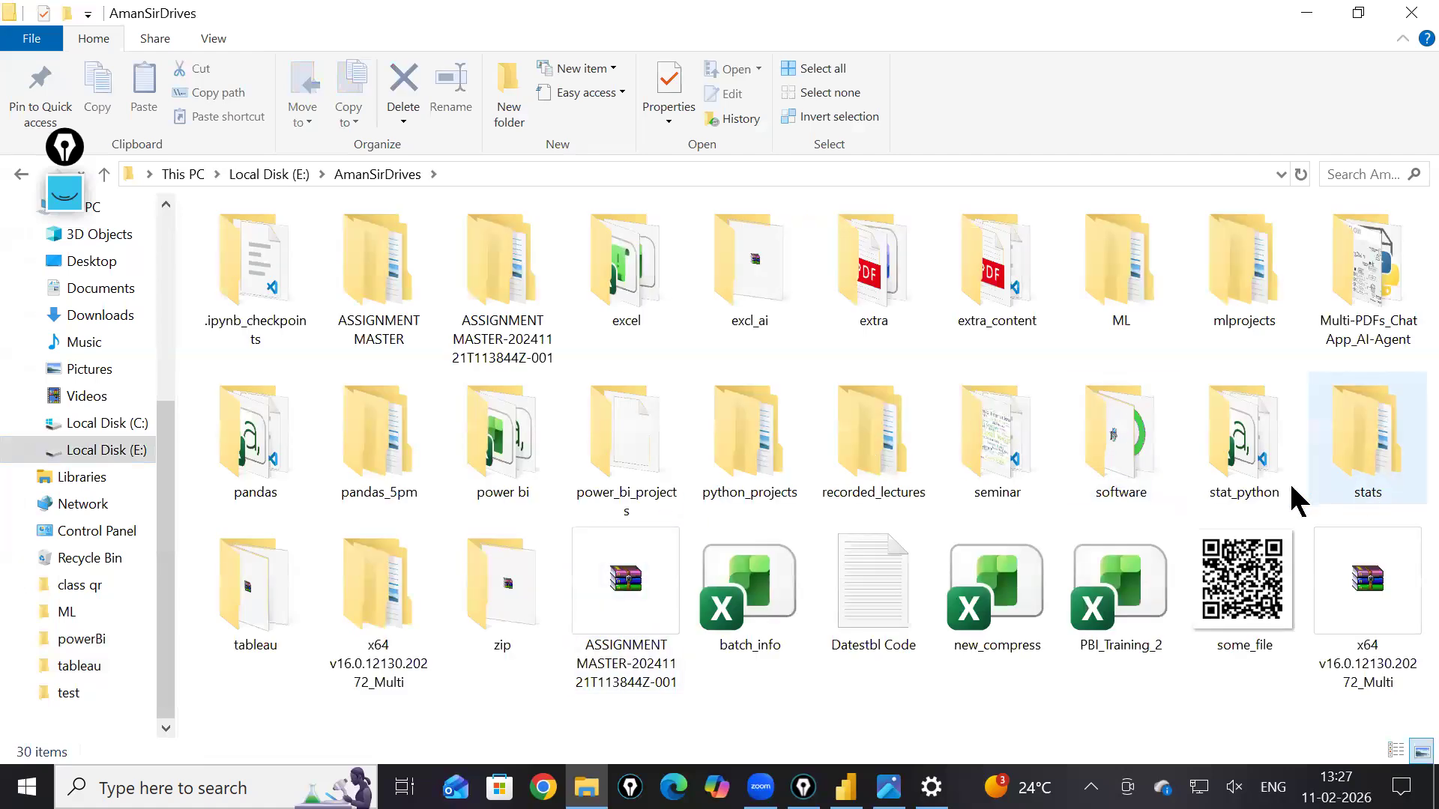
Step: Check the contents of the power bi and power_bi_projects folders for the practice project
double_click(498, 457)
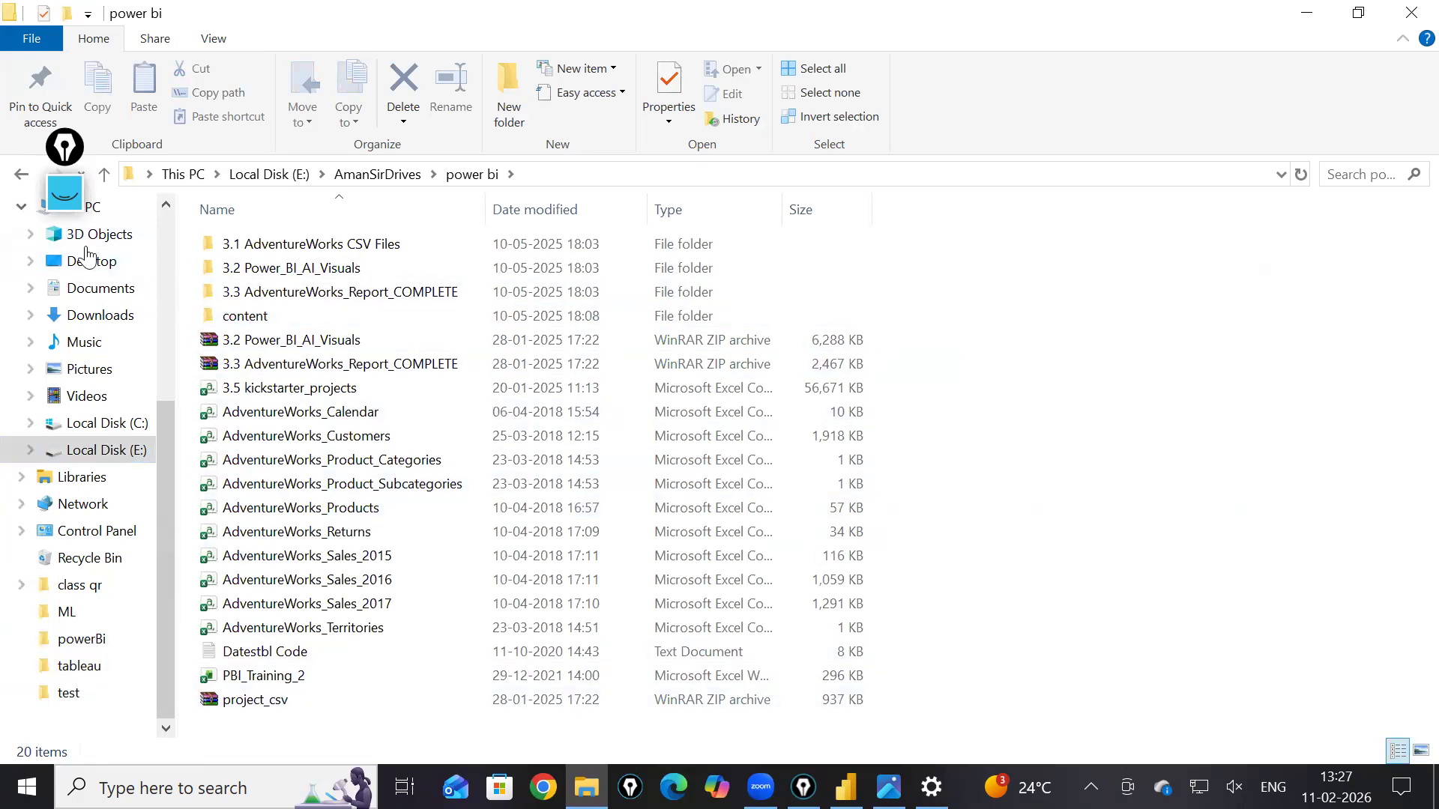
left_click(22, 174)
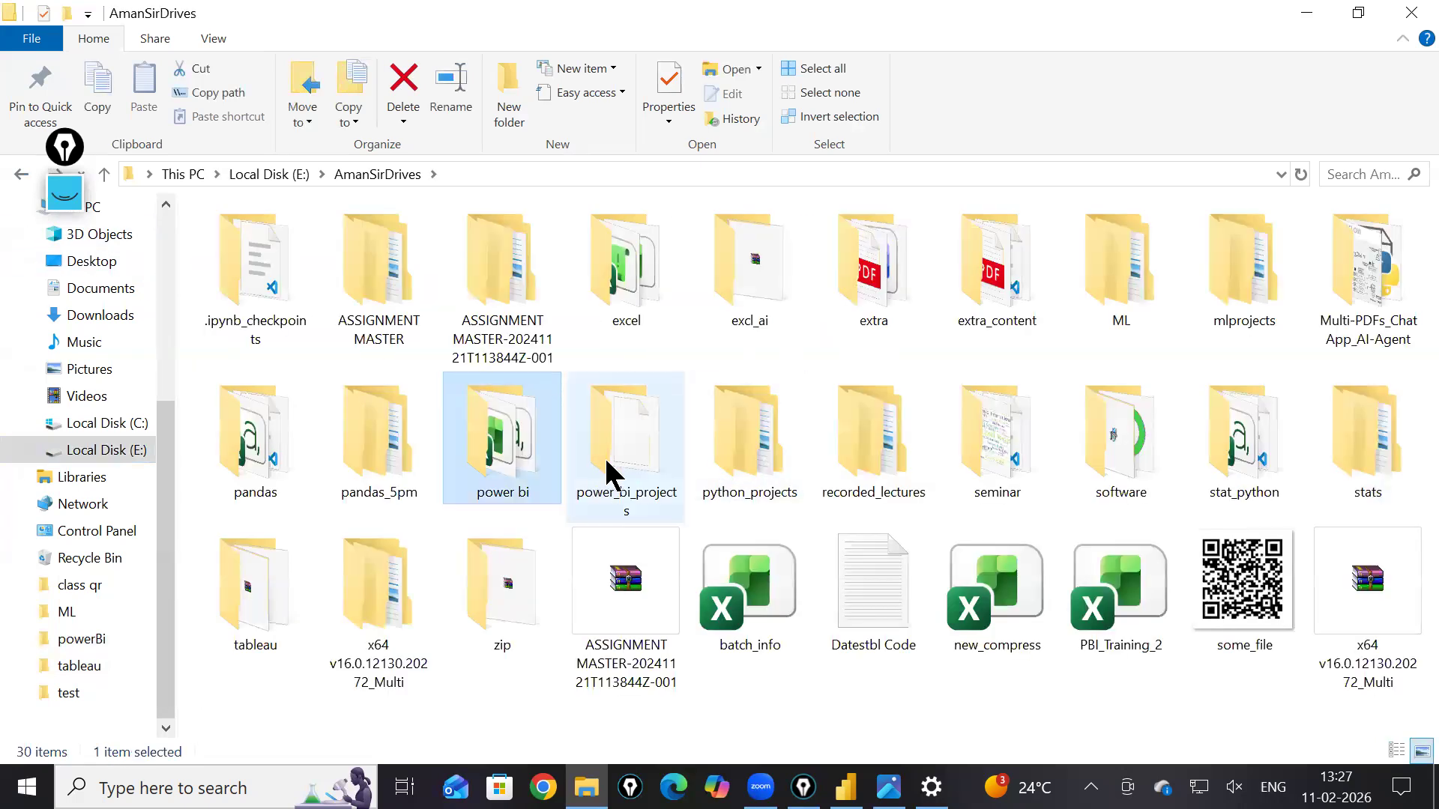
double_click(607, 462)
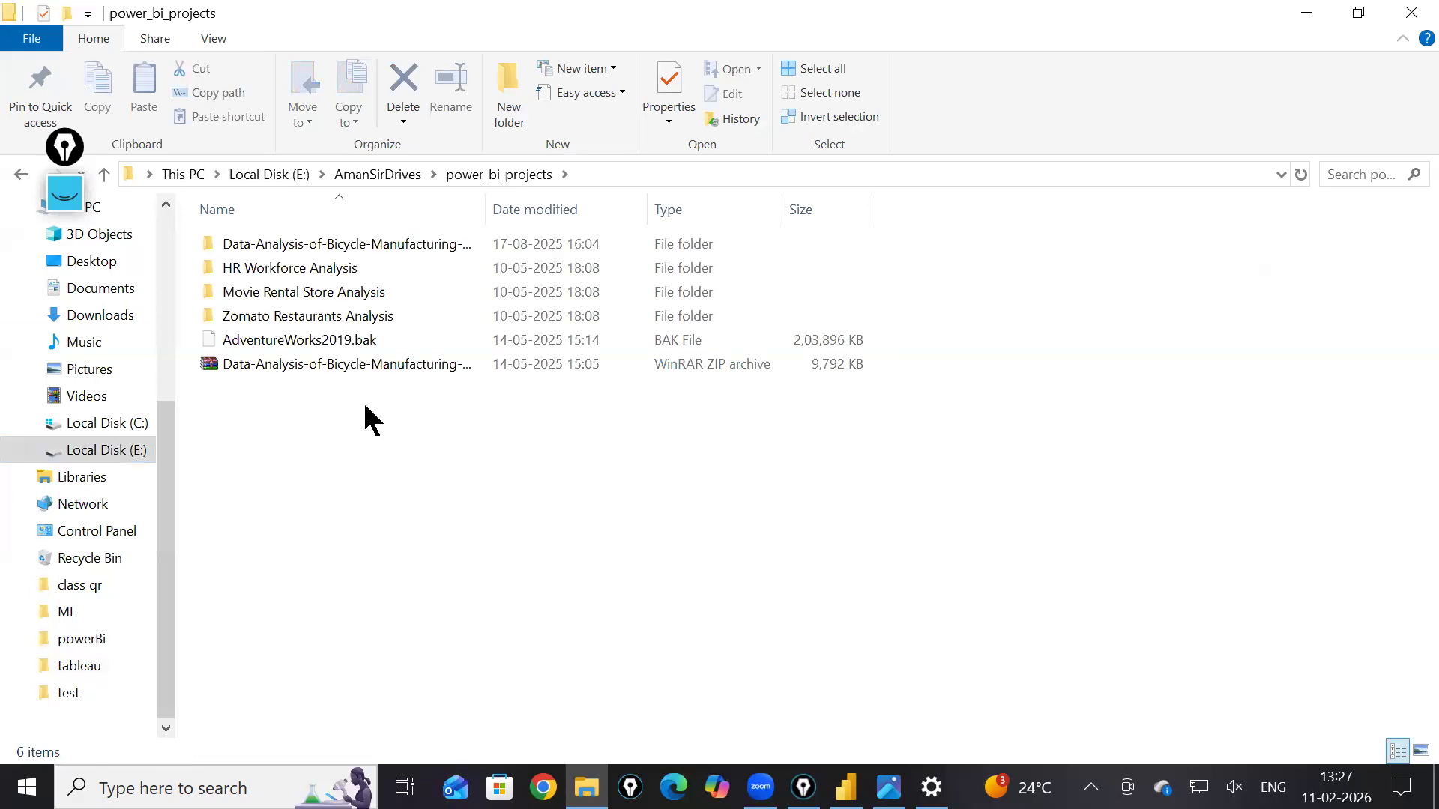
left_click(21, 174)
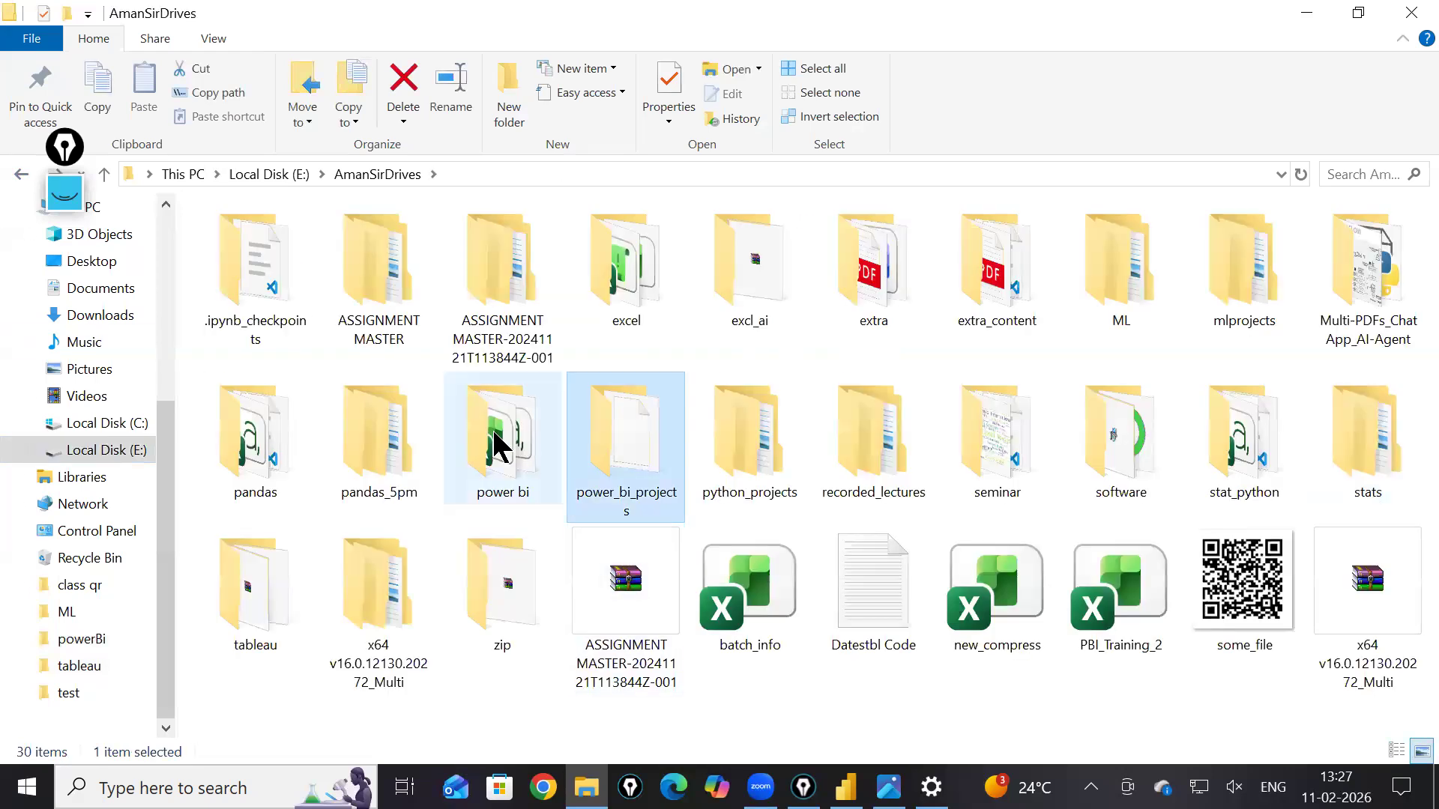
Step: Open the 8. Bonus Project Maven Market folder inside the content folder of power bi
double_click(497, 446)
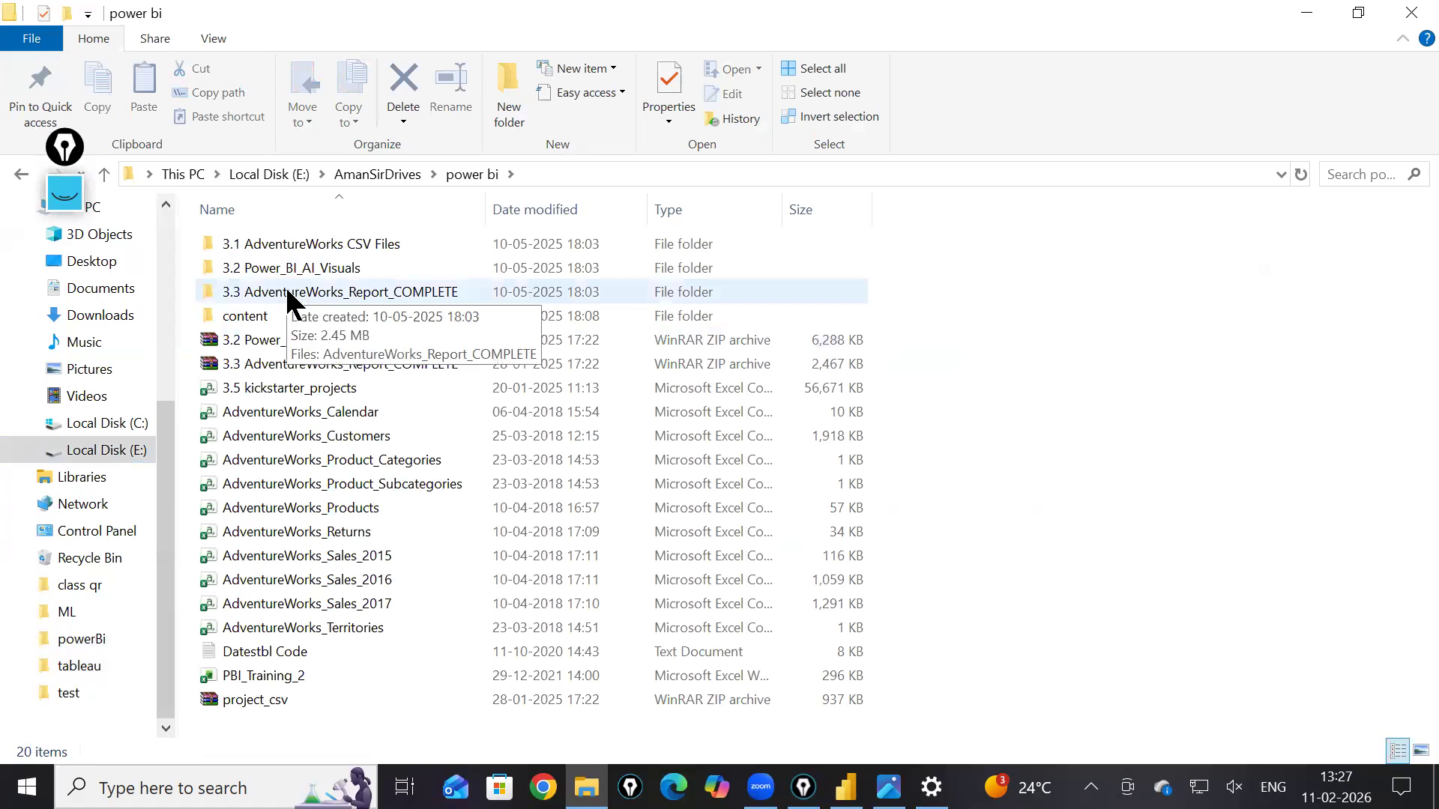
double_click(289, 321)
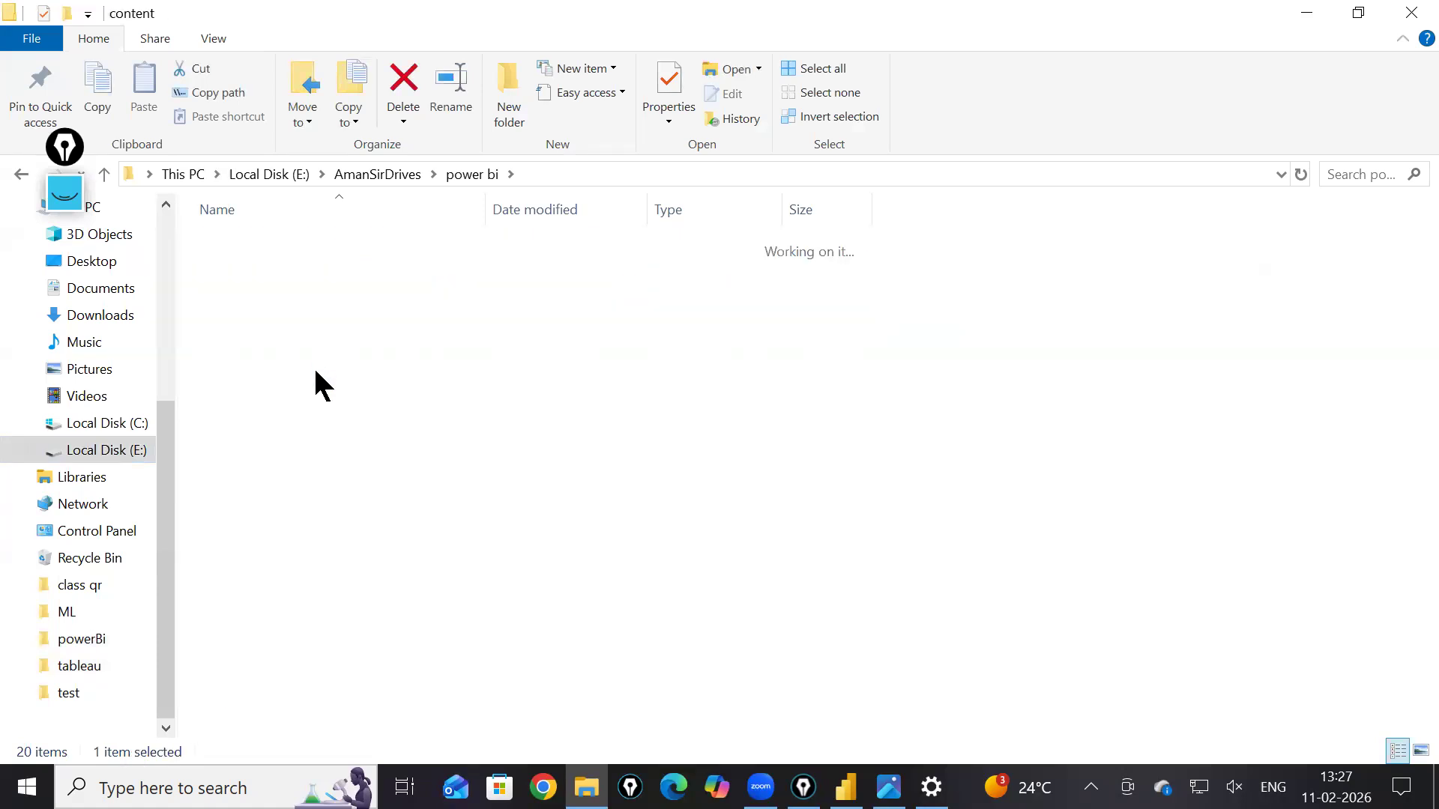
double_click(347, 414)
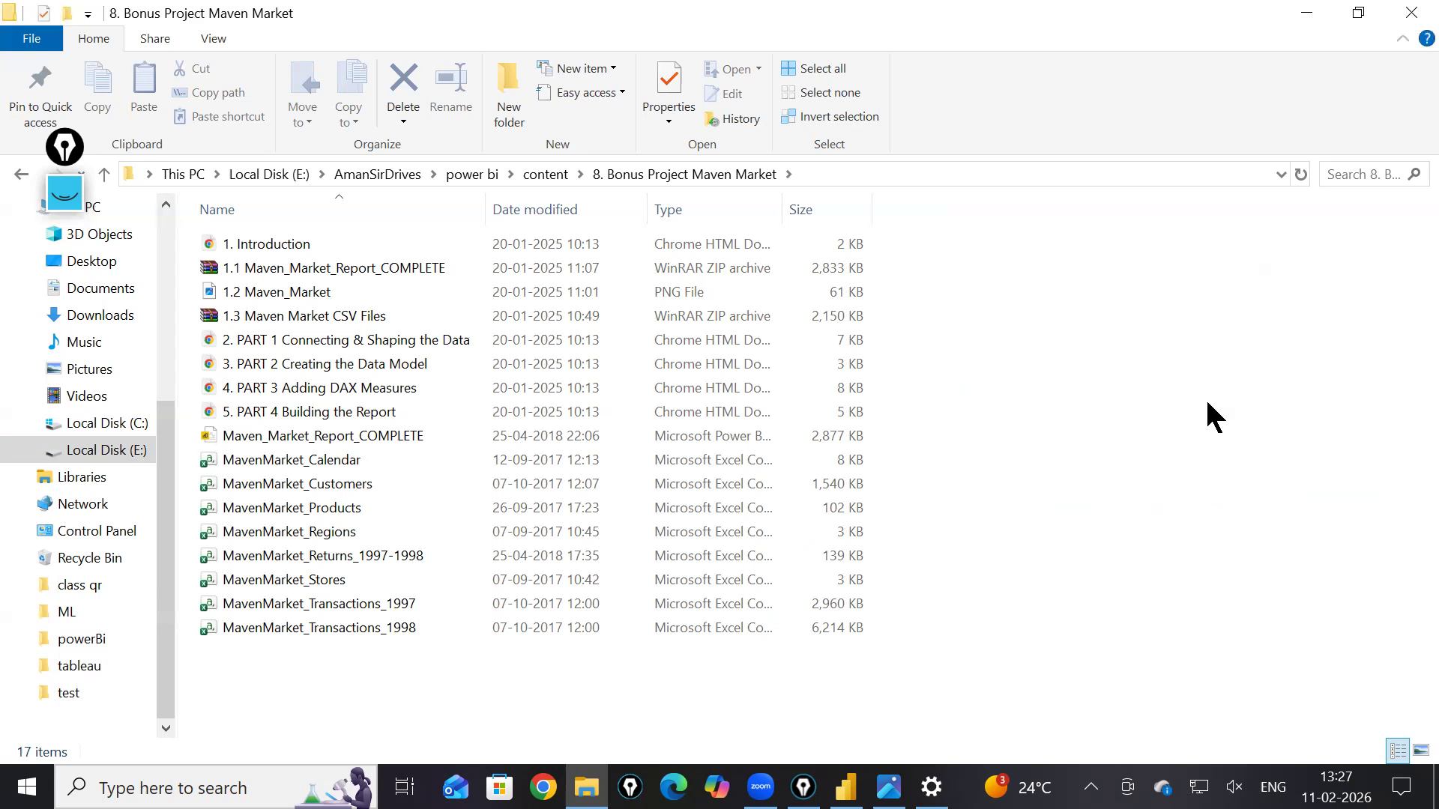
Step: Open the PART 1 Connecting & Shaping the Data instructions, read through the tasks and solution screenshot, and minimize the browser
left_click(364, 346)
double_click(363, 338)
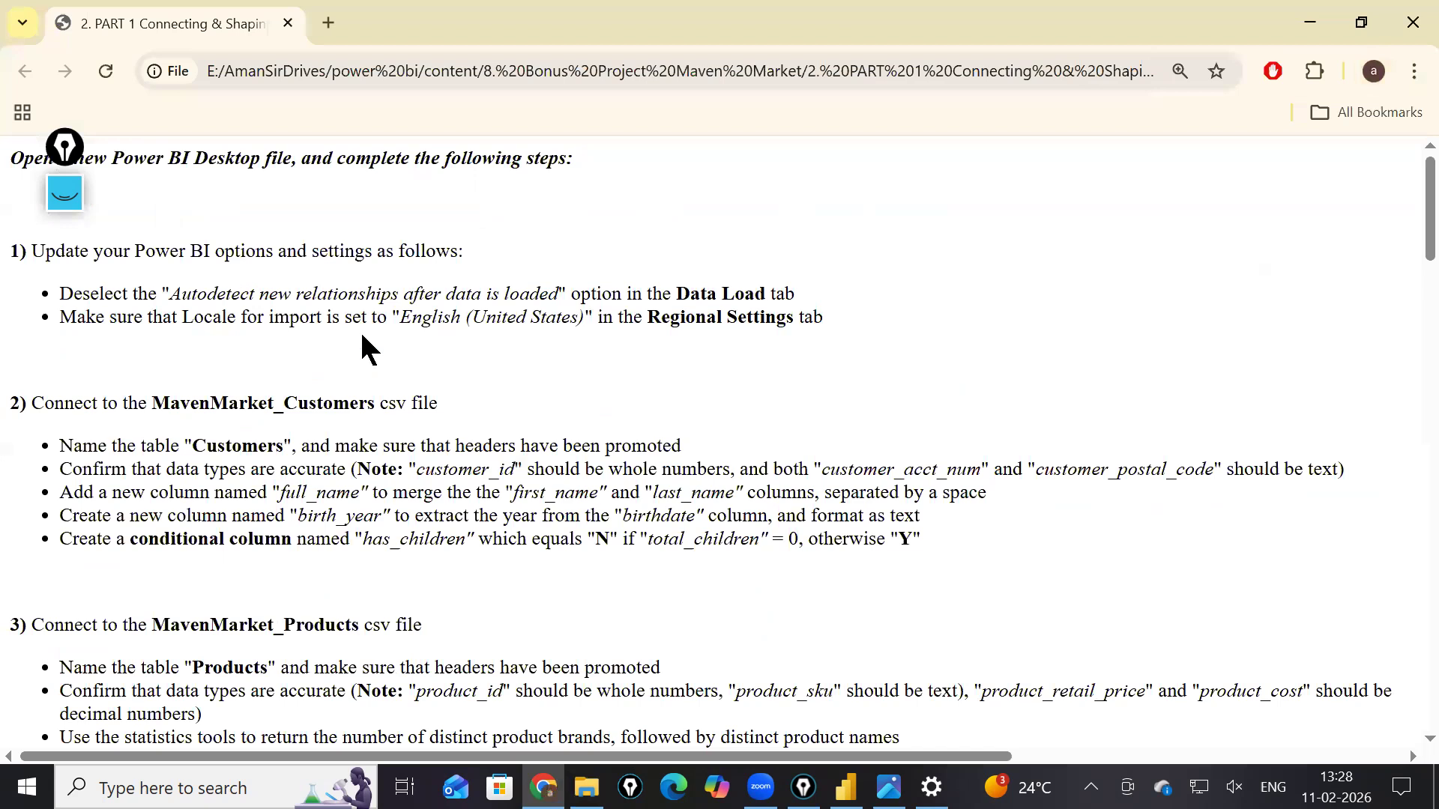
scroll(195, 538, "down", 3)
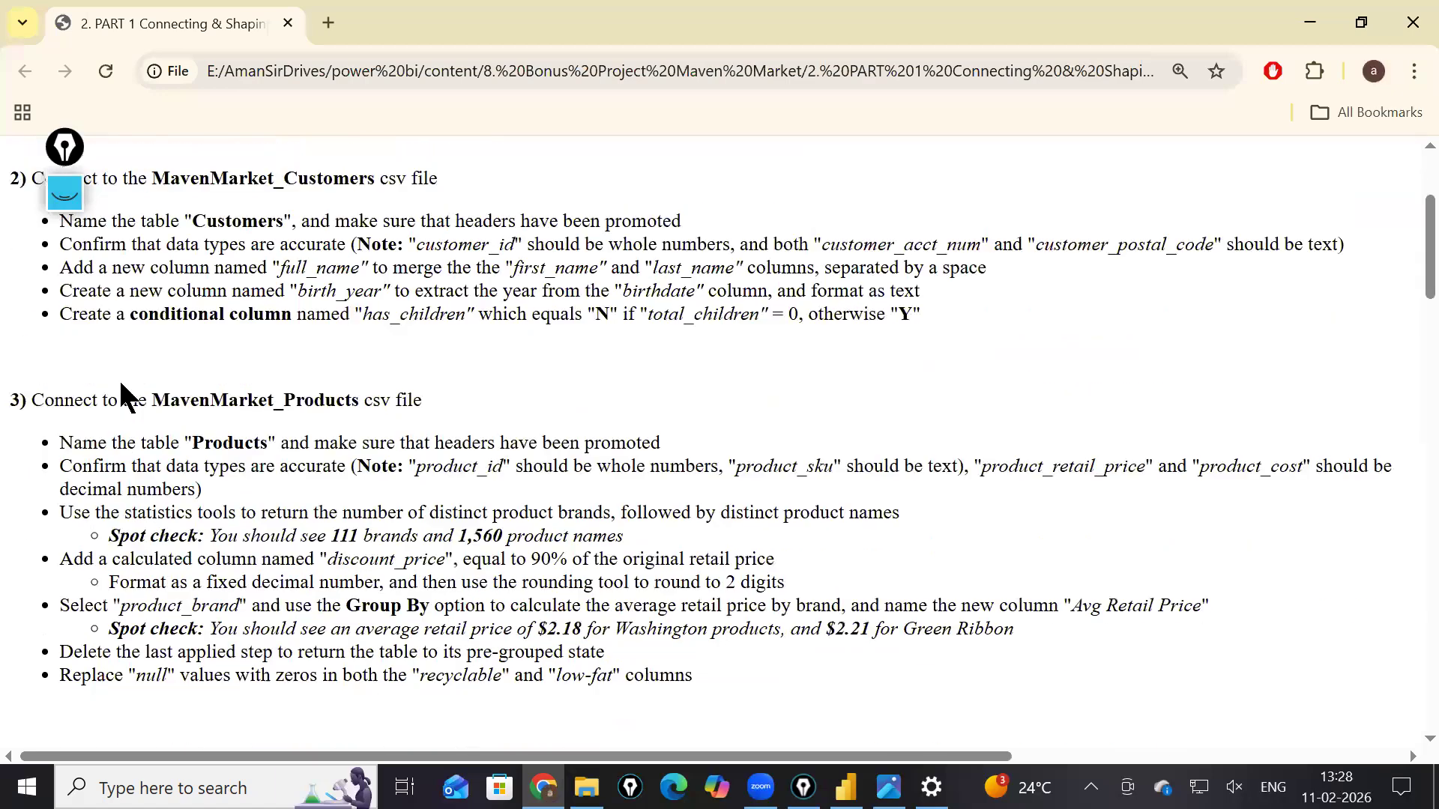
scroll(630, 311, "down", 1)
scroll(629, 311, "down", 5)
scroll(480, 405, "up", 2)
scroll(324, 504, "down", 10)
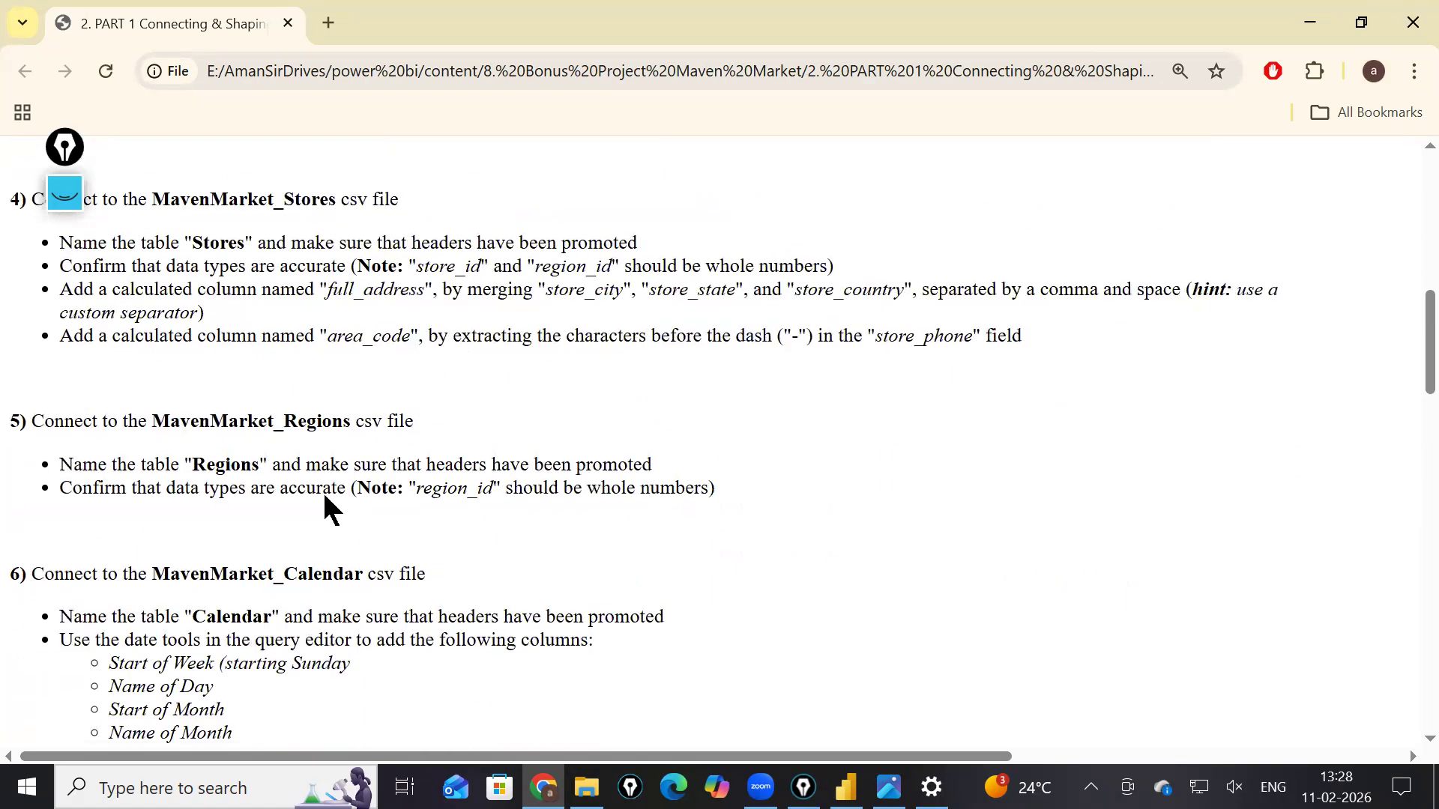
scroll(349, 426, "down", 15)
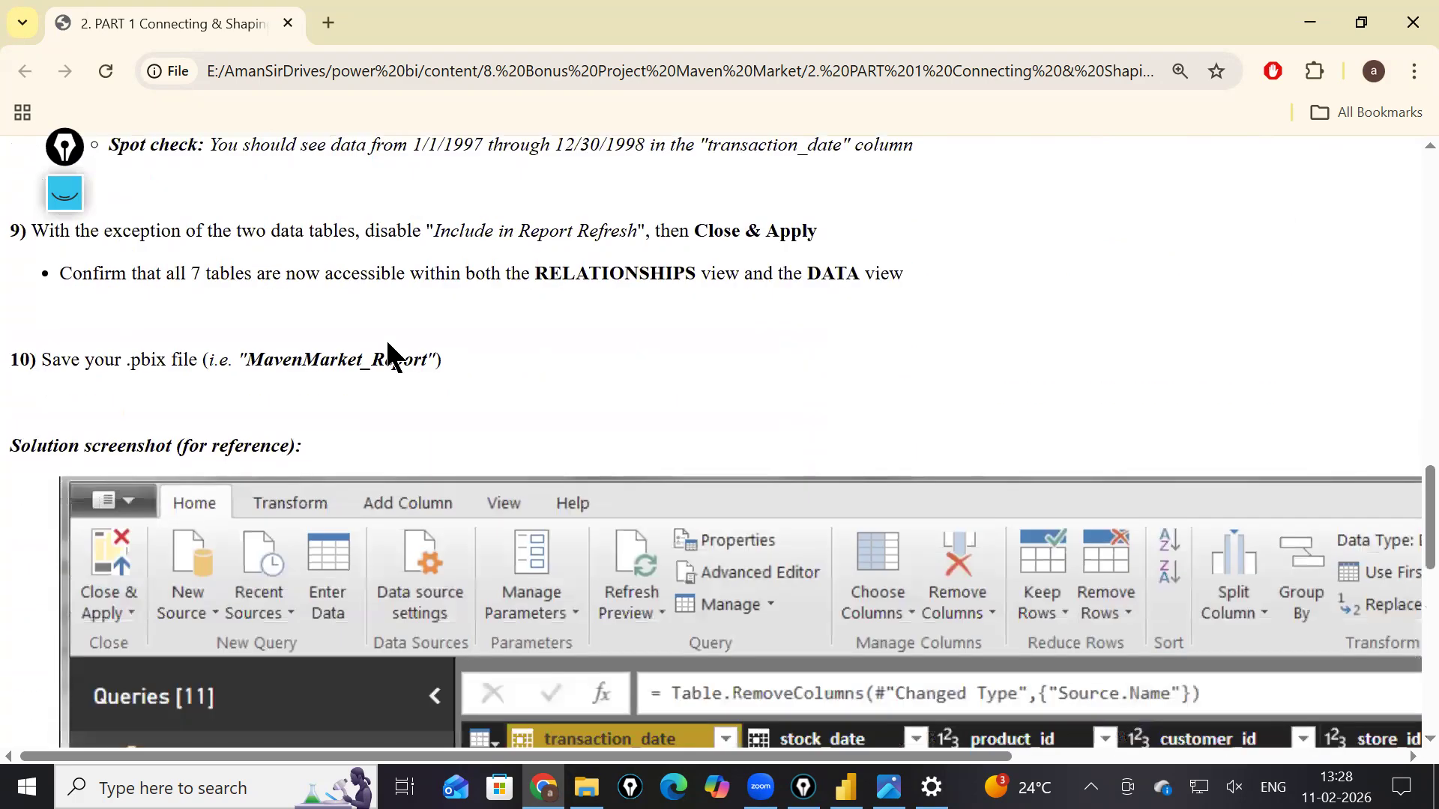
scroll(393, 364, "down", 5)
scroll(405, 397, "up", 10)
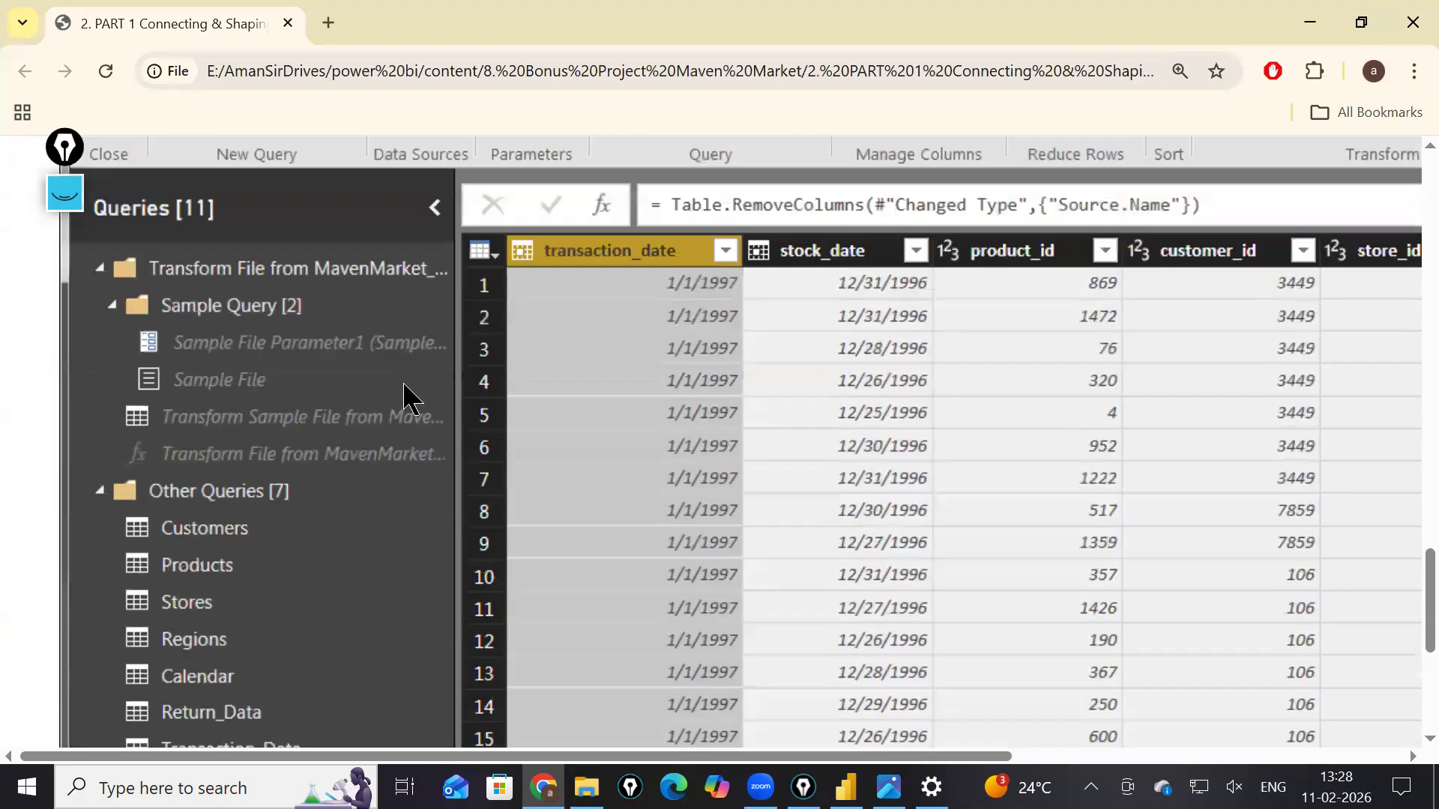
left_click(1310, 22)
Step: Open the PART 2 Creating the Data Model instructions and examine the modelling tasks and the relationship diagram
double_click(370, 363)
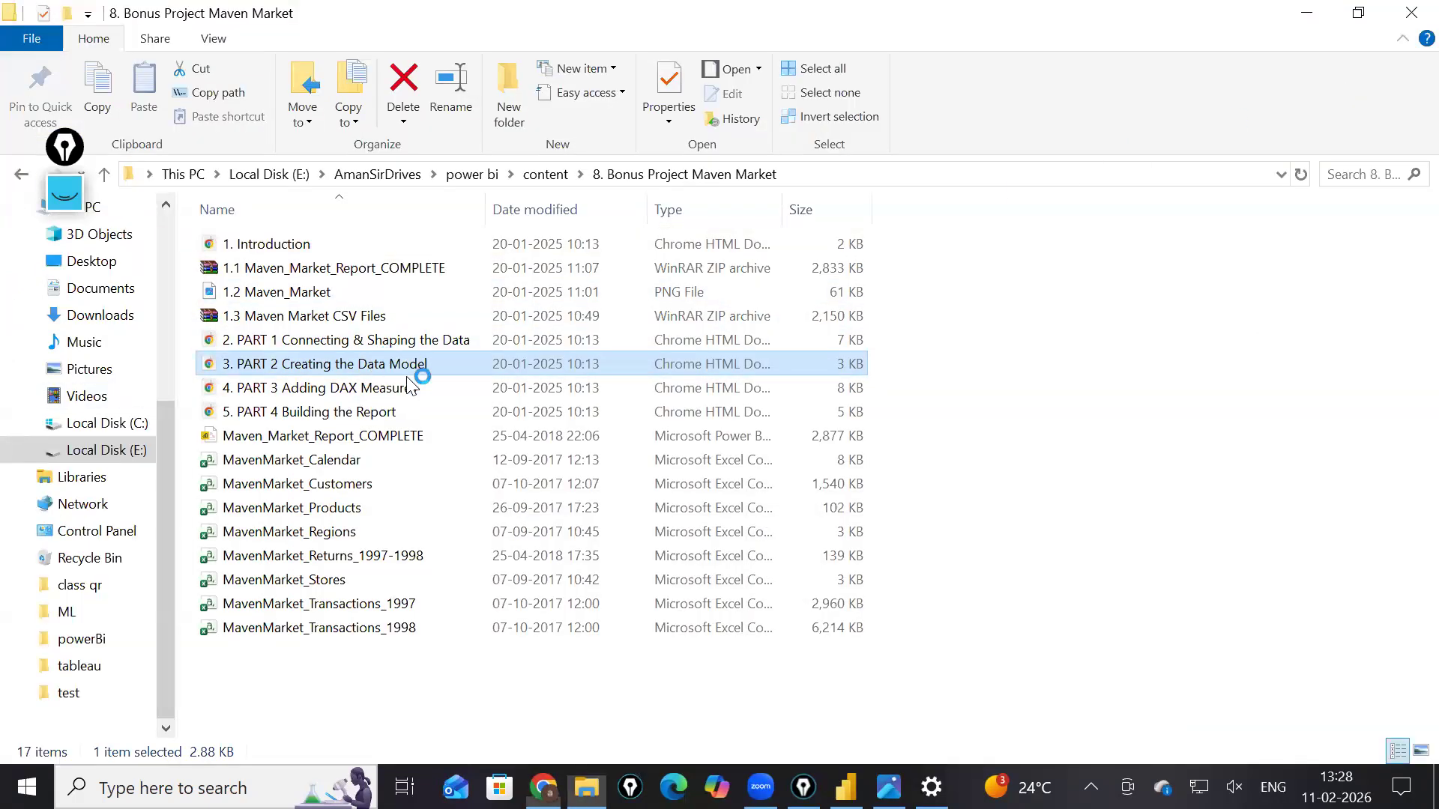
scroll(763, 406, "down", 10)
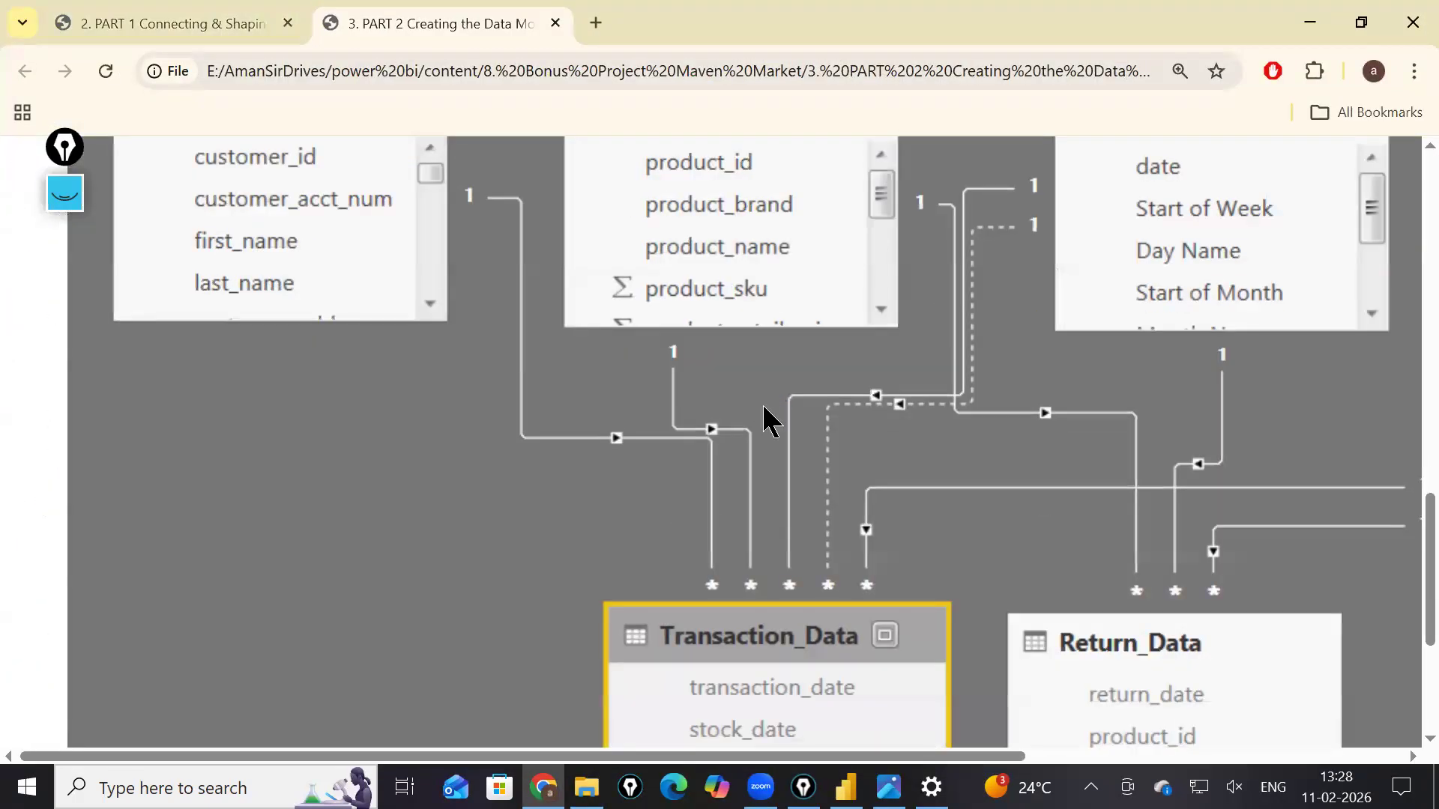
scroll(795, 459, "up", 3)
scroll(815, 463, "down", 3)
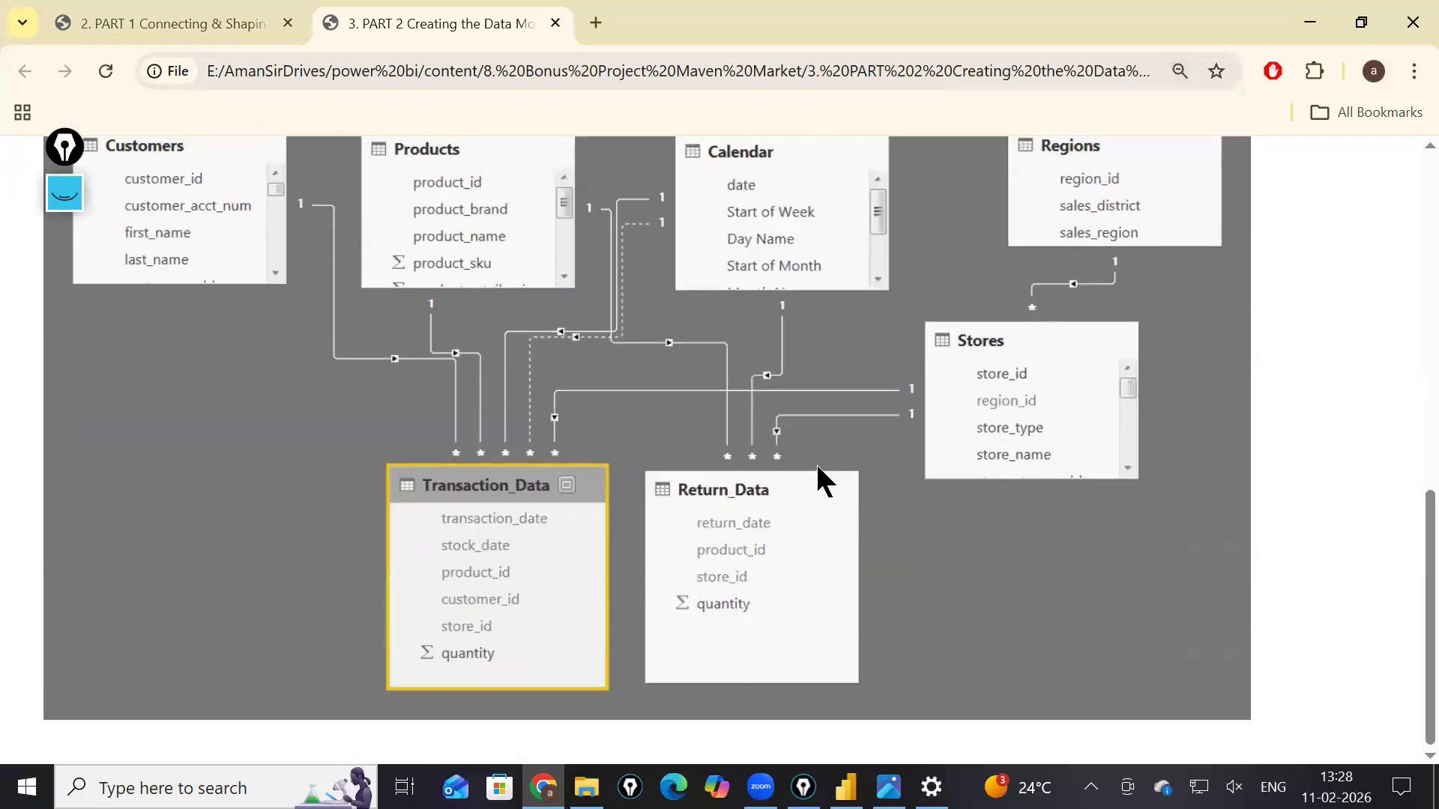
scroll(815, 462, "up", 5)
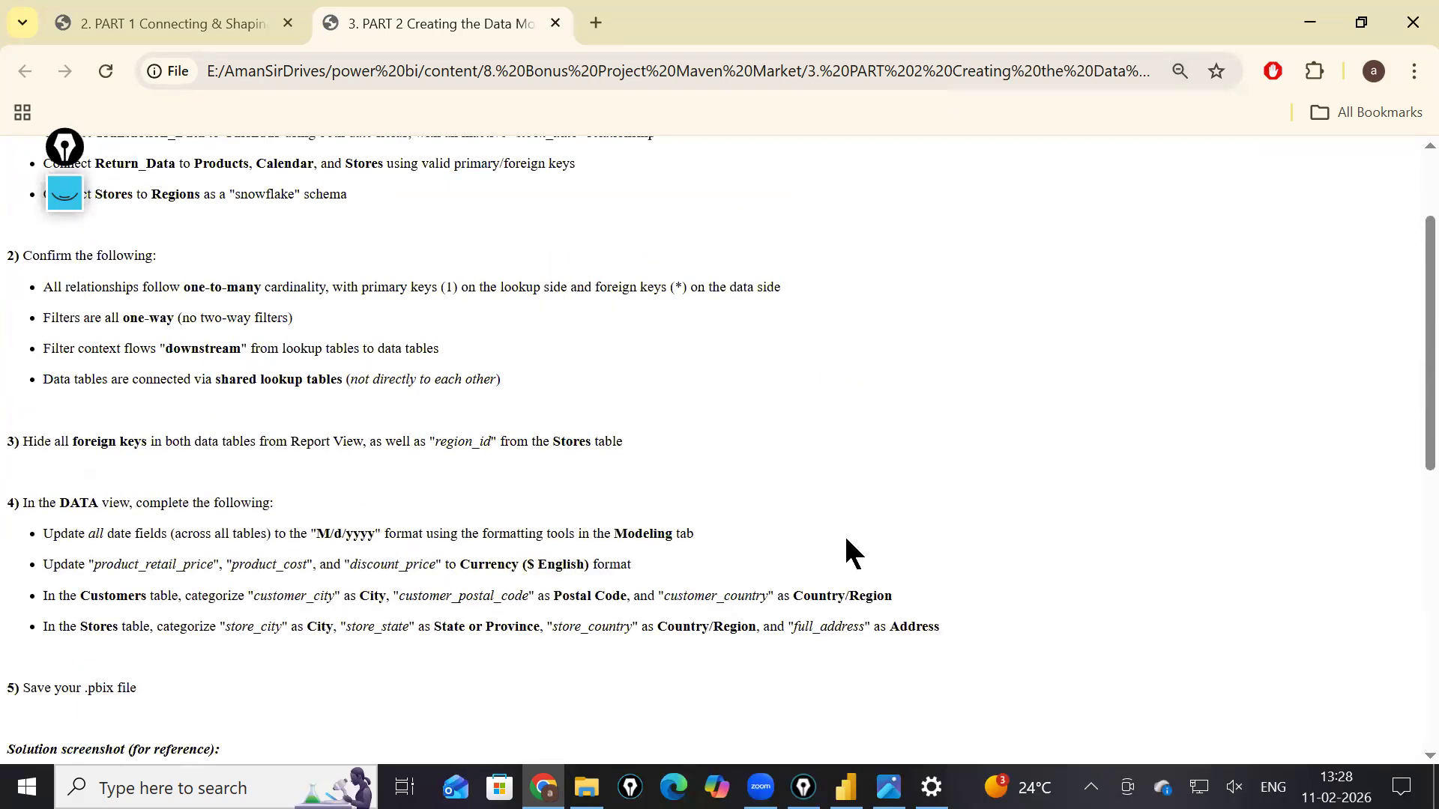
scroll(854, 540, "down", 5)
left_click(216, 13)
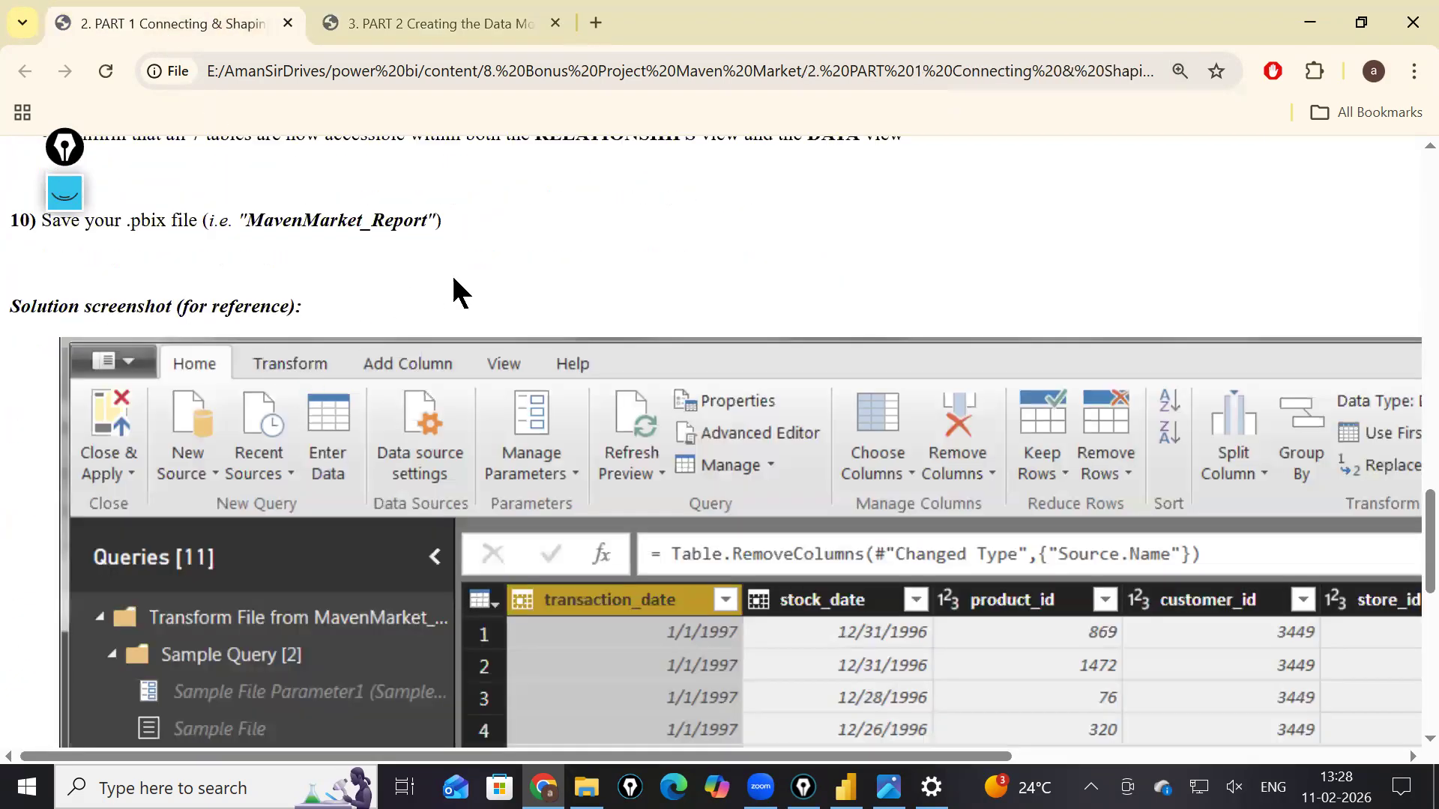
left_click(349, 15)
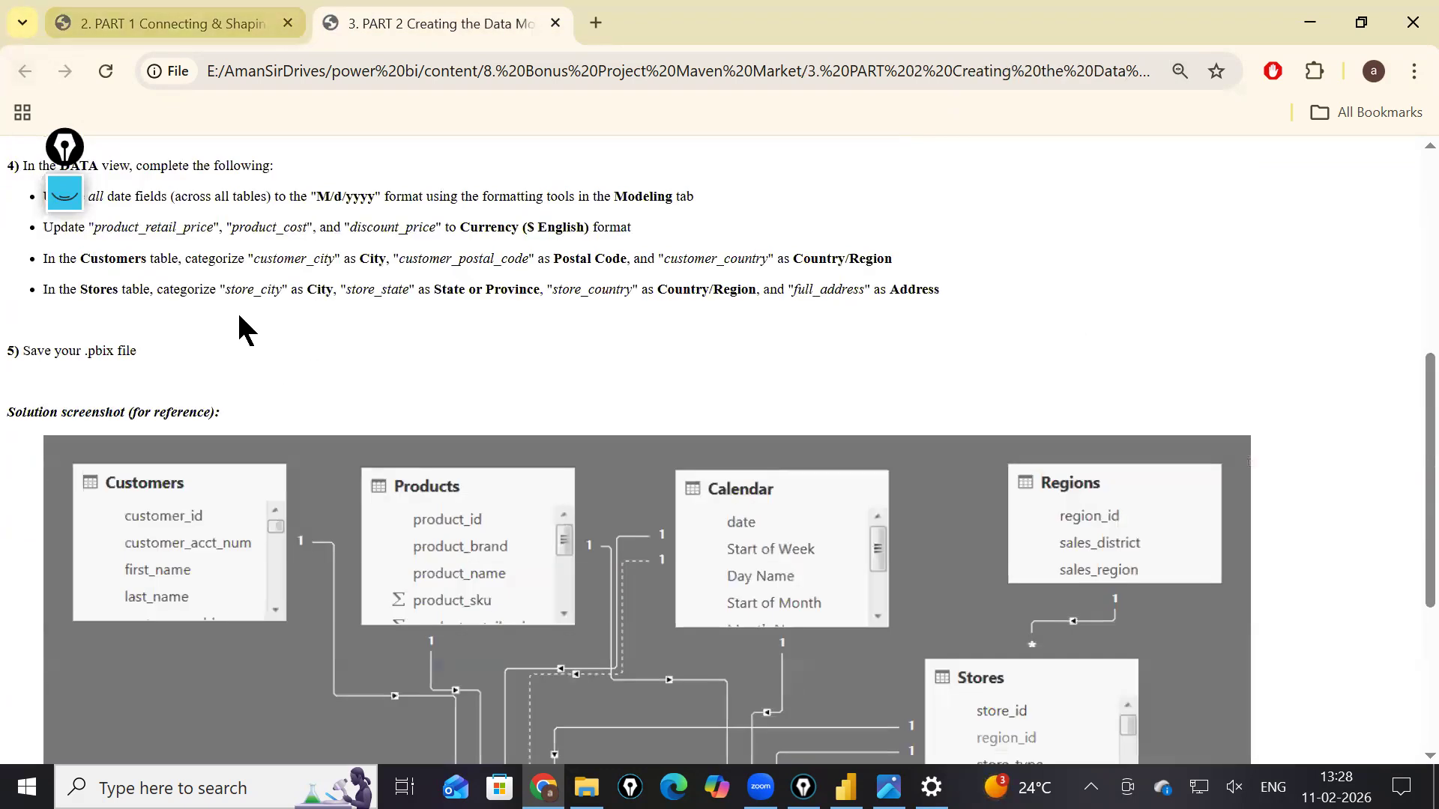
left_click(1341, 18)
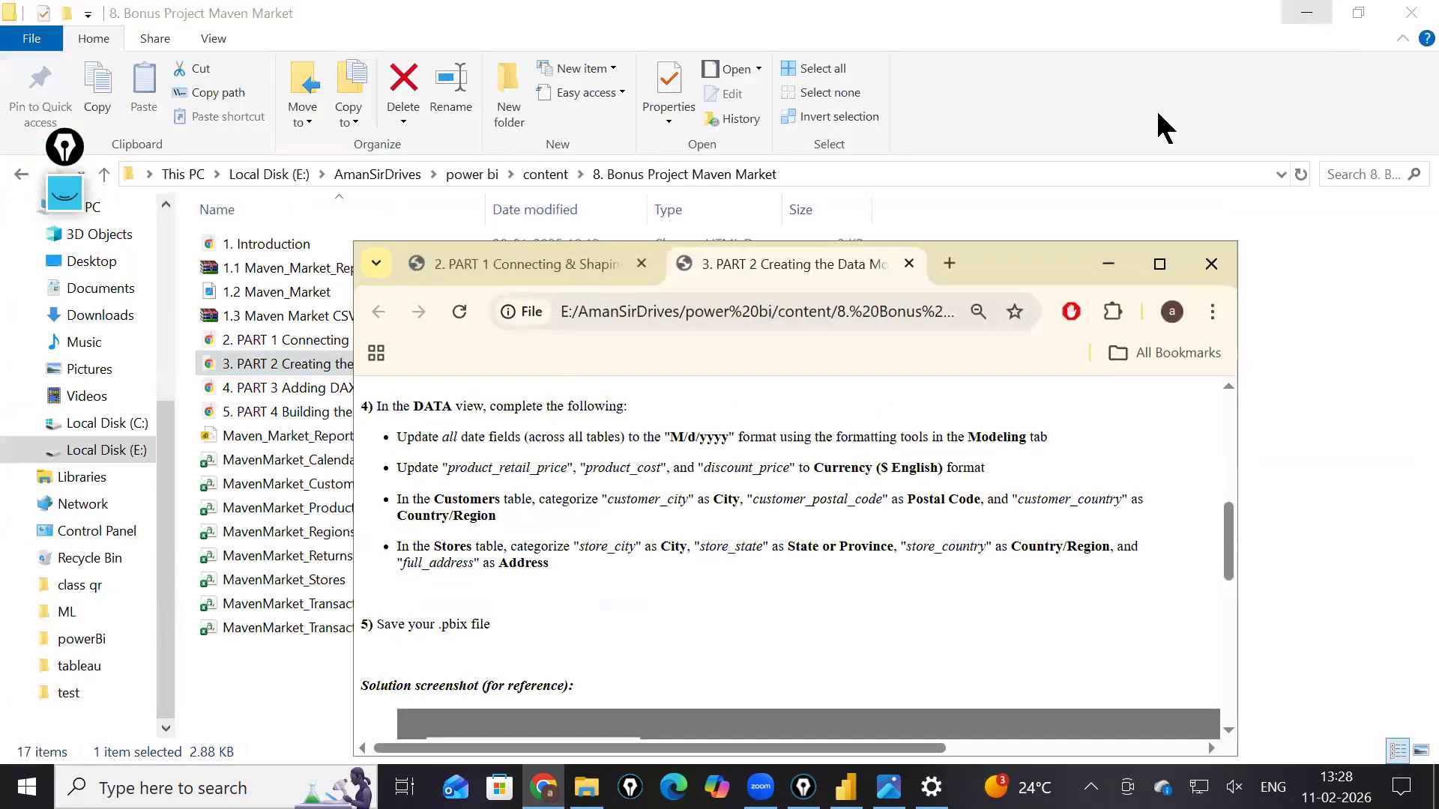
left_click(1086, 266)
Step: Open the PART 3 Adding DAX Measures instructions in a maximized browser and review the required calculated columns and measures
double_click(334, 388)
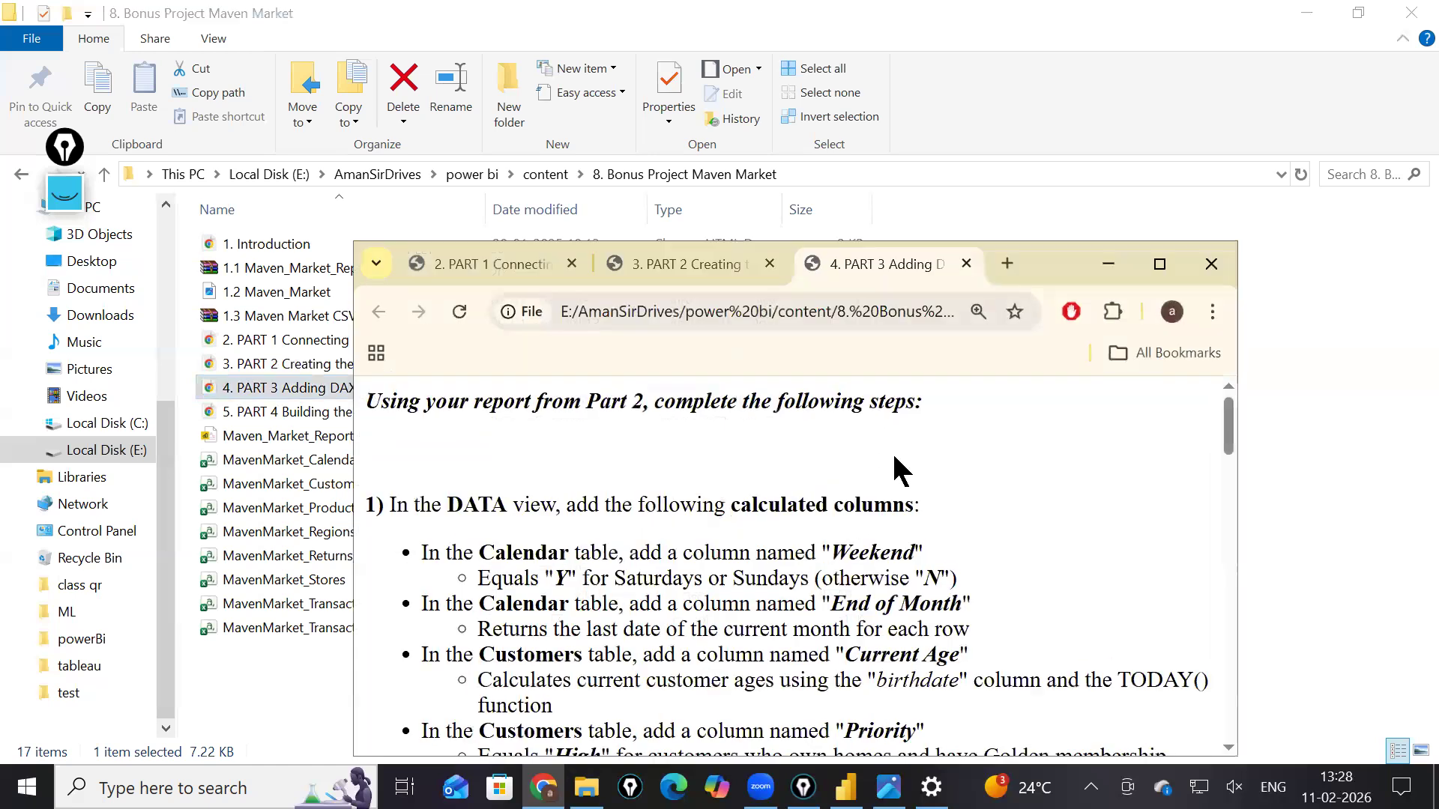
left_click(1158, 266)
scroll(1064, 385, "down", 15)
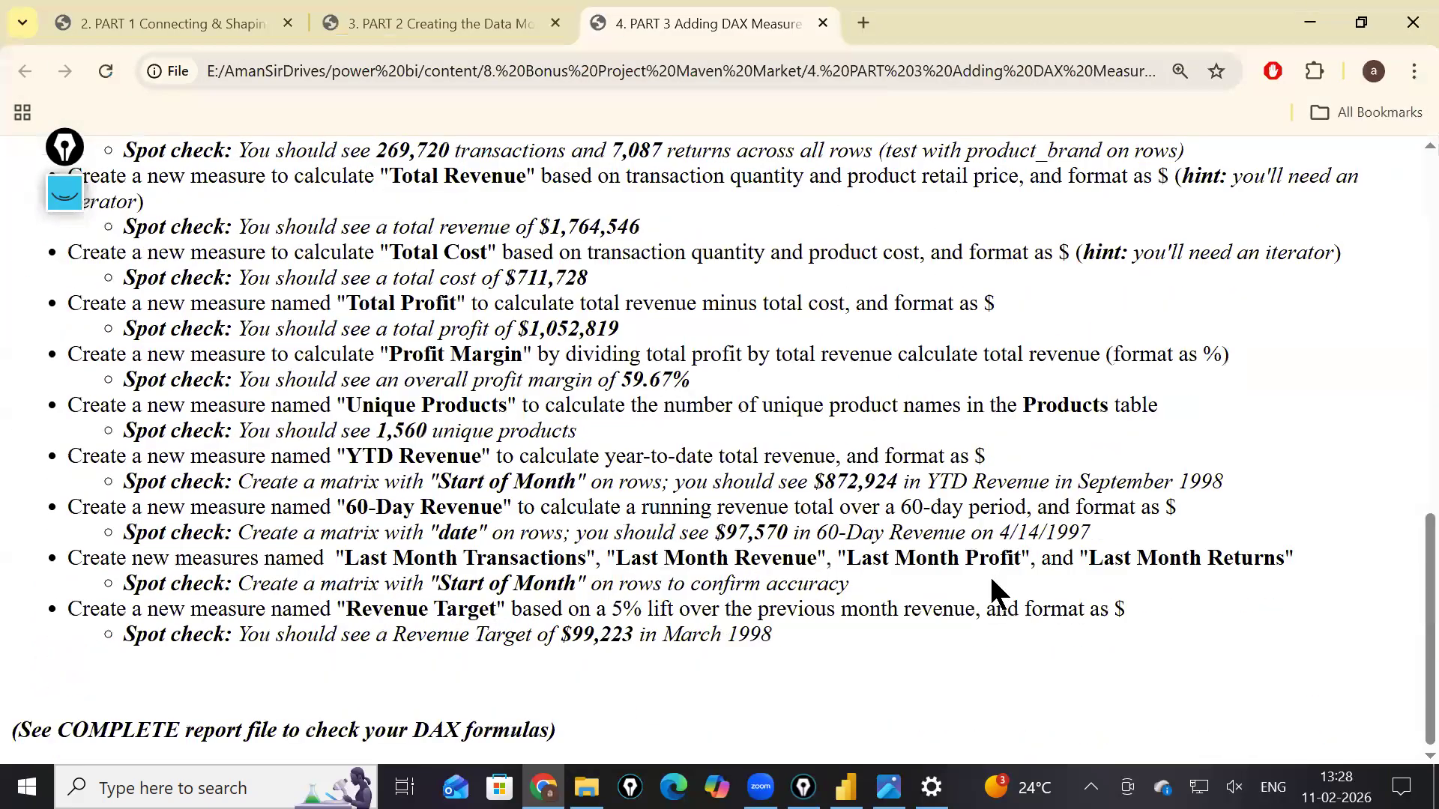
scroll(990, 592, "up", 15)
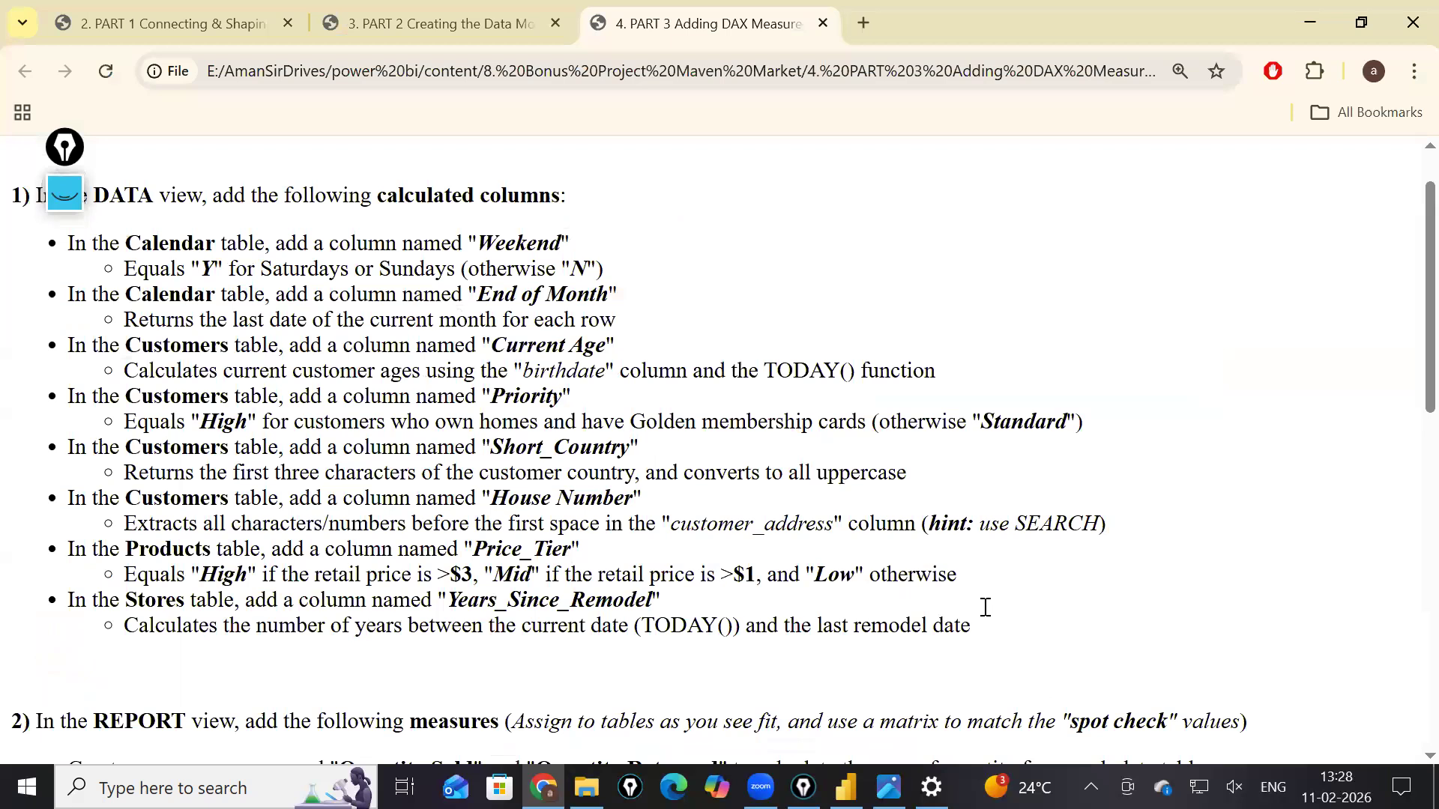
scroll(985, 607, "down", 5)
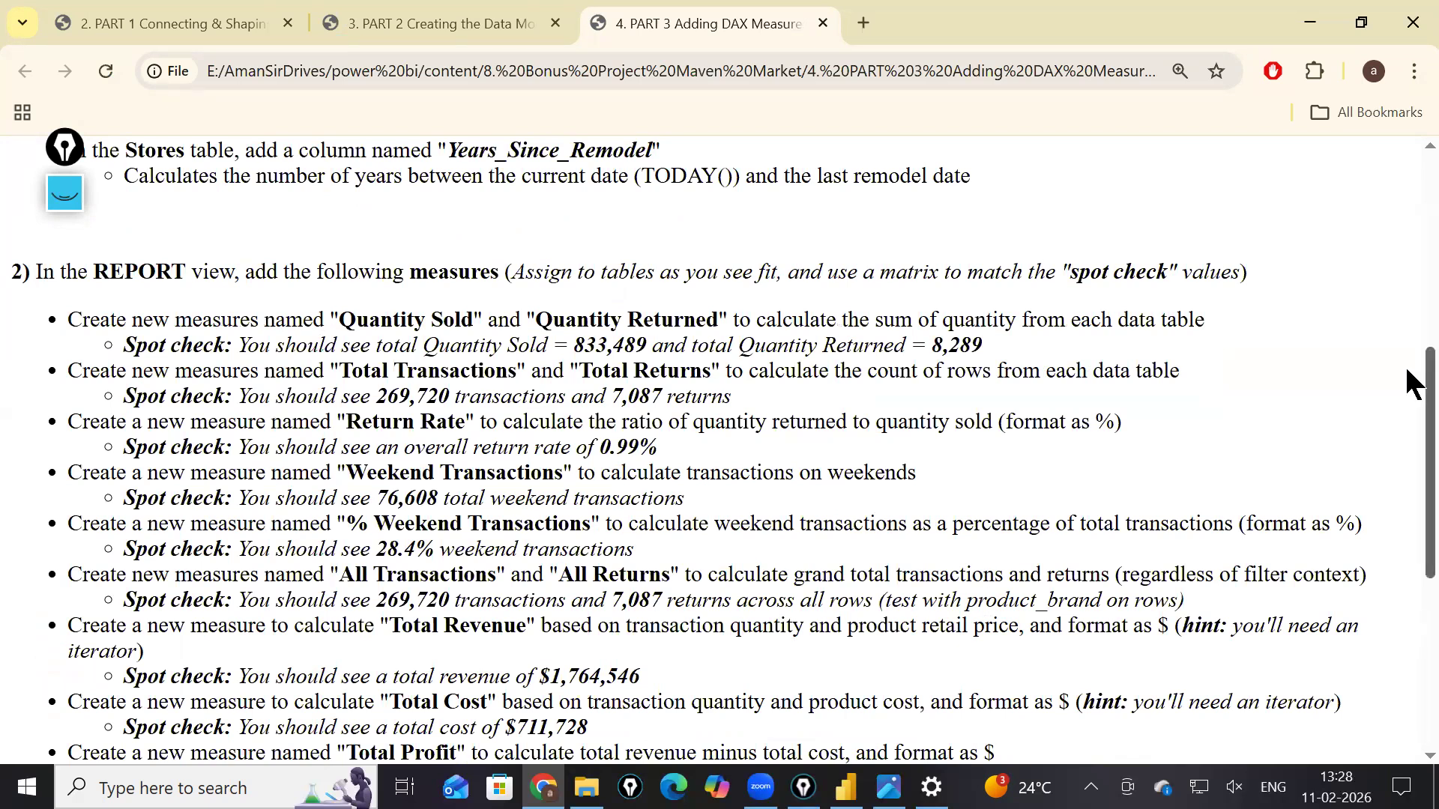
left_click(1309, 22)
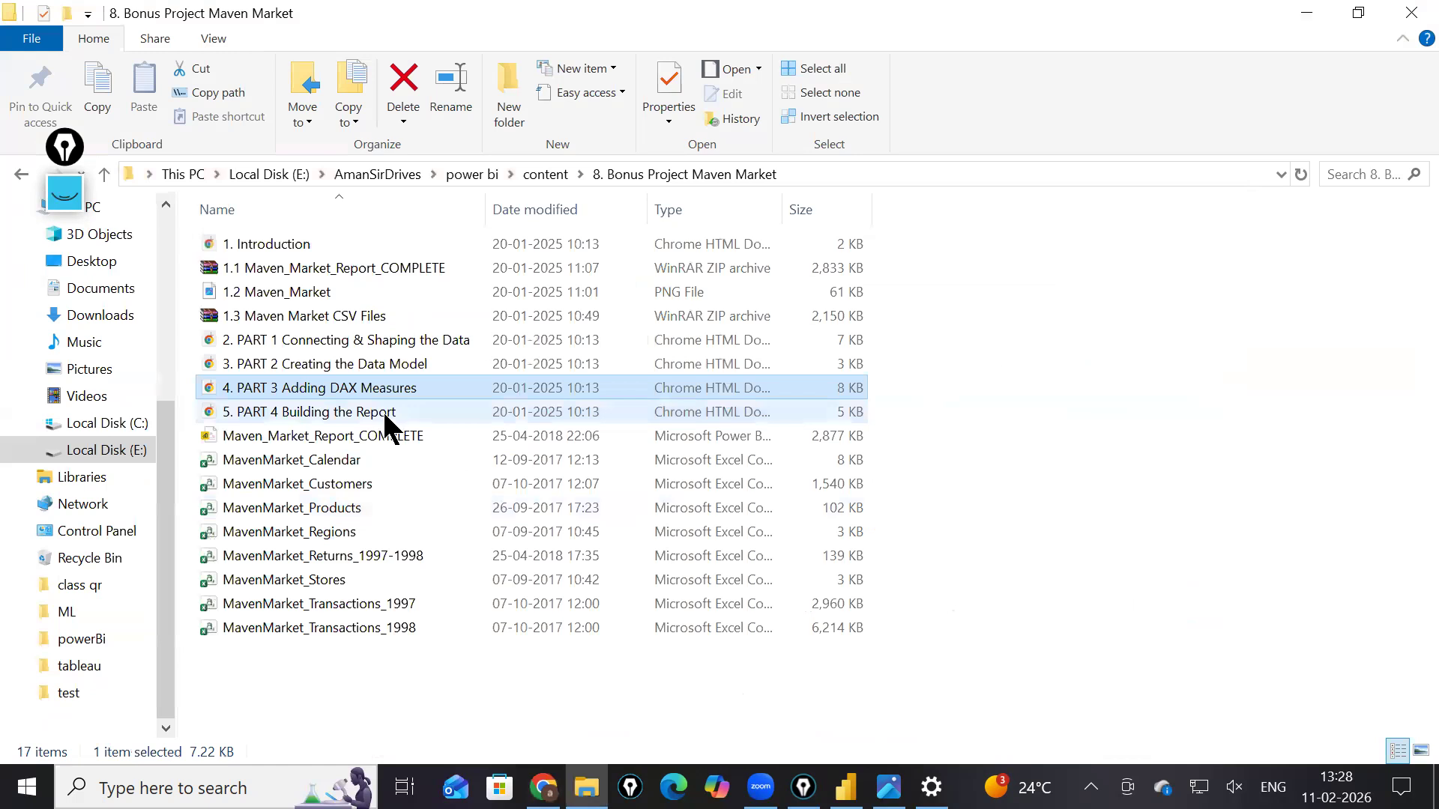
Step: Open the PART 4 Building the Report page and examine the Maven Market dashboard zoomed out
double_click(383, 411)
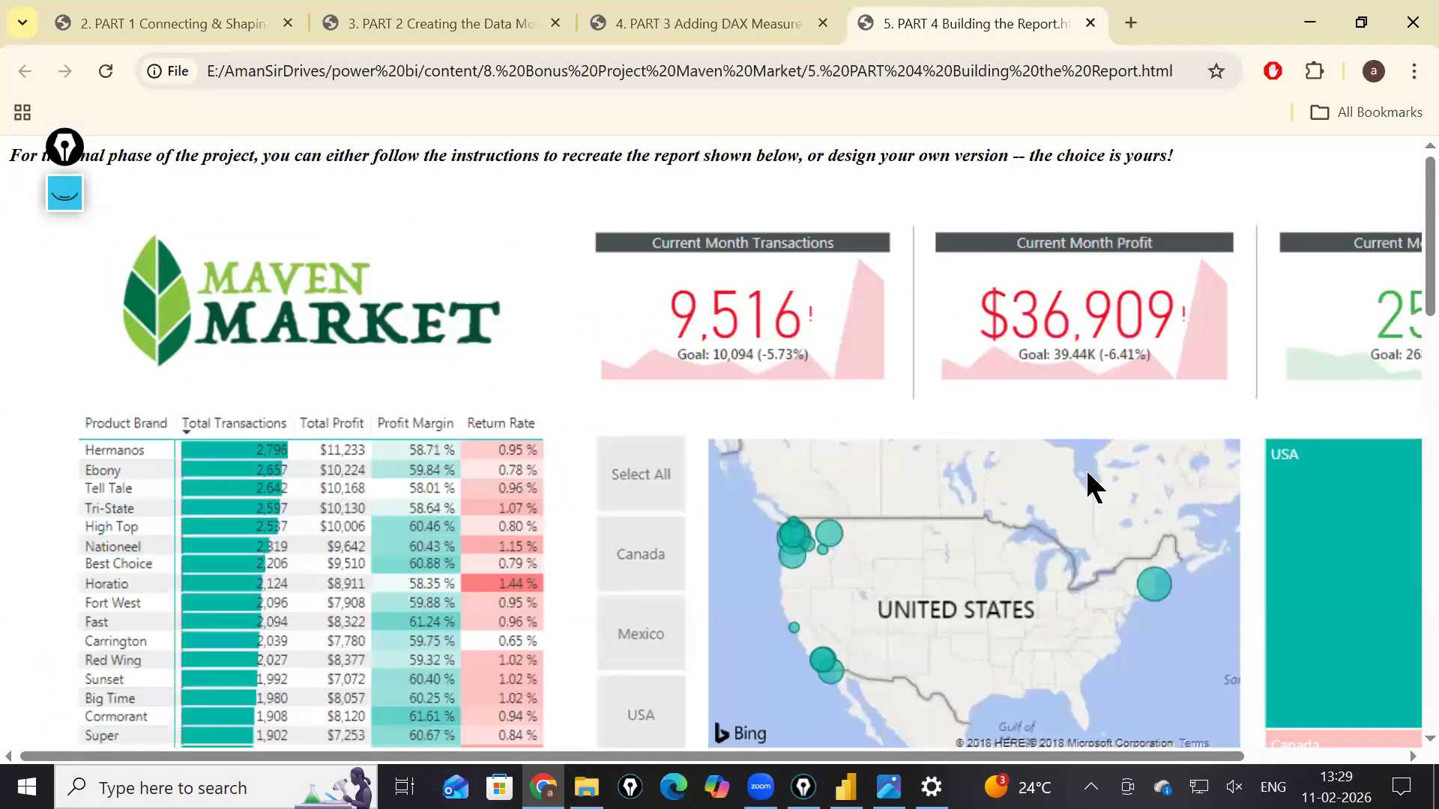
key("ctrl+minus")
key("ctrl+minus")
key("ctrl+minus")
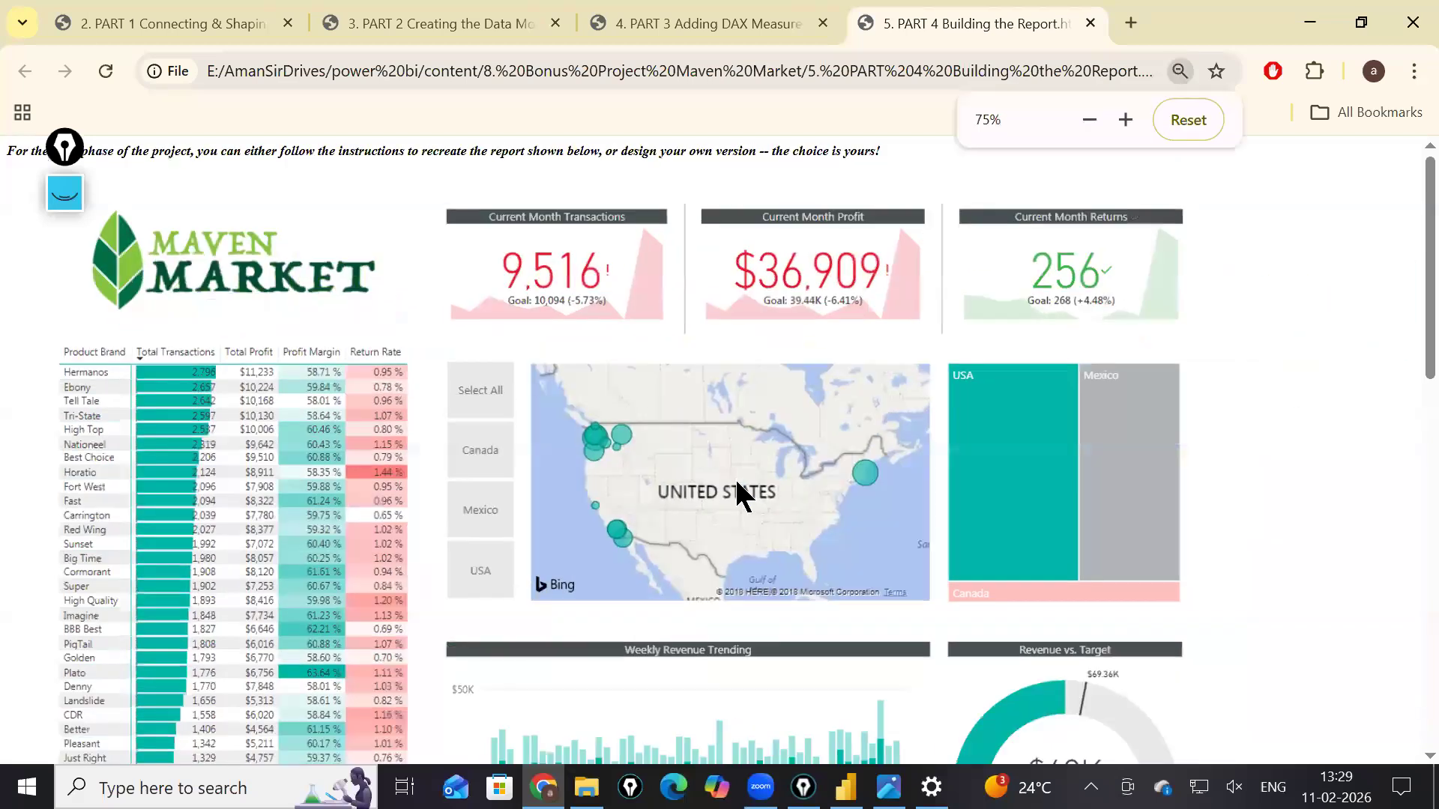
key("ctrl+minus")
scroll(736, 482, "down", 1)
scroll(736, 482, "up", 1)
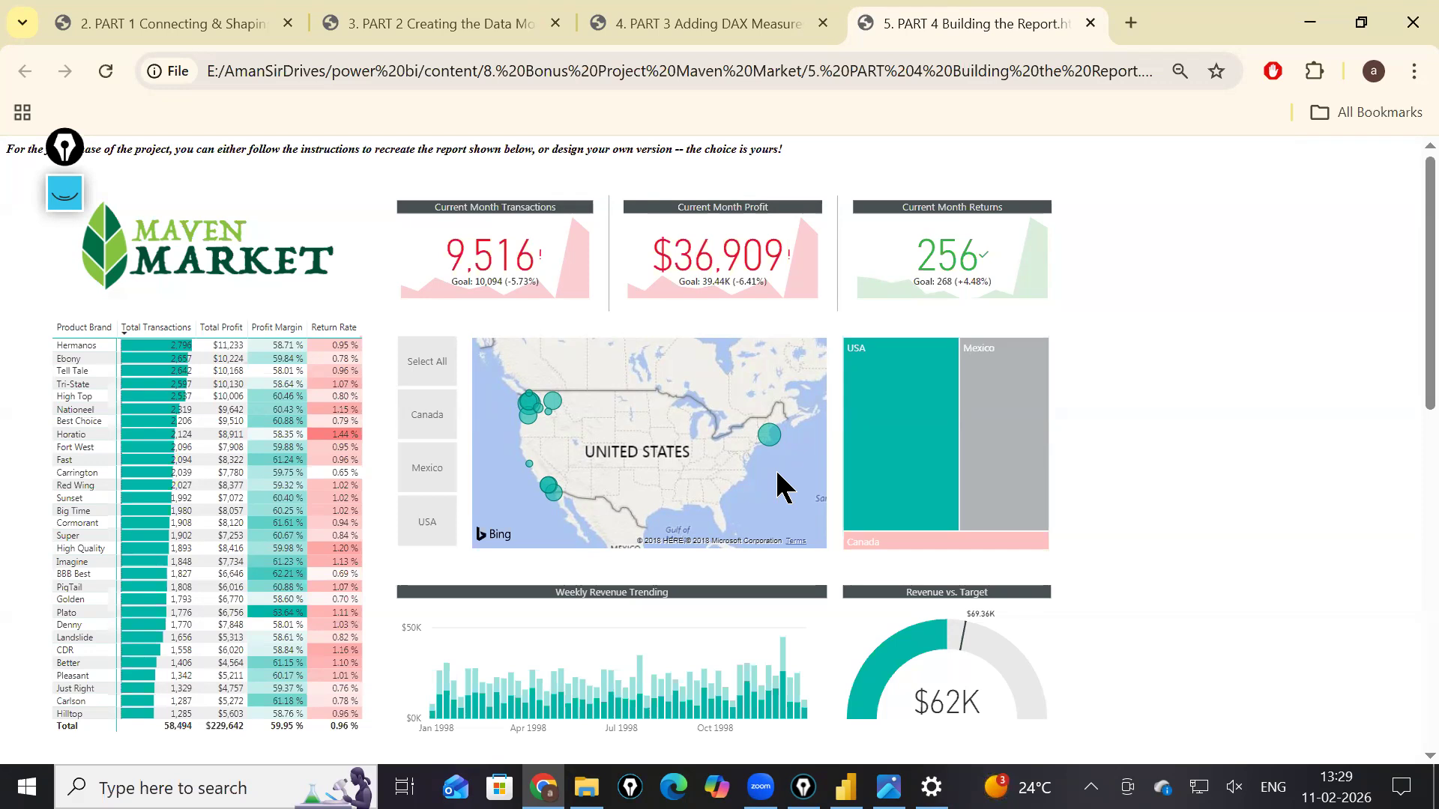
Step: Minimize the browser and bring up the open image viewer window
left_click(1307, 24)
left_click(843, 783)
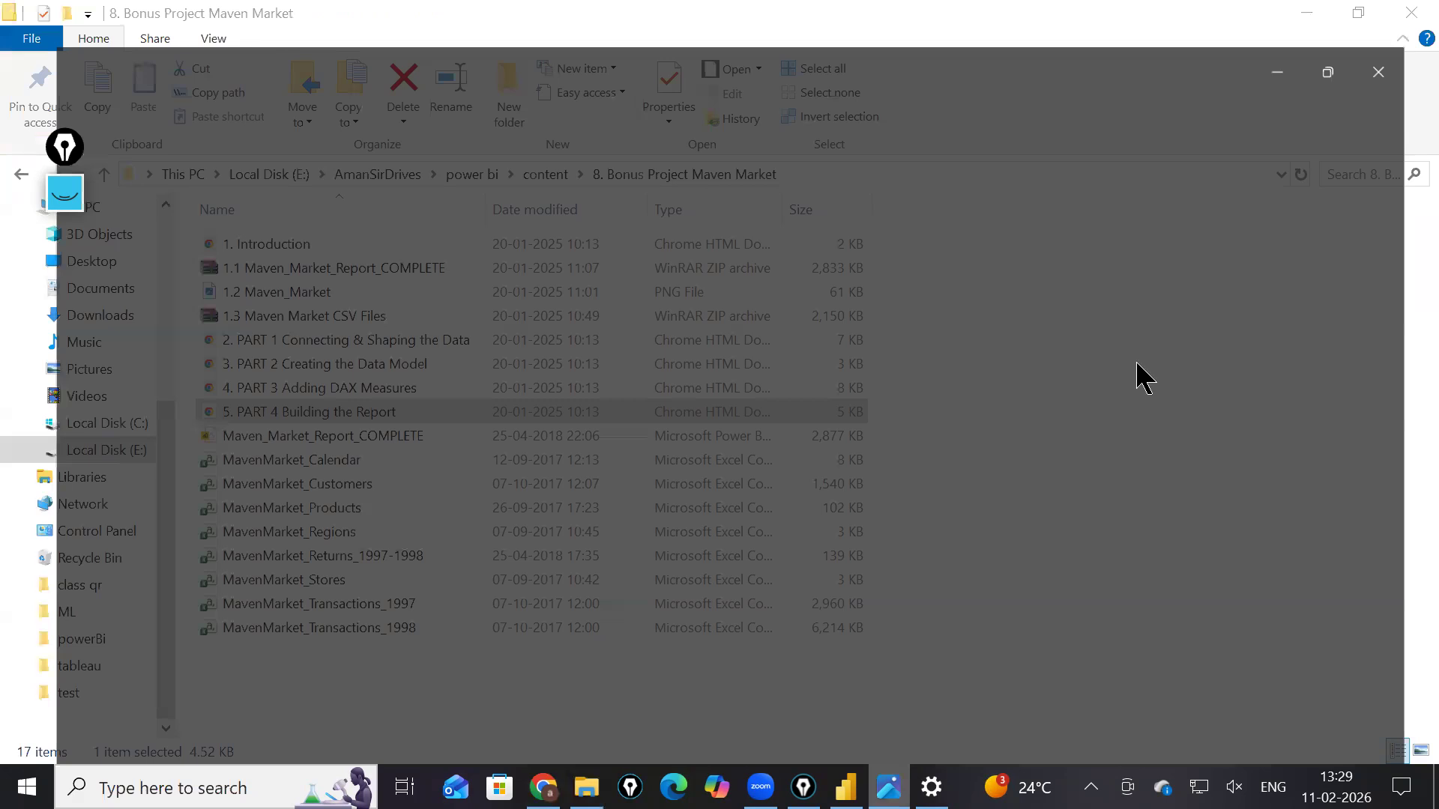